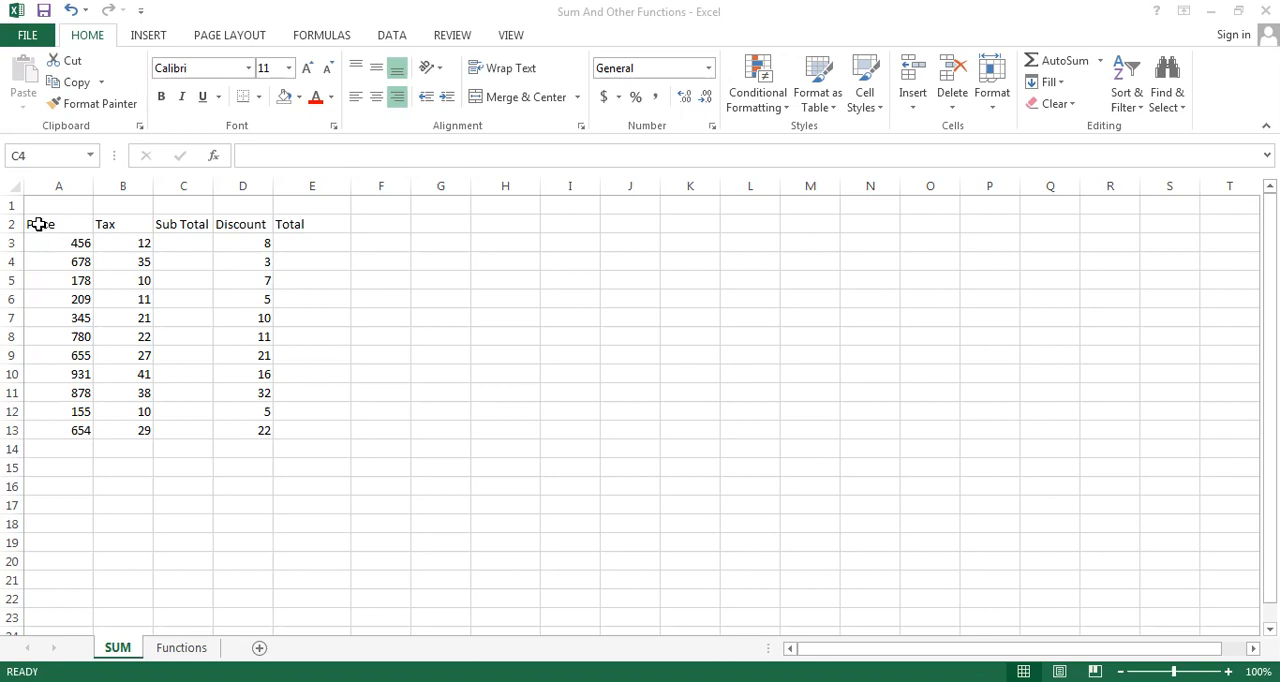
Center-align the contents of the whole table, range A2:E13, horizontally
{"action": "left_click", "coordinate": [38, 224]}
{"action": "left_click", "coordinate": [38, 224]}
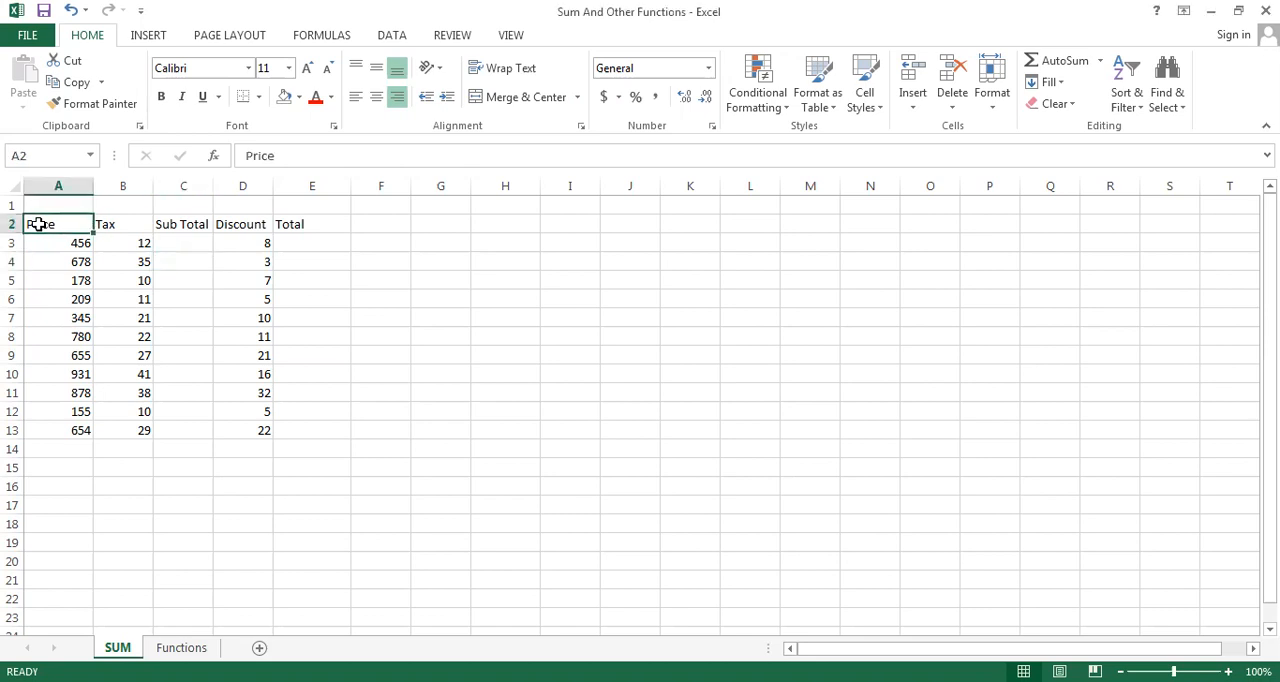
{"action": "key", "text": "shift+Right"}
{"action": "key", "text": "shift+Right"}
{"action": "key", "text": "shift+Right"}
{"action": "key", "text": "shift+Right"}
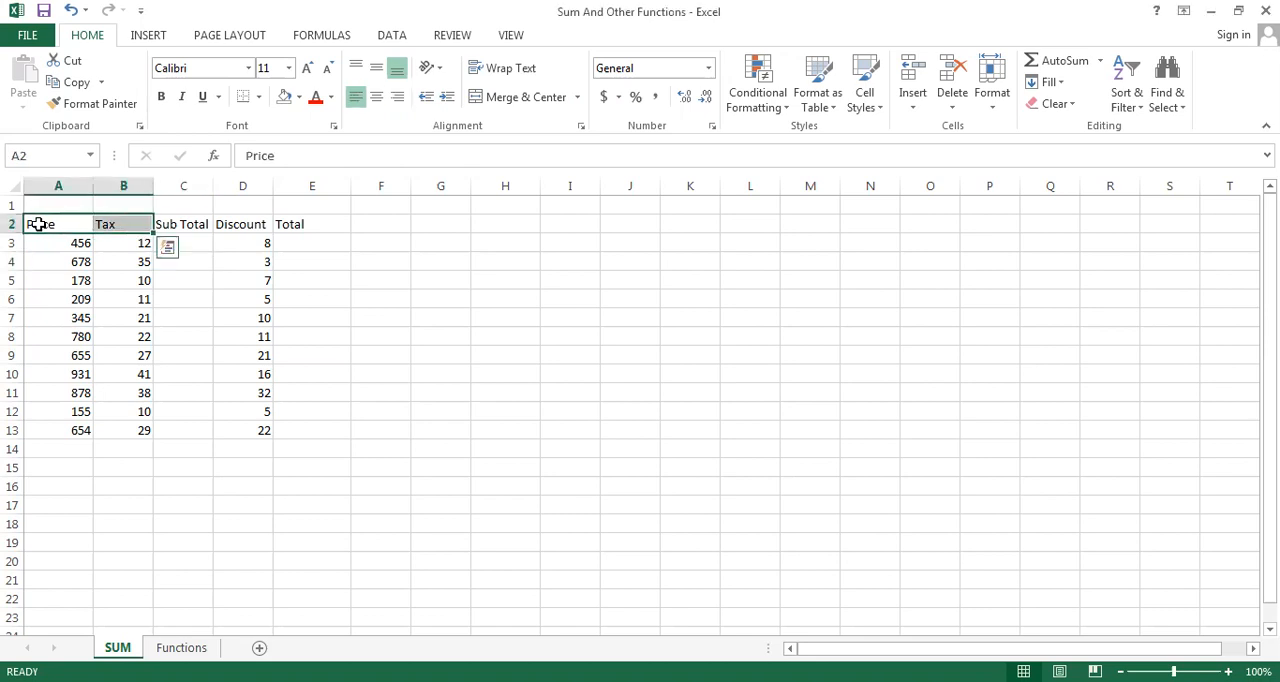
{"action": "key", "text": "shift+Down"}
{"action": "key", "text": "shift+Down"}
{"action": "key", "text": "shift+Down"}
{"action": "key", "text": "shift+Down"}
{"action": "key", "text": "shift+Down"}
{"action": "key", "text": "shift+Down"}
{"action": "key", "text": "shift+Down"}
{"action": "key", "text": "shift+Down"}
{"action": "key", "text": "shift+Down"}
{"action": "key", "text": "shift+Down"}
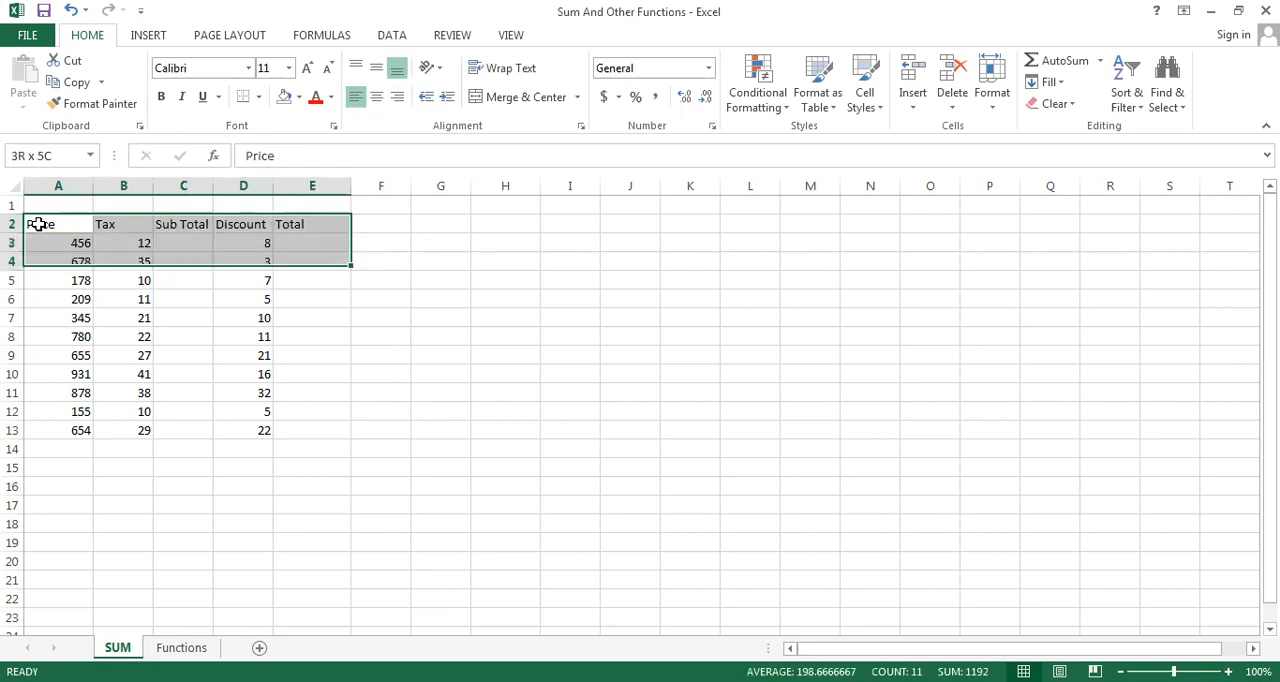
{"action": "key", "text": "shift+Down"}
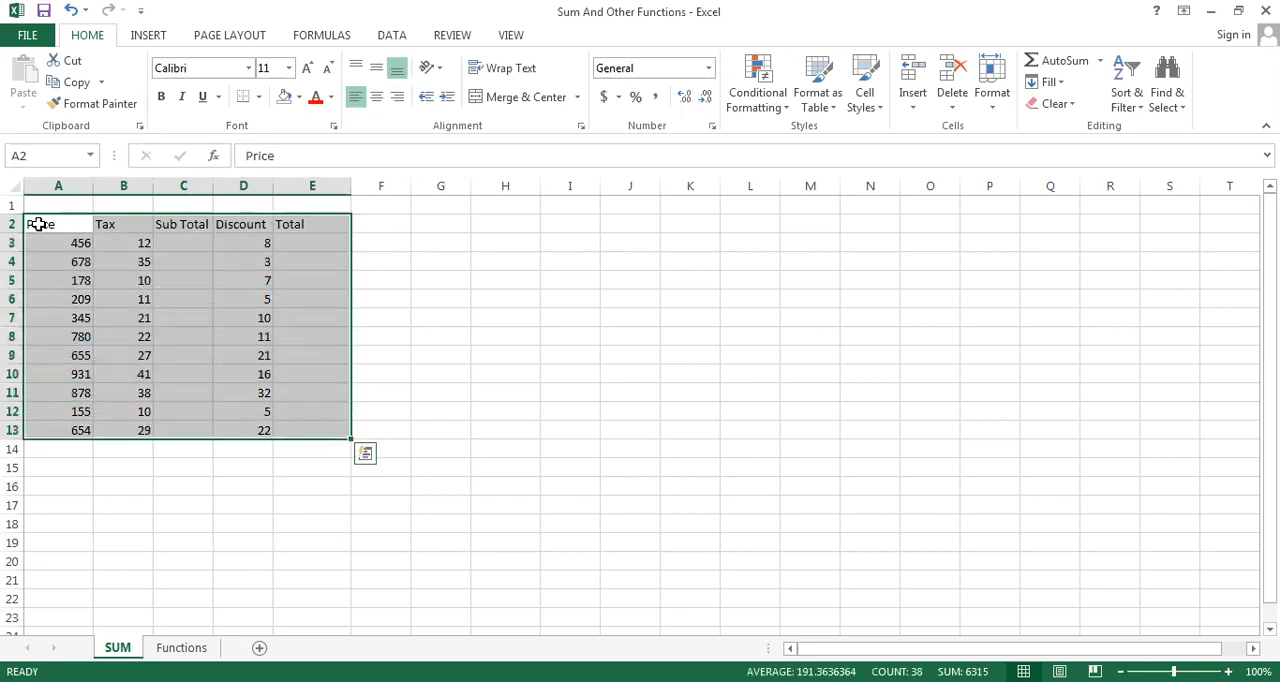
{"action": "left_click", "coordinate": [378, 100]}
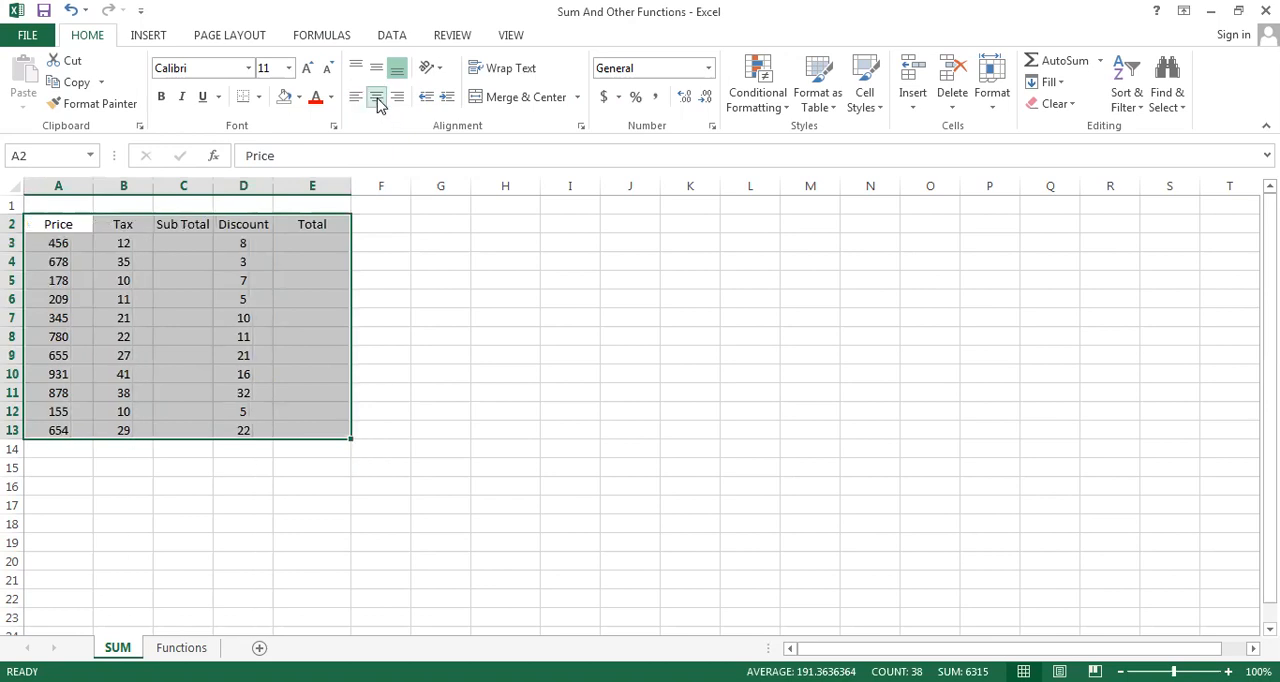
{"action": "left_click", "coordinate": [389, 224]}
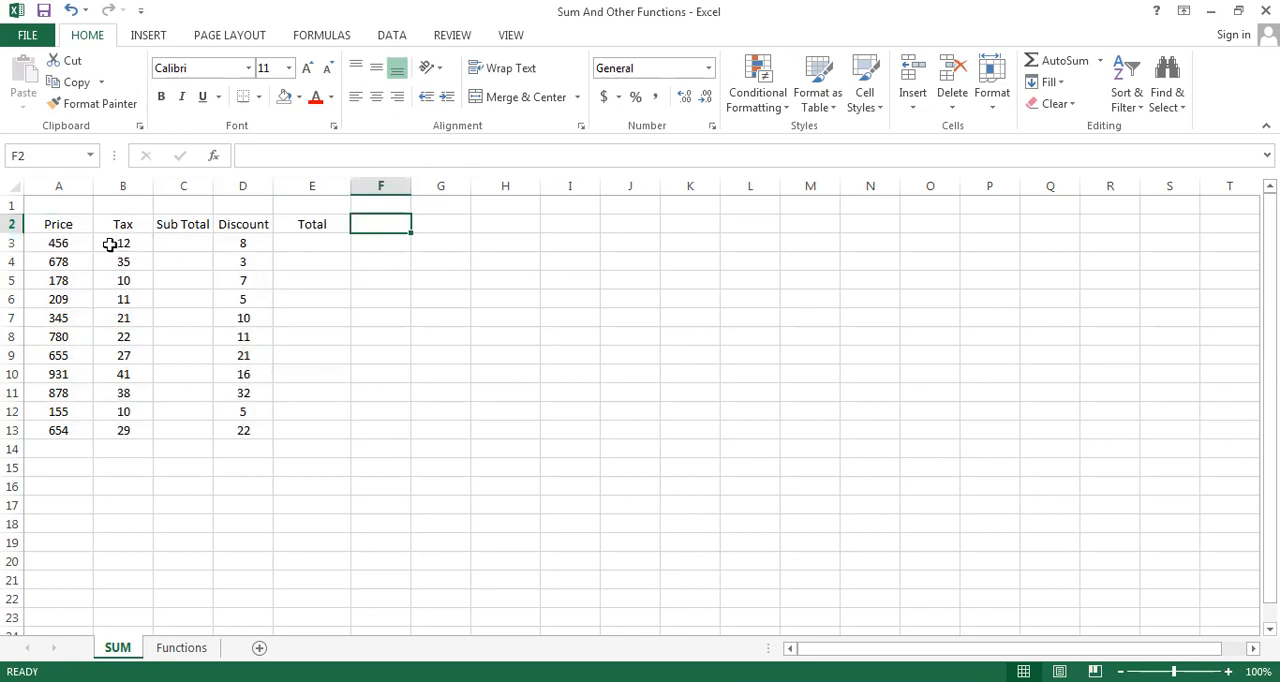
{"action": "left_click", "coordinate": [59, 248]}
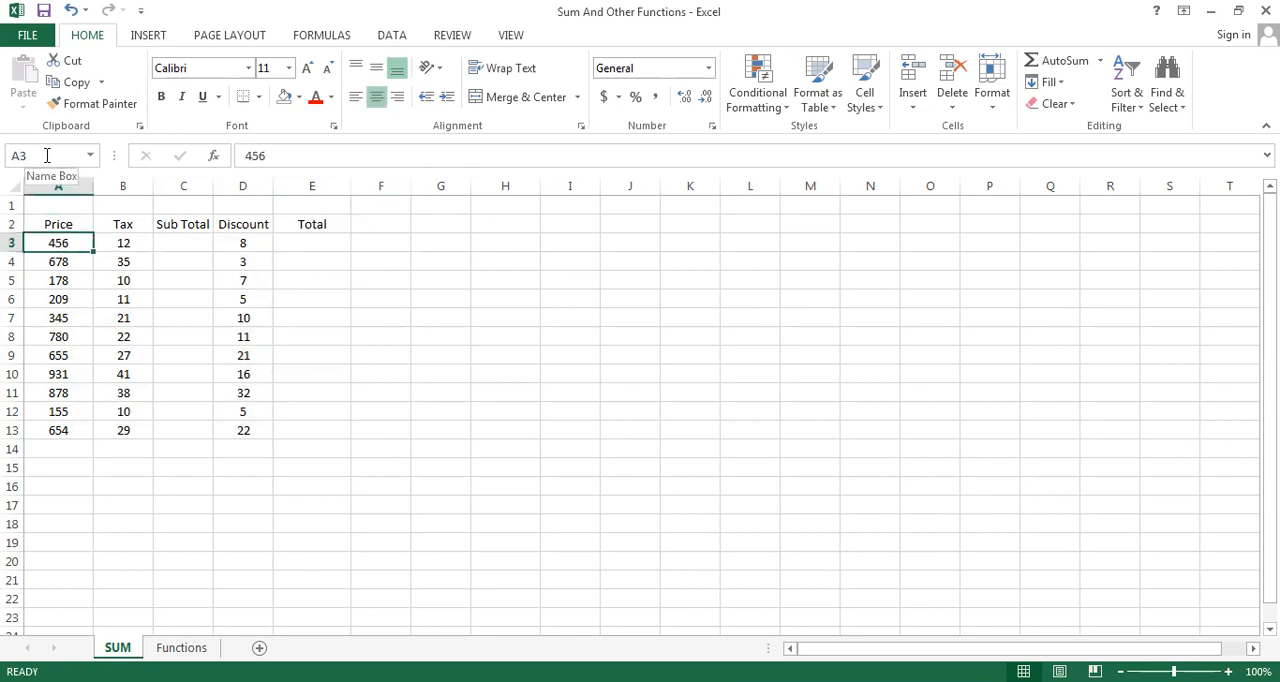
{"action": "left_click", "coordinate": [124, 245]}
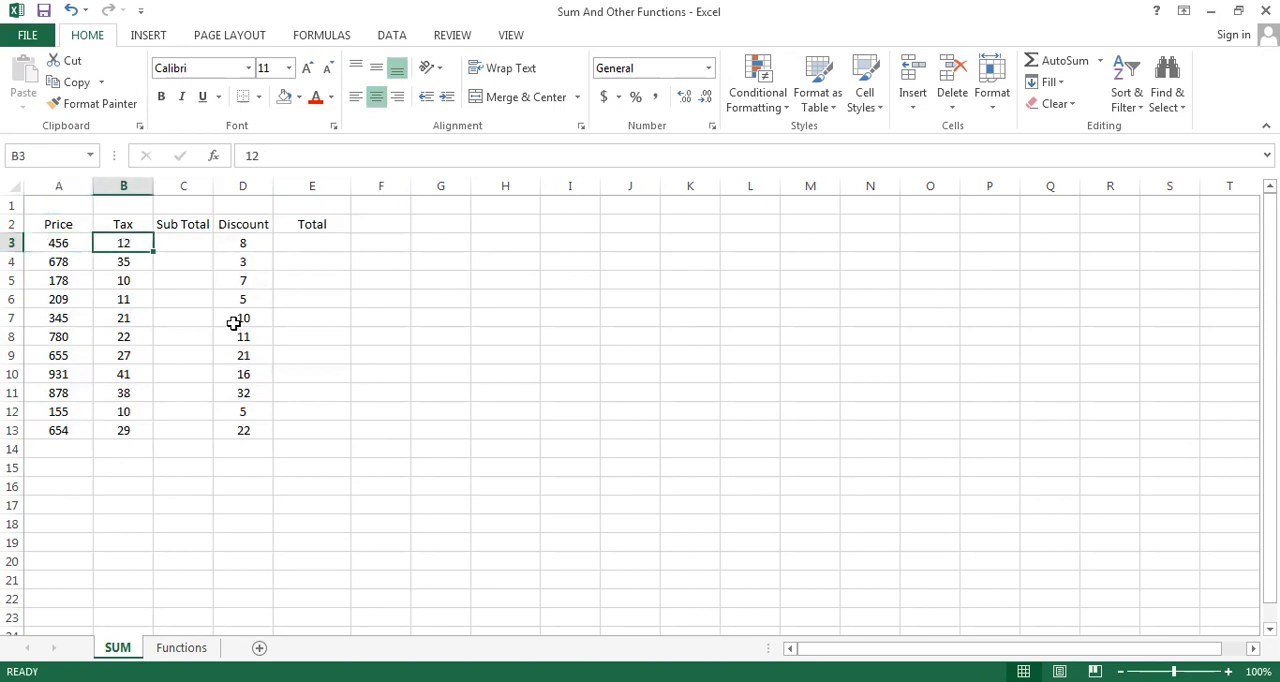
{"action": "left_click", "coordinate": [188, 319]}
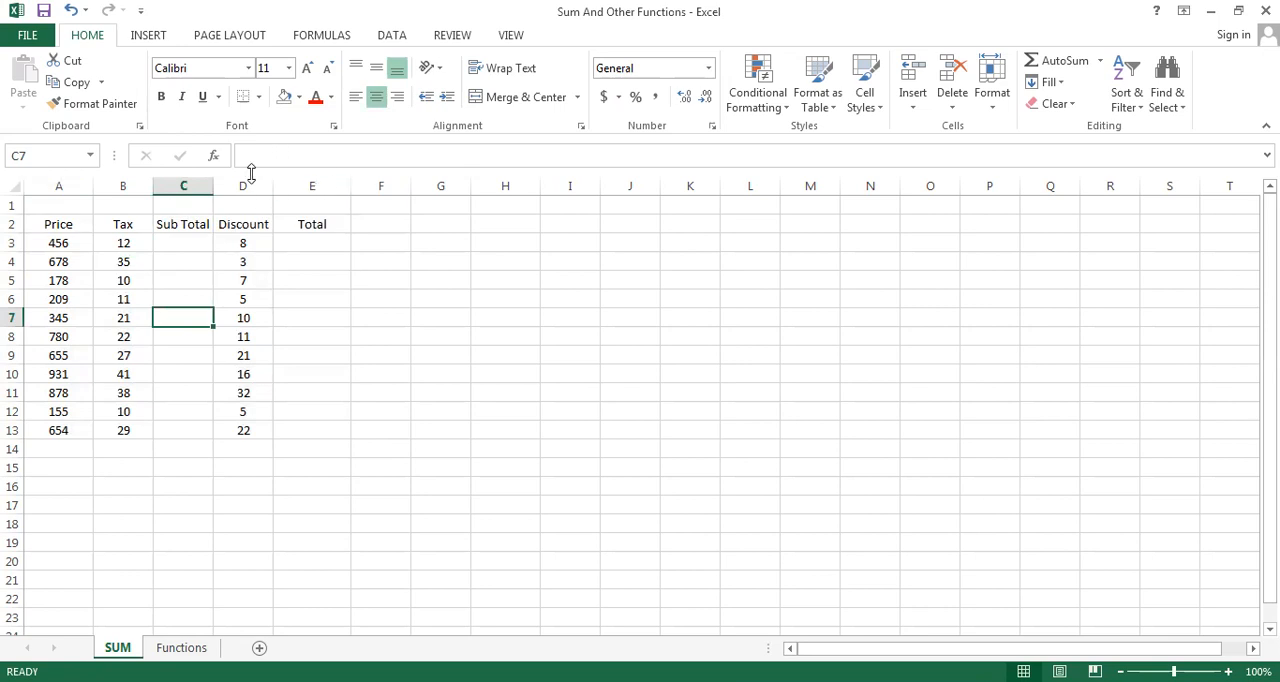
Enter =SUM(A3:B3) in C3 using the suggested SUM function and the picked Price and Tax cells, and clear C3 again
{"action": "left_click", "coordinate": [61, 244]}
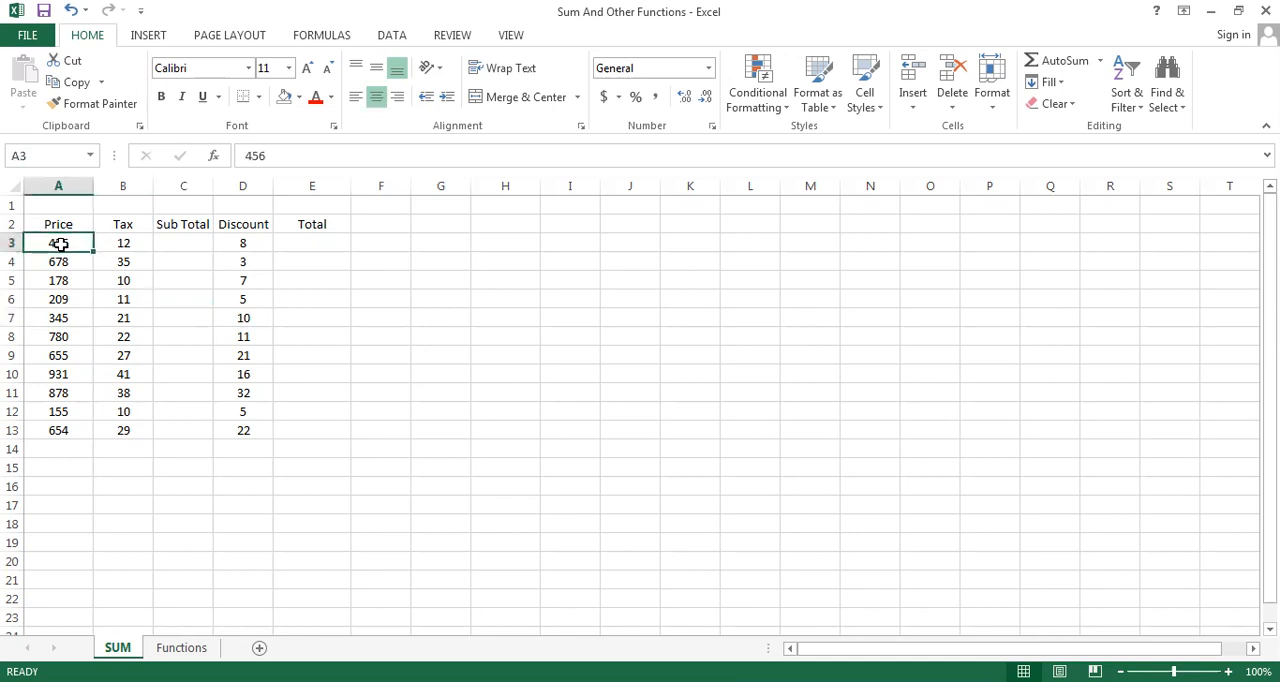
{"action": "key", "text": "Right"}
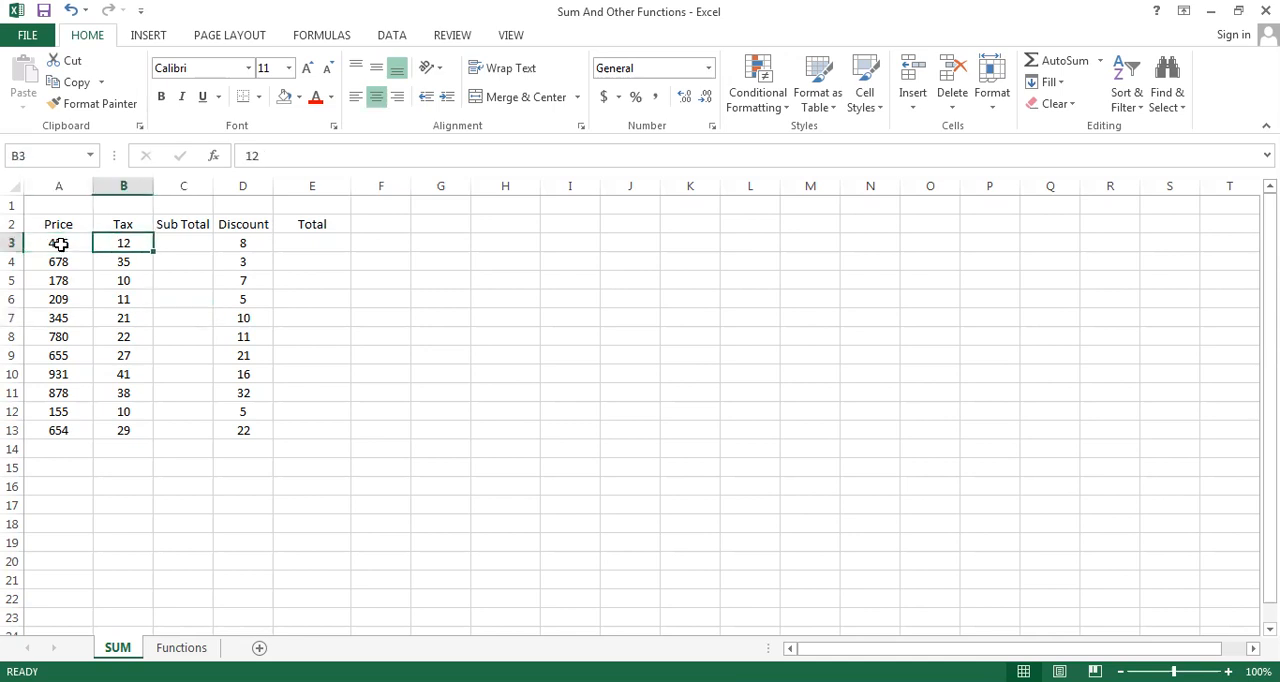
{"action": "key", "text": "Right"}
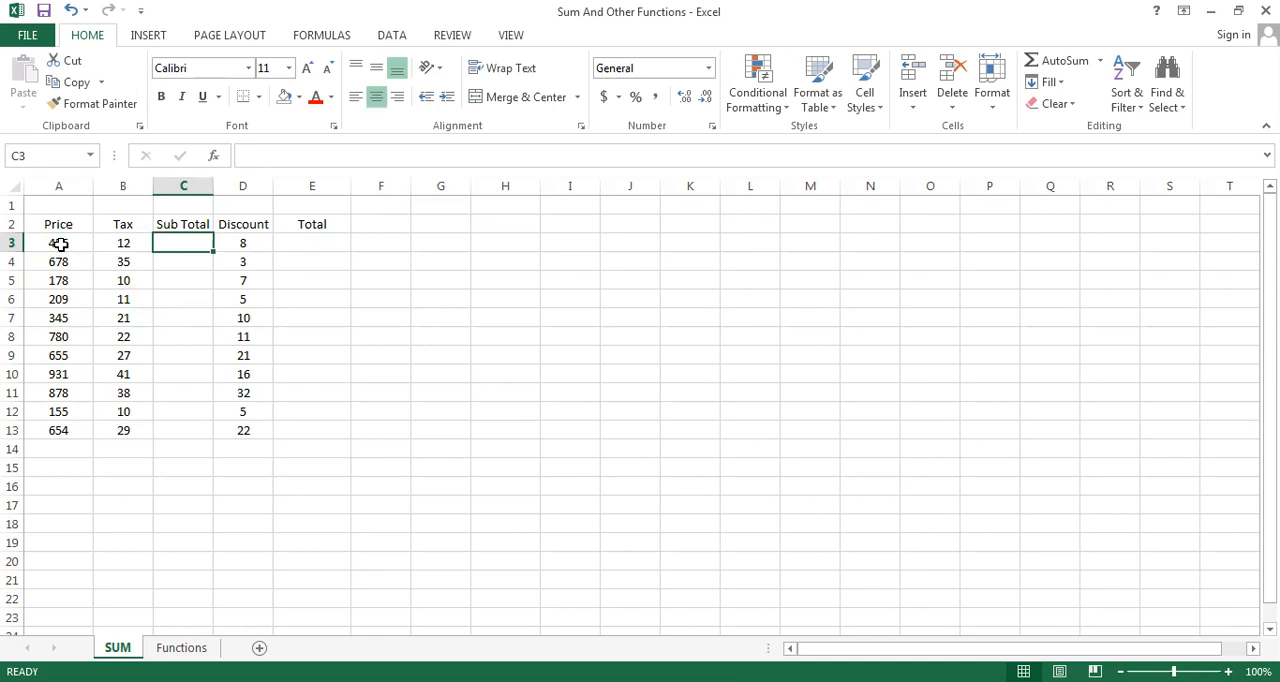
{"action": "type", "text": "="}
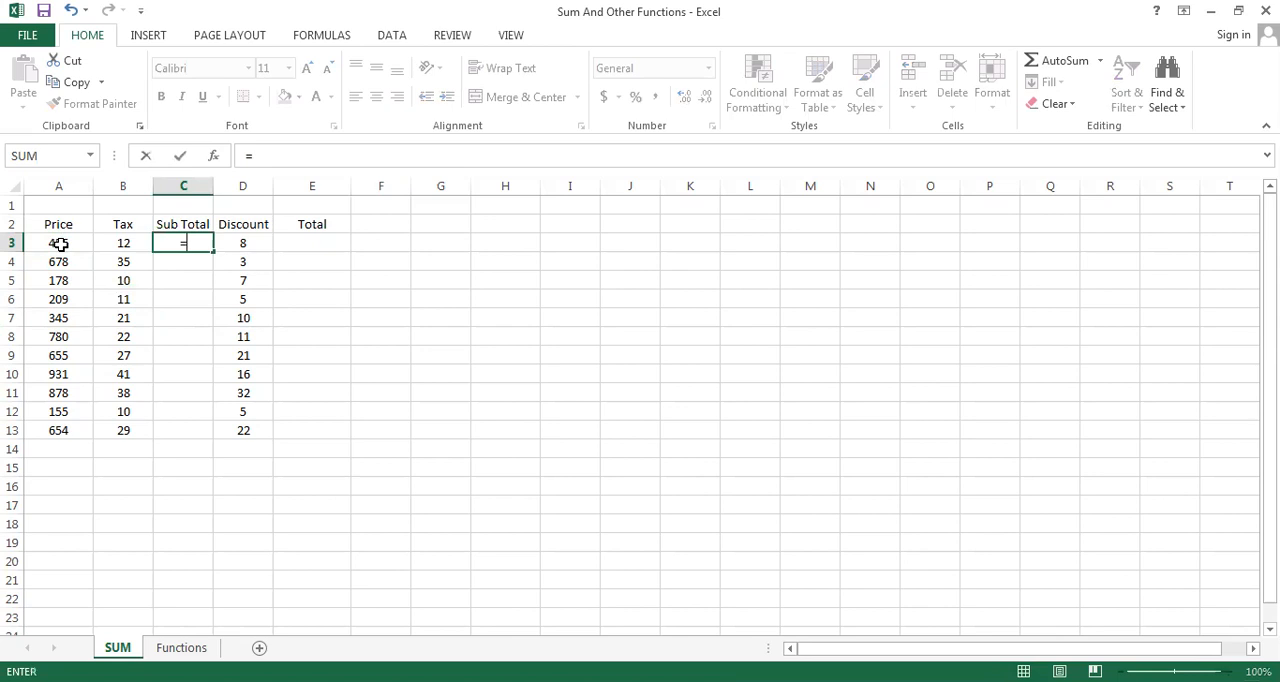
{"action": "type", "text": "S"}
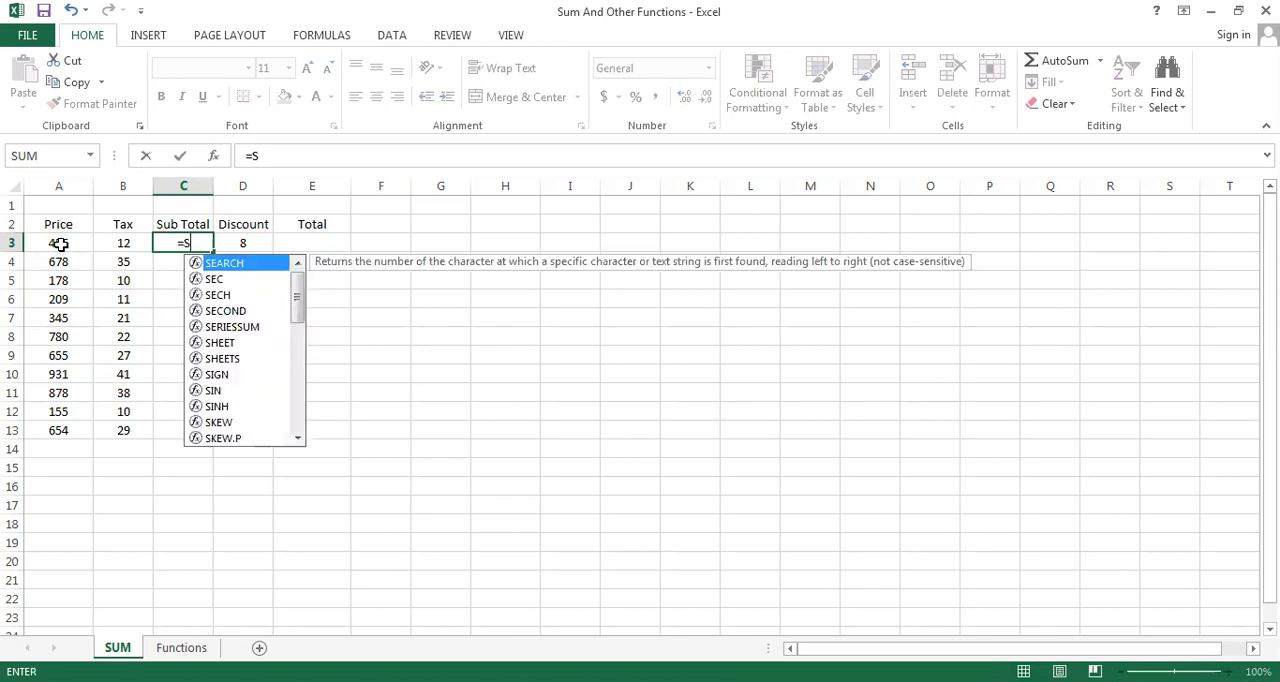
{"action": "type", "text": "U"}
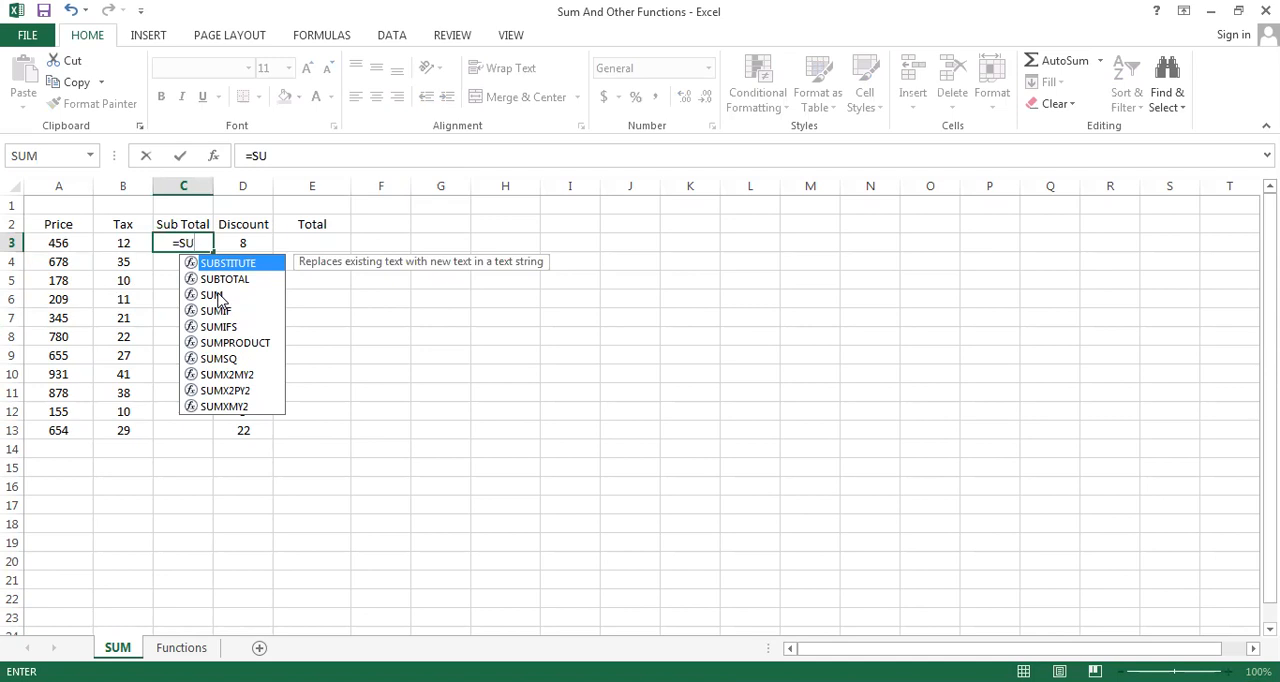
{"action": "type", "text": "M"}
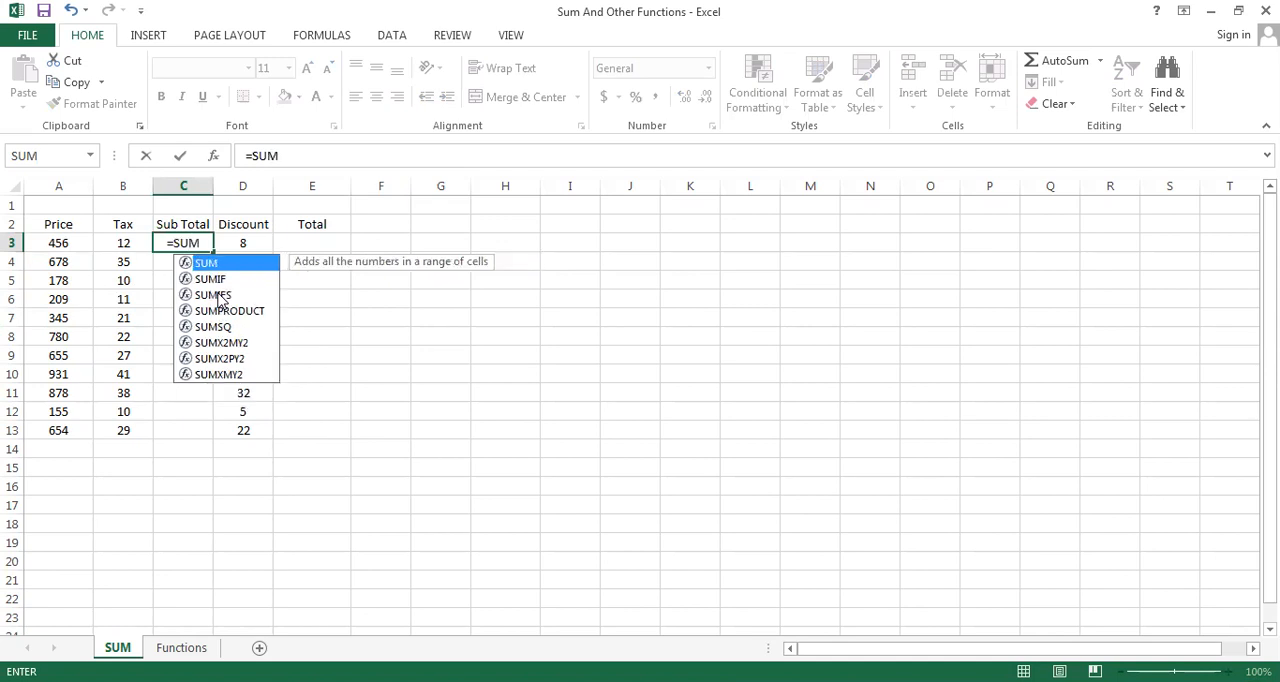
{"action": "type", "text": "("}
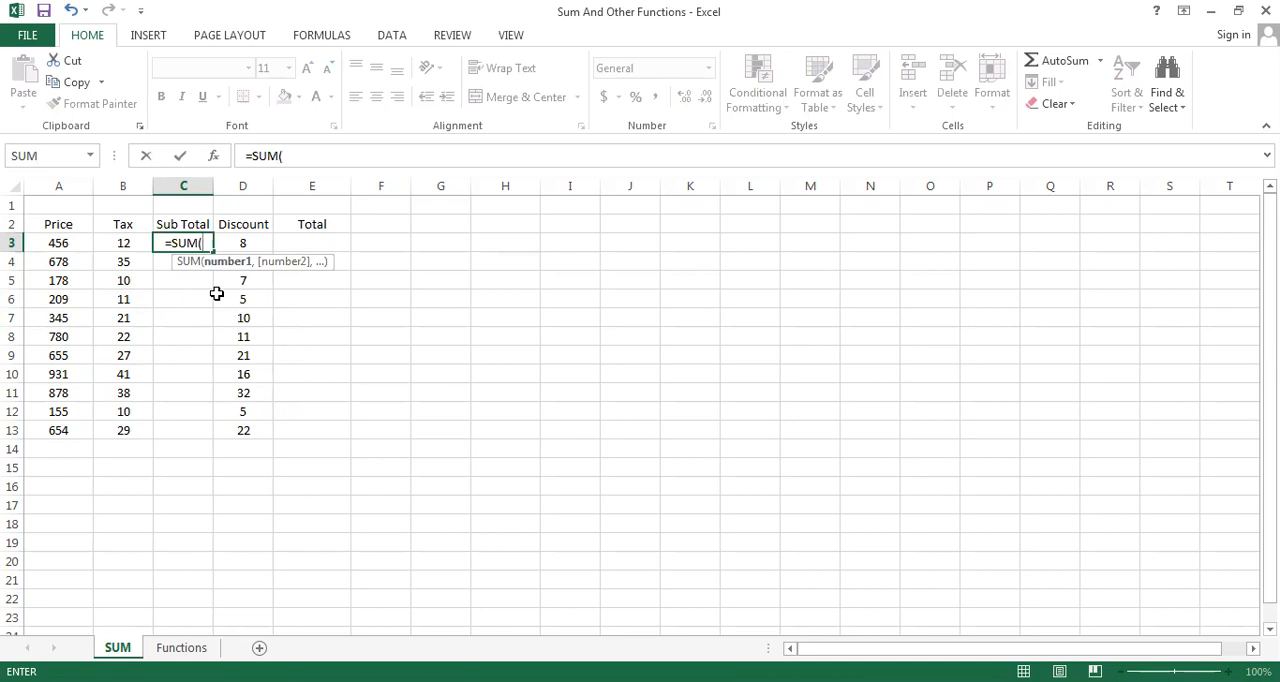
{"action": "key", "text": "BackSpace"}
{"action": "key", "text": "BackSpace"}
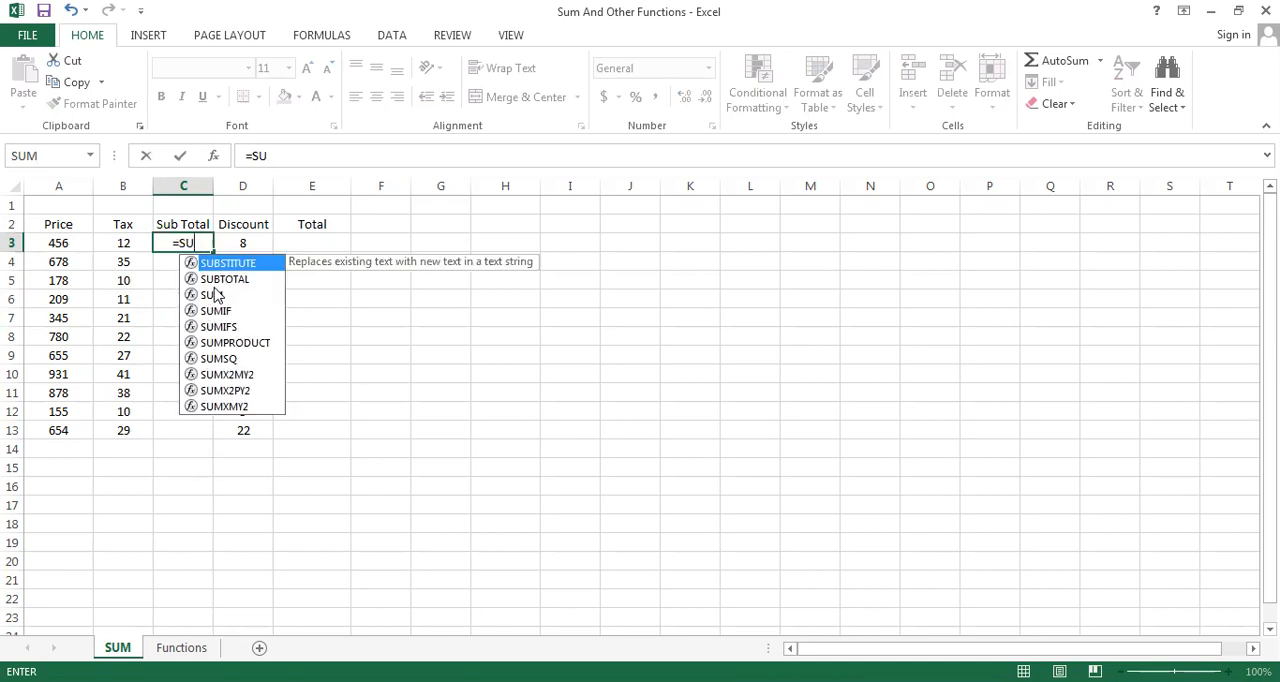
{"action": "left_click", "coordinate": [214, 295]}
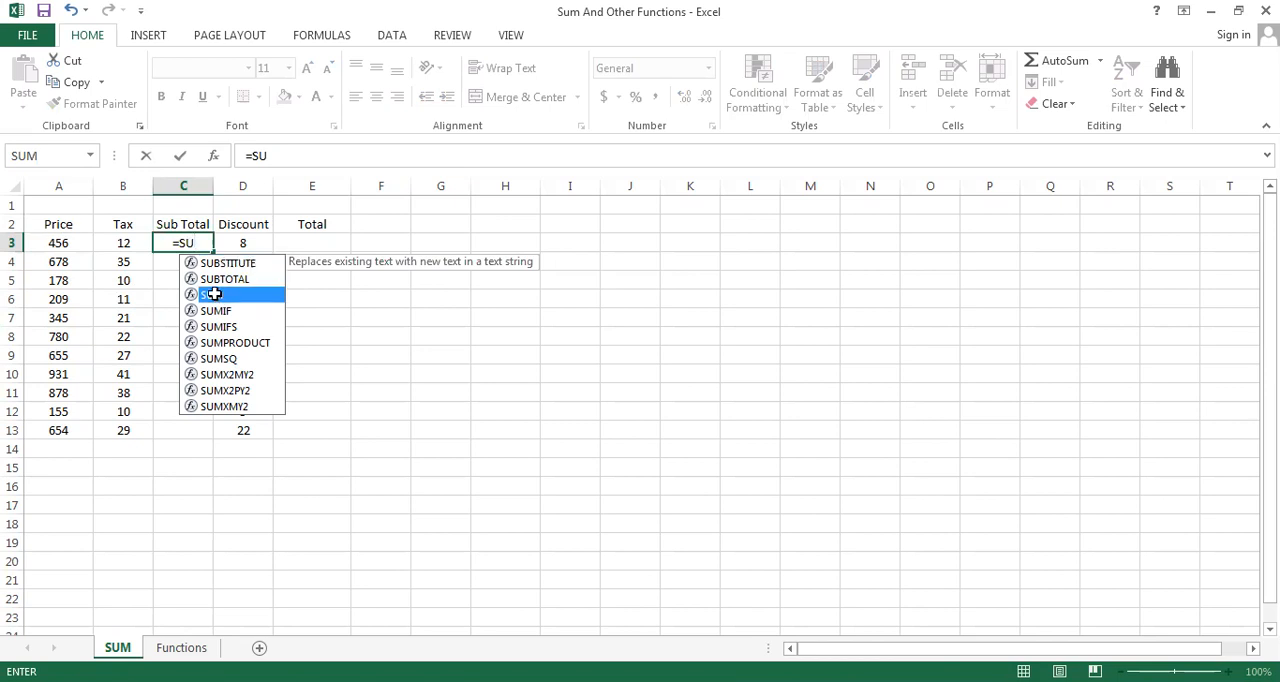
{"action": "double_click", "coordinate": [214, 295]}
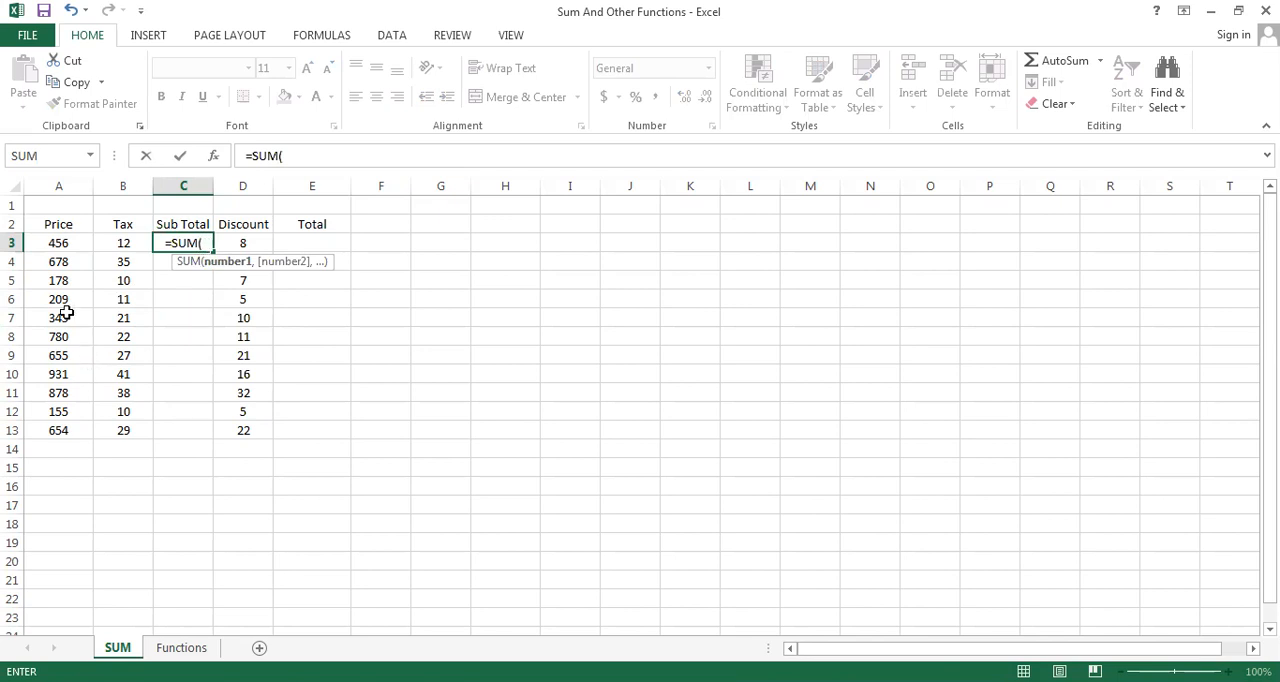
{"action": "left_click", "coordinate": [57, 248]}
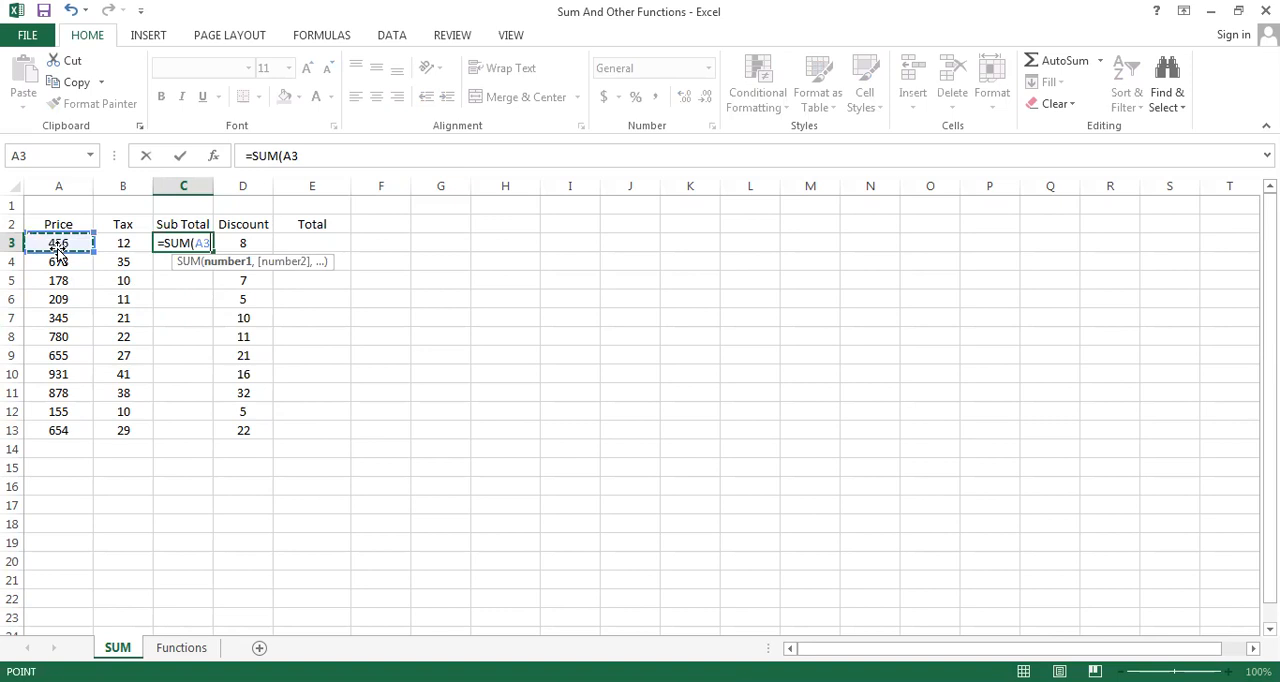
{"action": "key", "text": "shift+Right"}
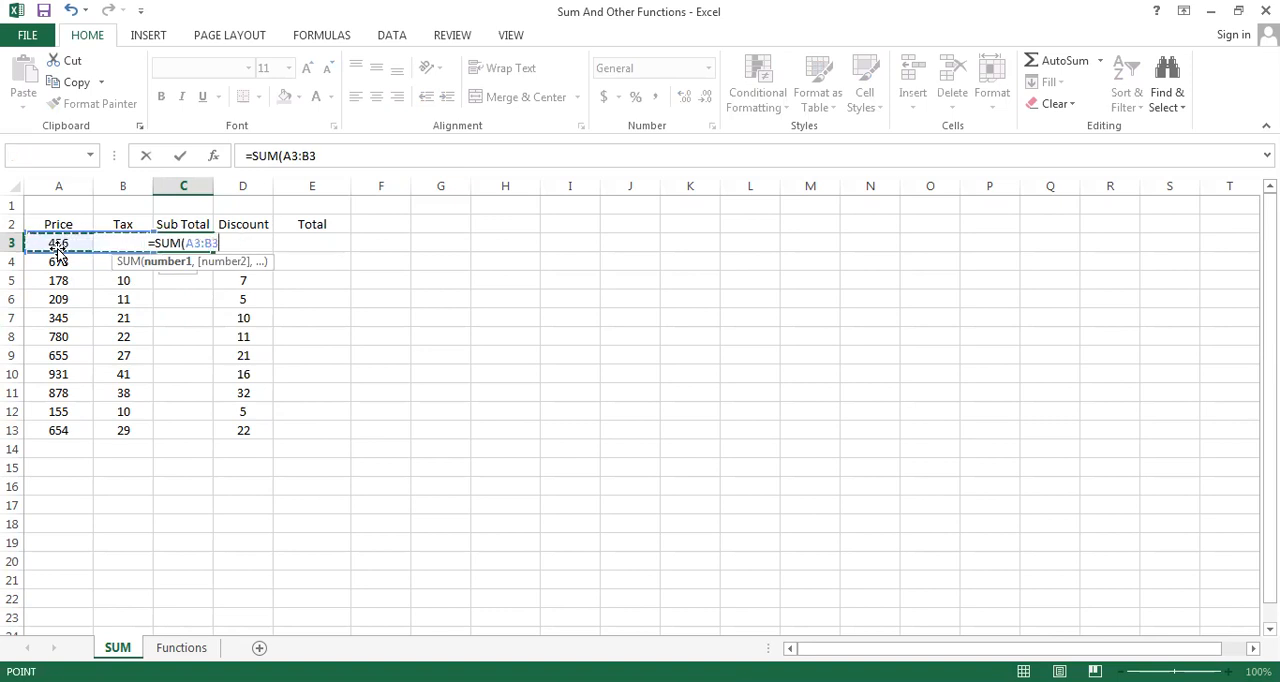
{"action": "type", "text": ")"}
{"action": "key", "text": "Return"}
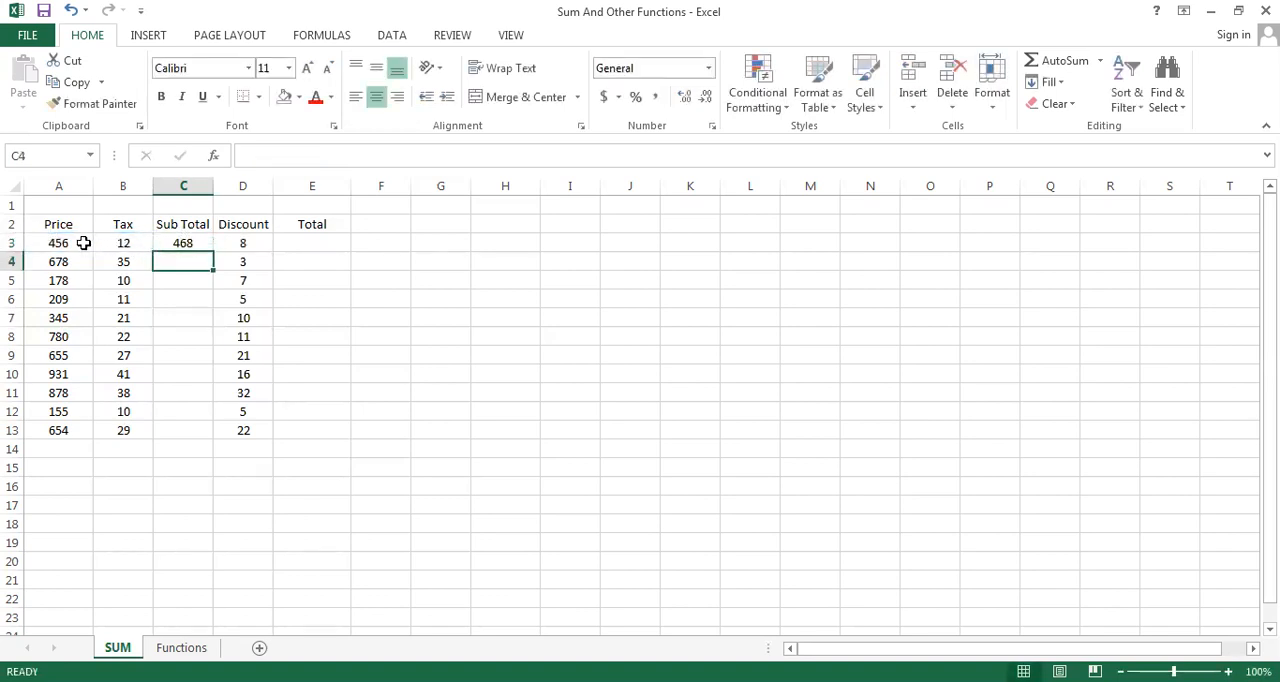
{"action": "left_click", "coordinate": [174, 245]}
{"action": "key", "text": "Delete"}
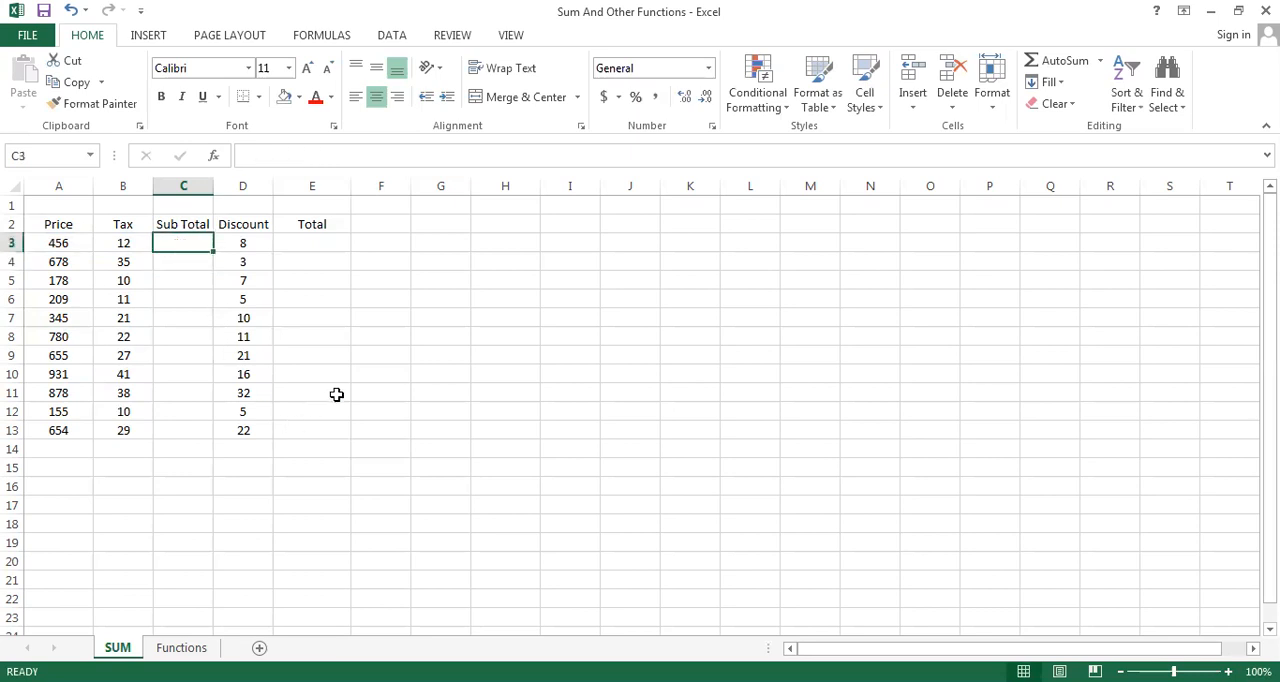
Enter the formula =SUM(A3:B3) in C3 to add the first row's Price and Tax
{"action": "type", "text": "="}
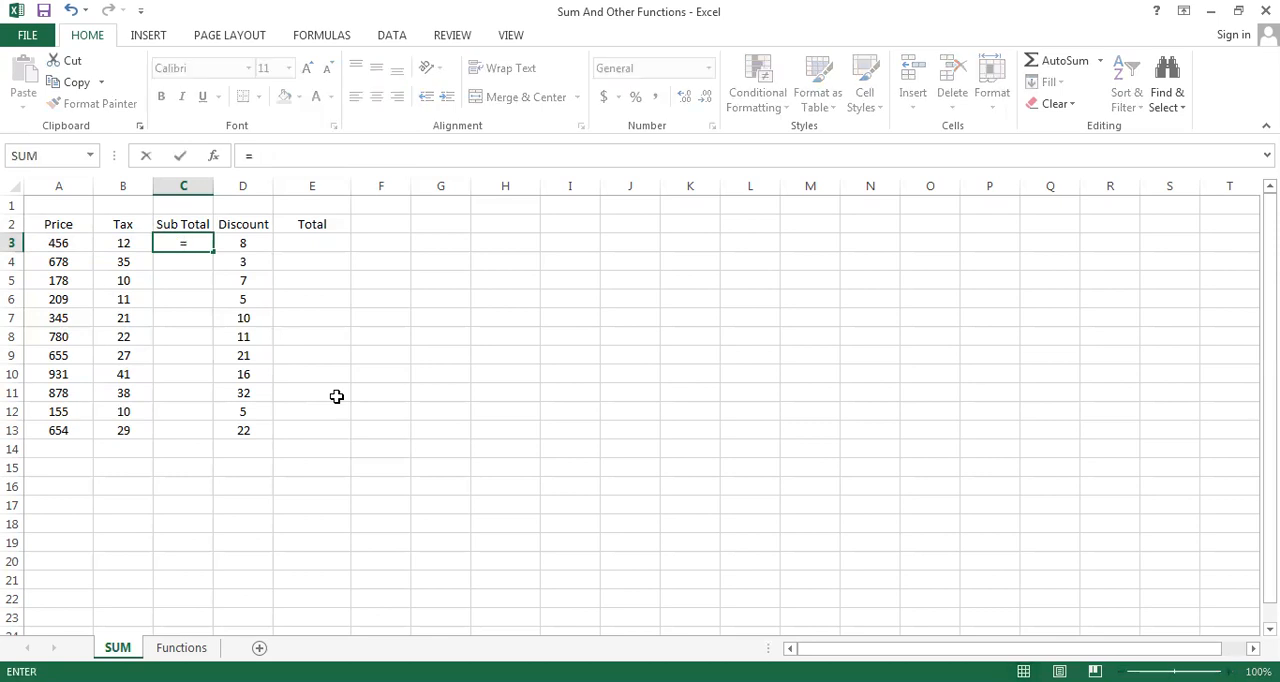
{"action": "type", "text": "S"}
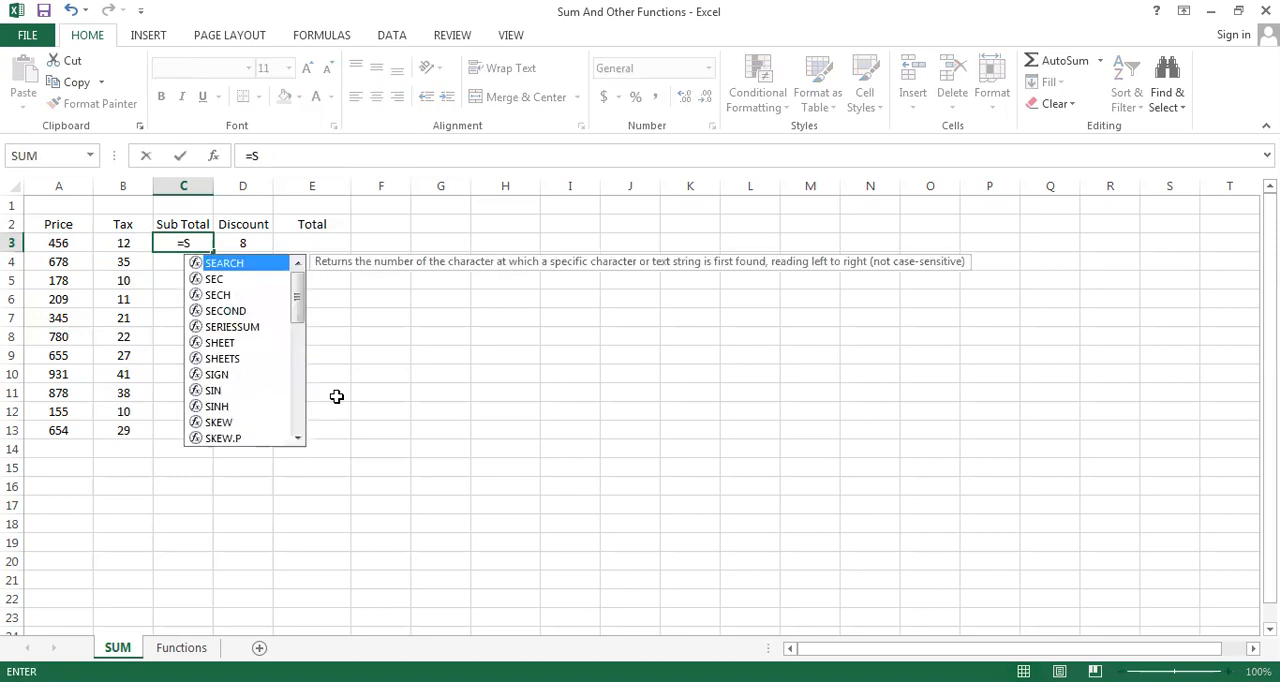
{"action": "type", "text": "UM"}
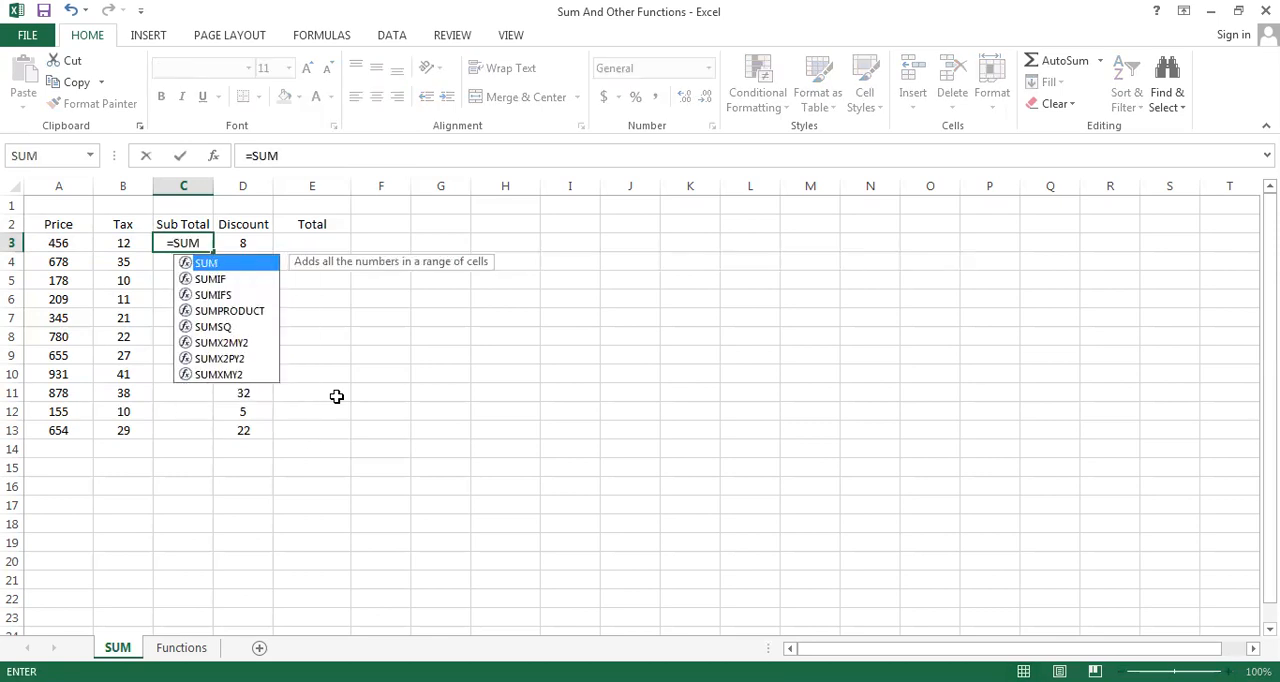
{"action": "type", "text": "("}
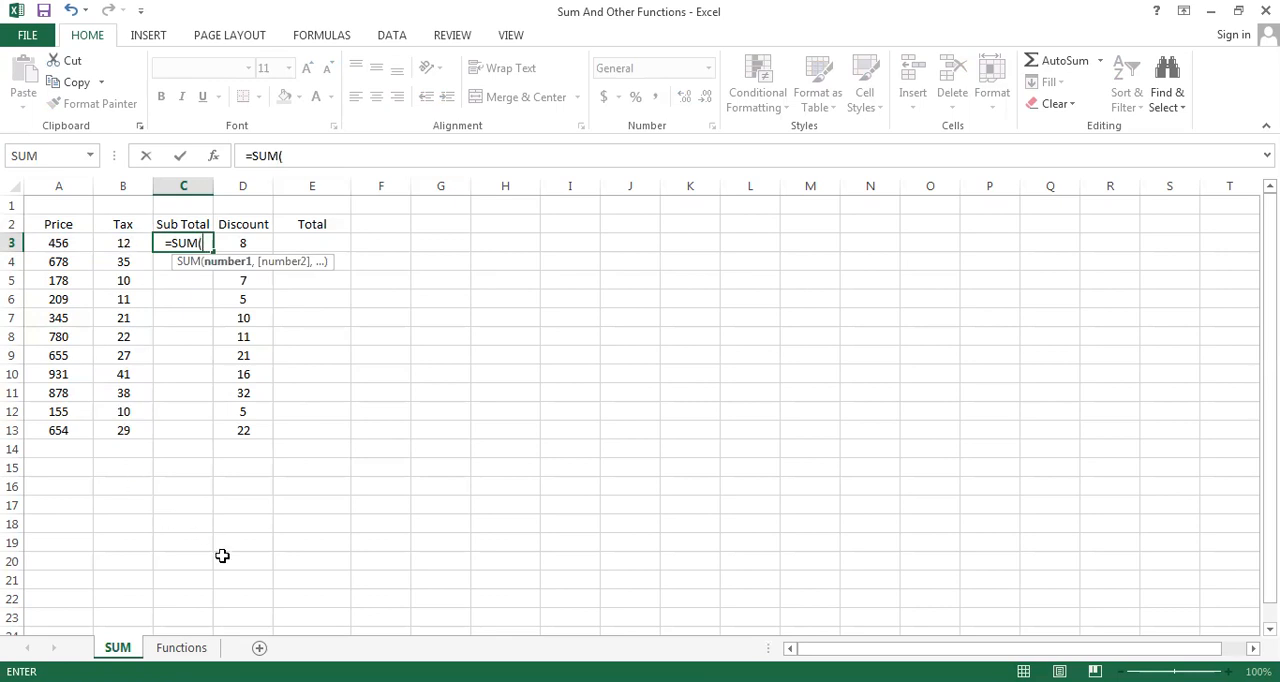
{"action": "type", "text": "A3:"}
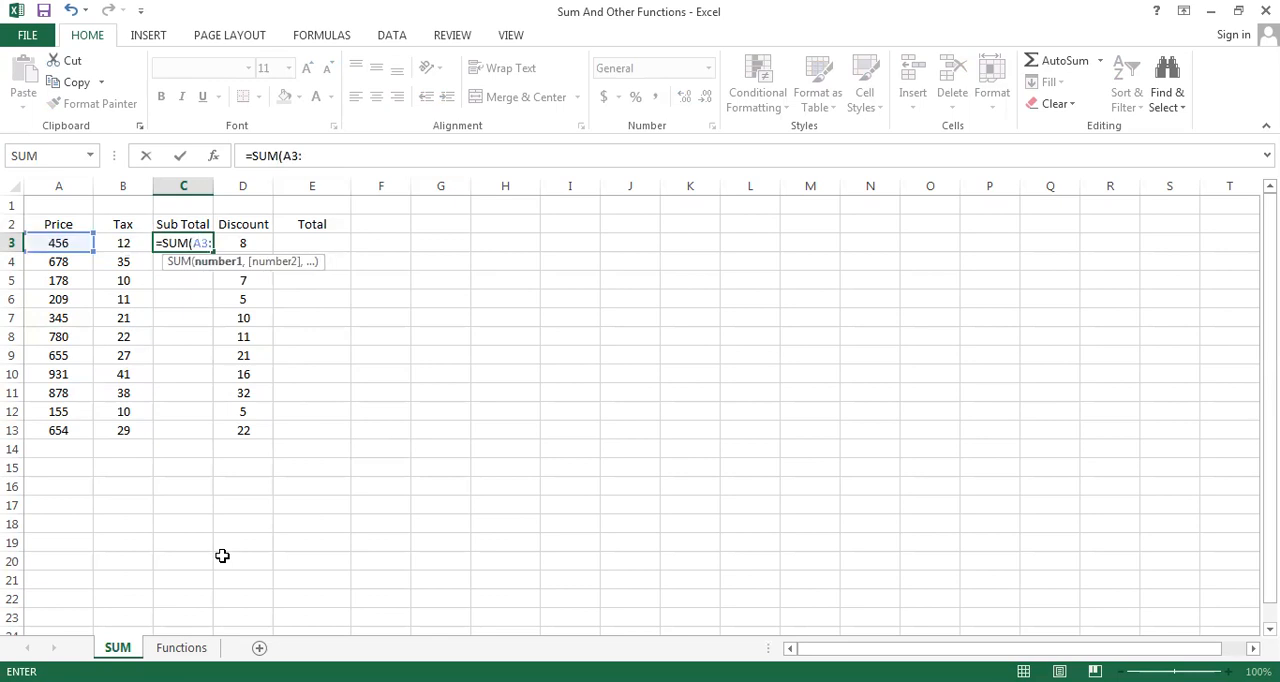
{"action": "type", "text": "B3)"}
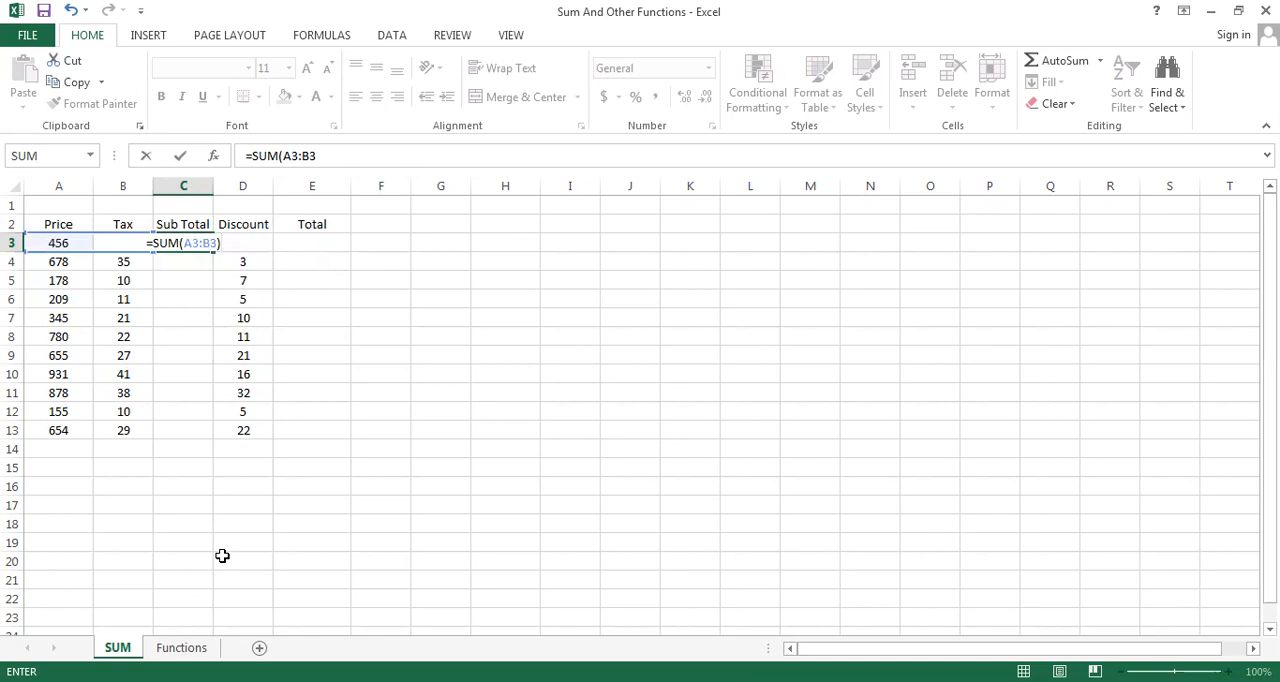
{"action": "key", "text": "Return"}
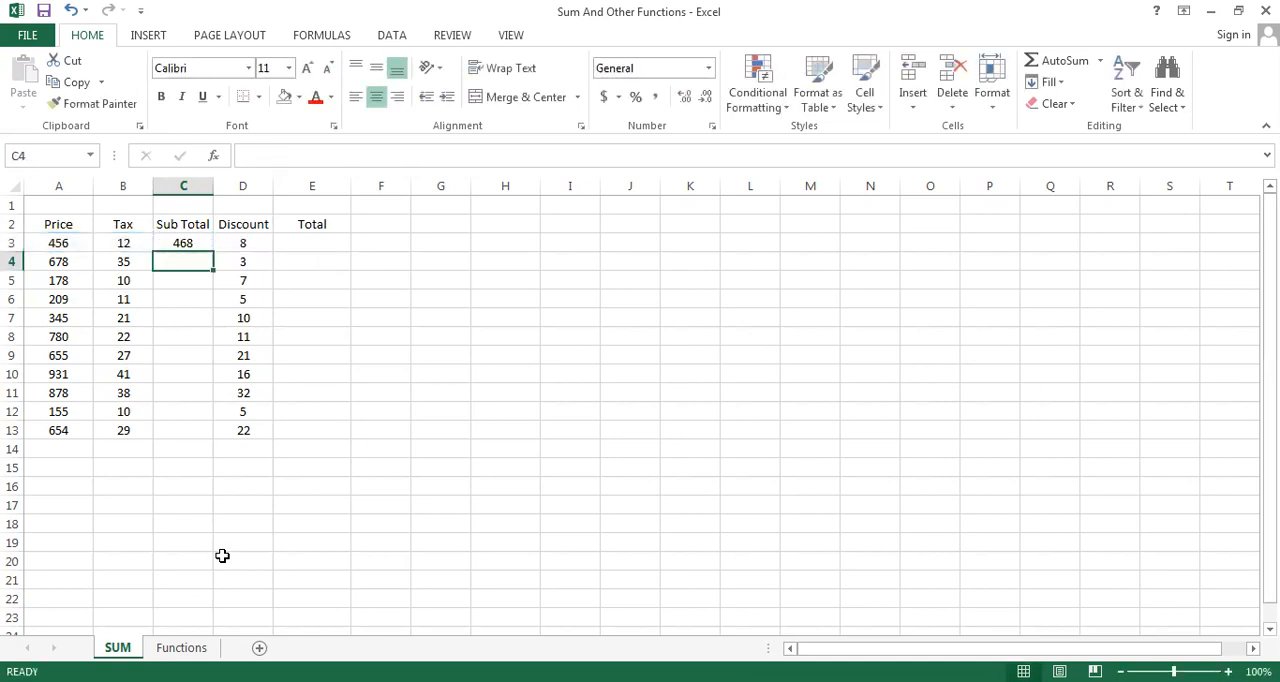
Copy the SUM formula from C3 into C4:C13 by pasting, and clear the pasted cells again
{"action": "key", "text": "Up"}
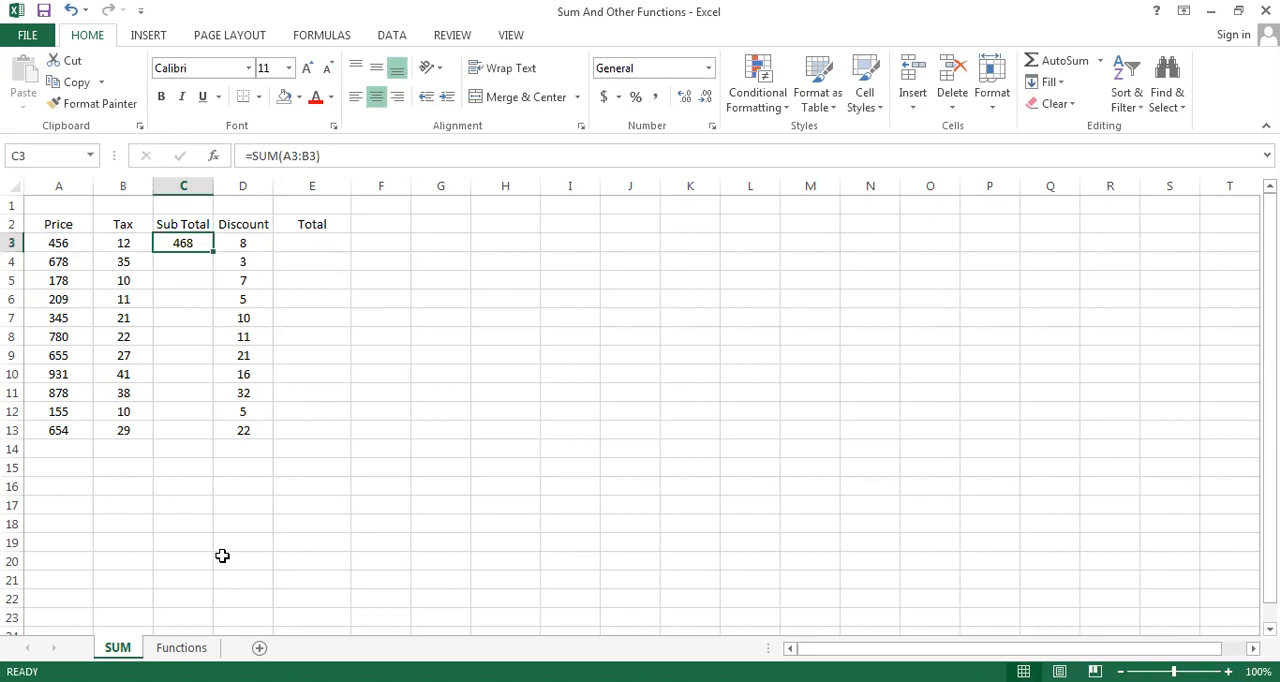
{"action": "left_click", "coordinate": [179, 354]}
{"action": "left_click", "coordinate": [172, 243]}
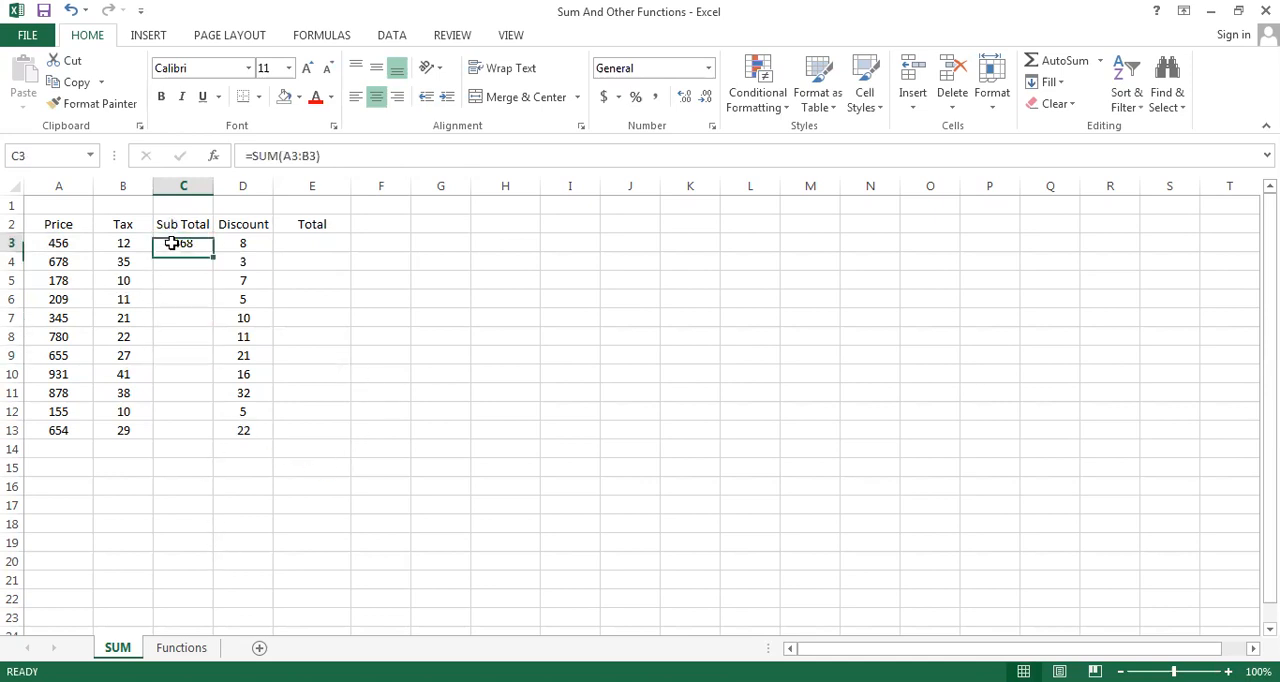
{"action": "key", "text": "ctrl+c"}
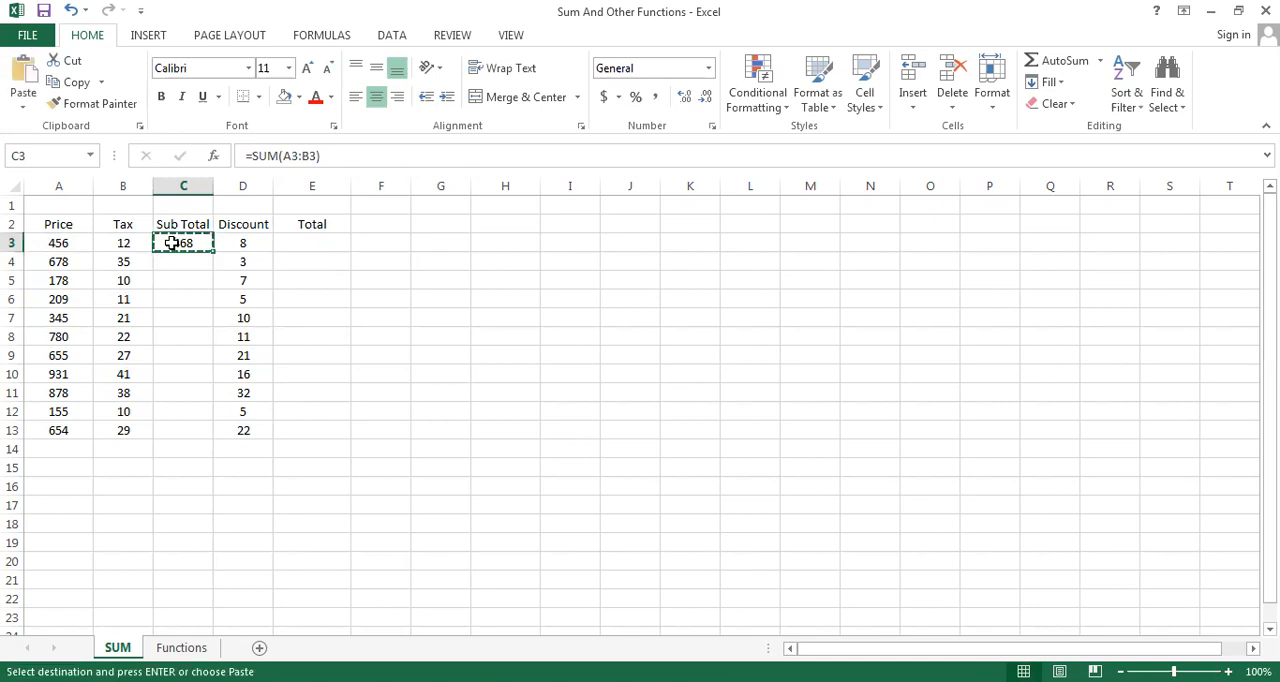
{"action": "key", "text": "Down"}
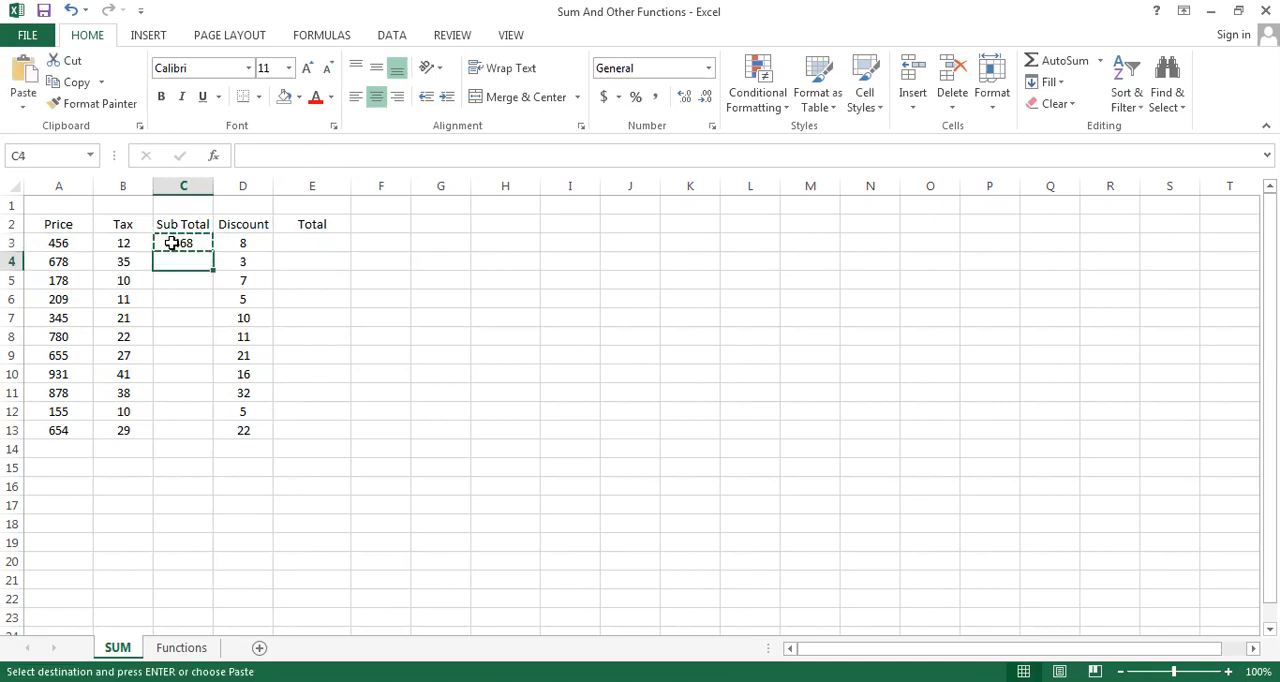
{"action": "key", "text": "shift+Down"}
{"action": "key", "text": "shift+Down"}
{"action": "key", "text": "shift+Down"}
{"action": "key", "text": "shift+Down"}
{"action": "key", "text": "shift+Down"}
{"action": "left_click_drag", "start_coordinate": [183, 411], "coordinate": [183, 430]}
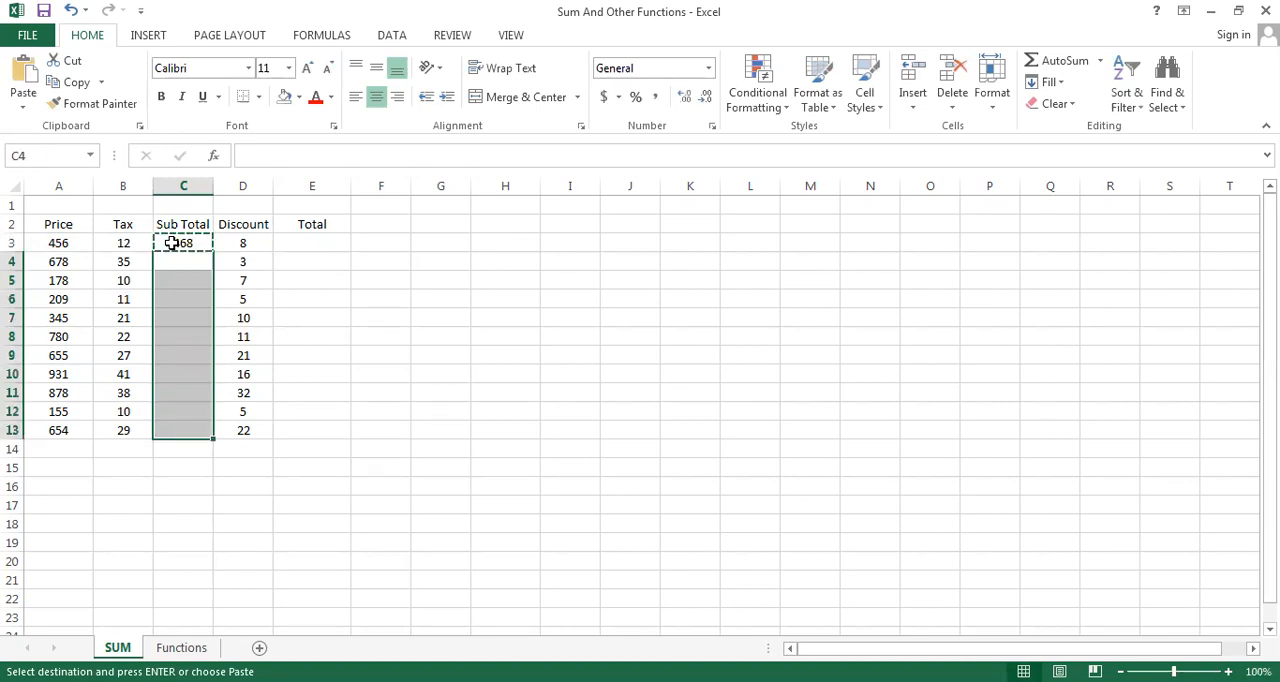
{"action": "key", "text": "ctrl+v"}
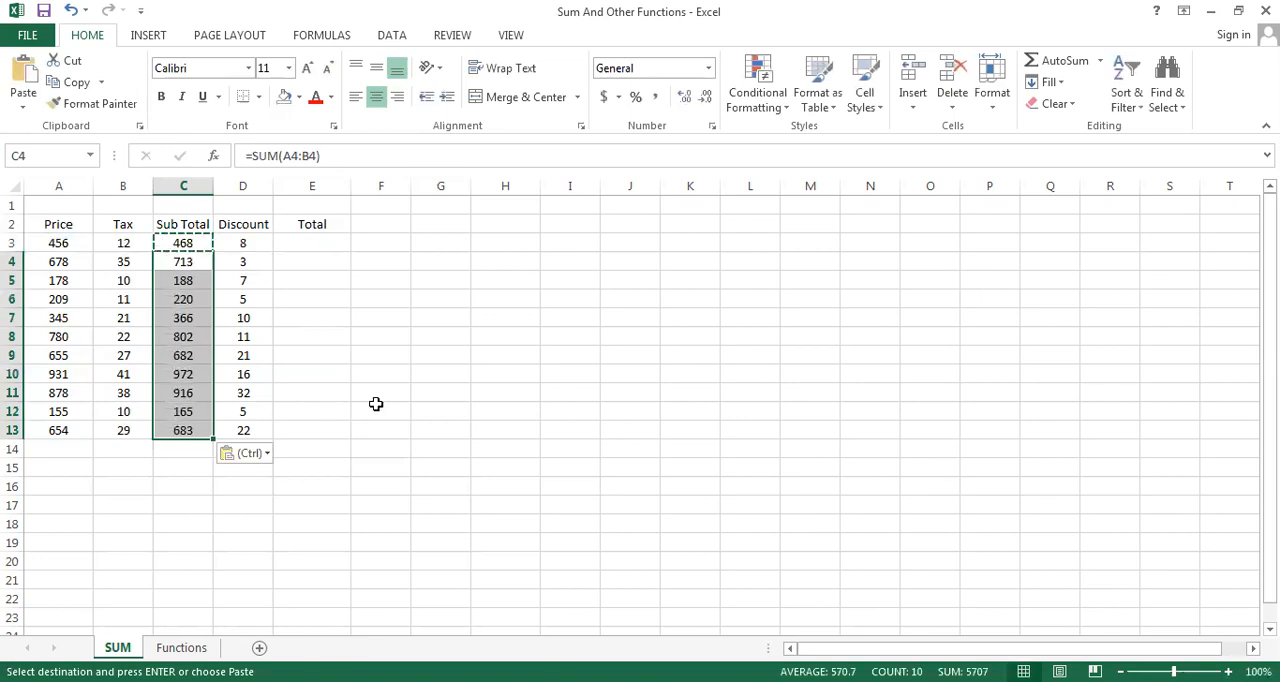
{"action": "key", "text": "Escape"}
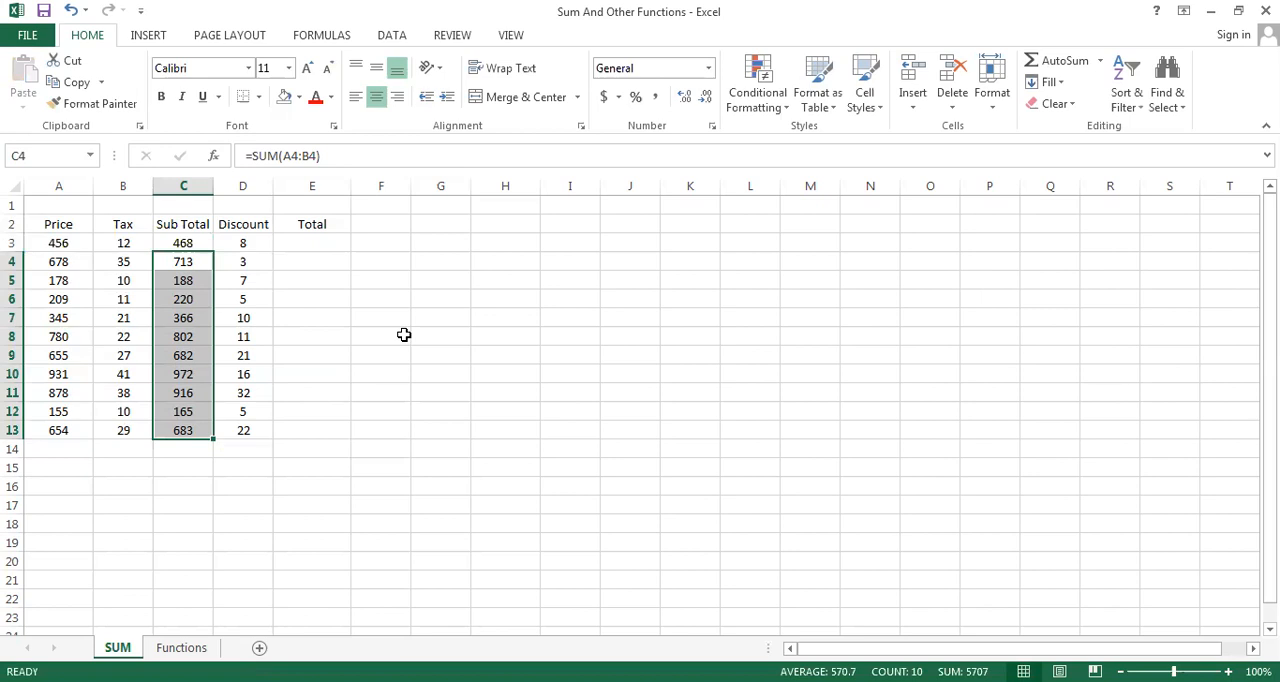
{"action": "key", "text": "Delete"}
Fill the C3 SUM formula down to C13 with AutoFill, and clear the whole range C3:C13
{"action": "key", "text": "Up"}
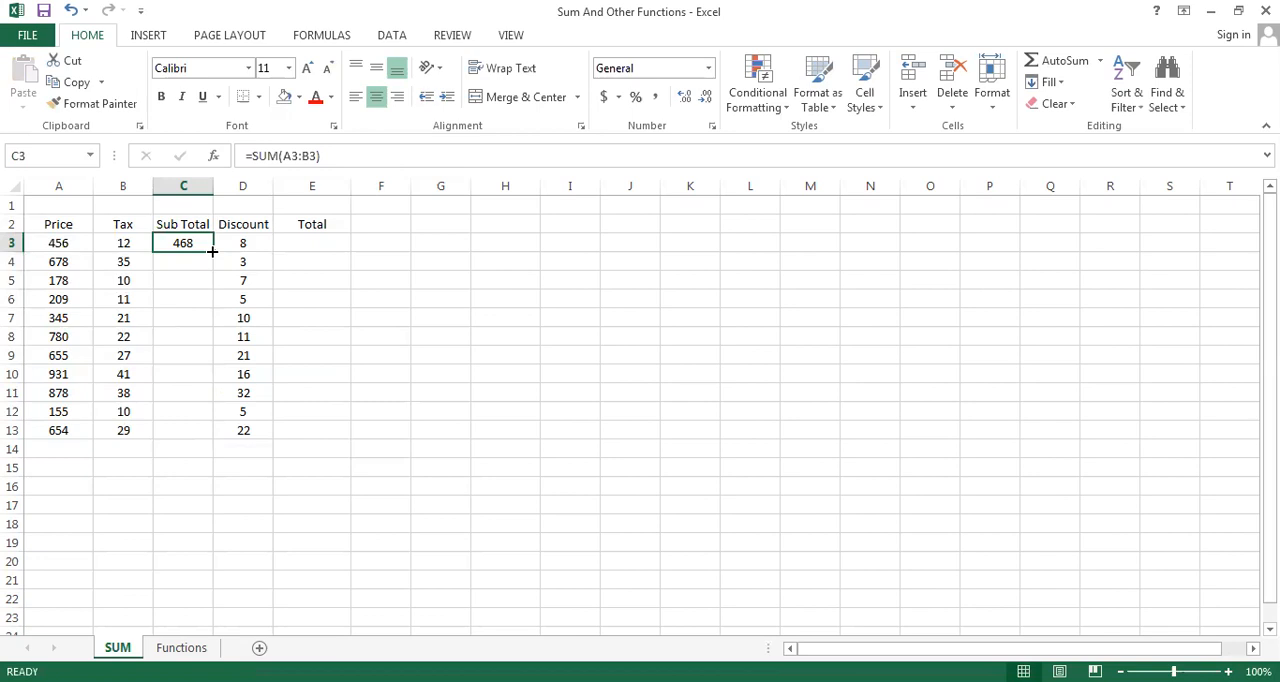
{"action": "left_click_drag", "start_coordinate": [212, 251], "coordinate": [216, 436]}
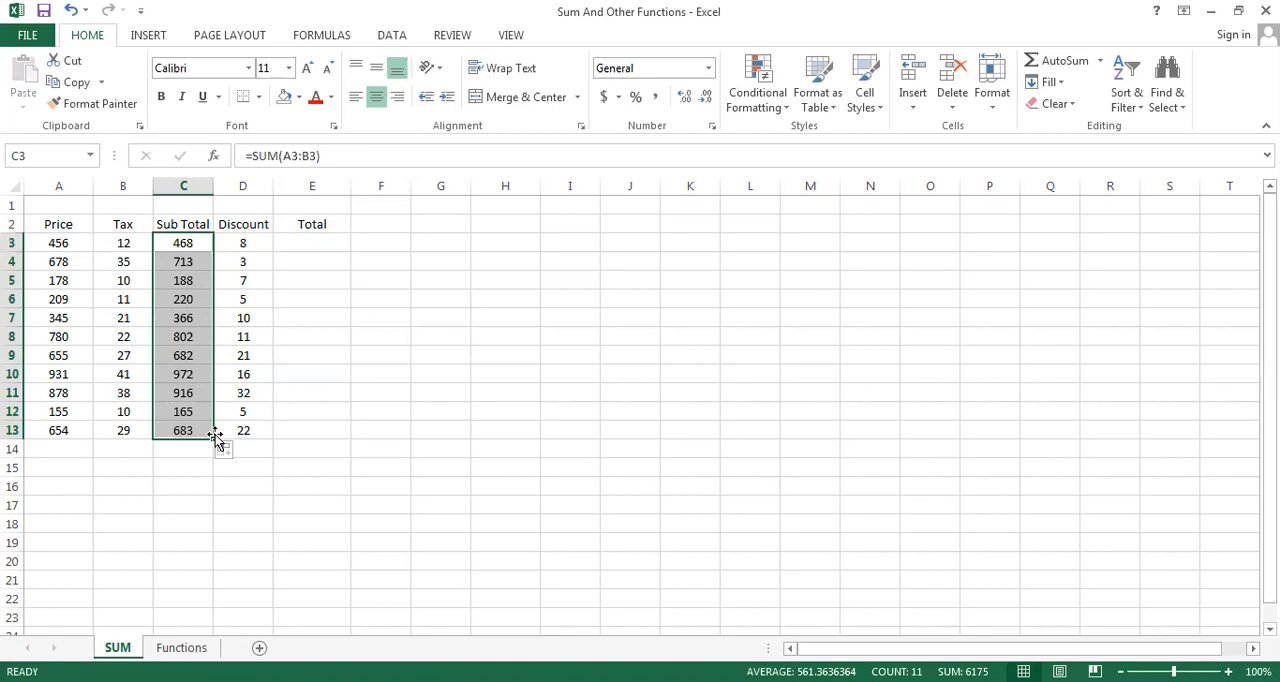
{"action": "key", "text": "Delete"}
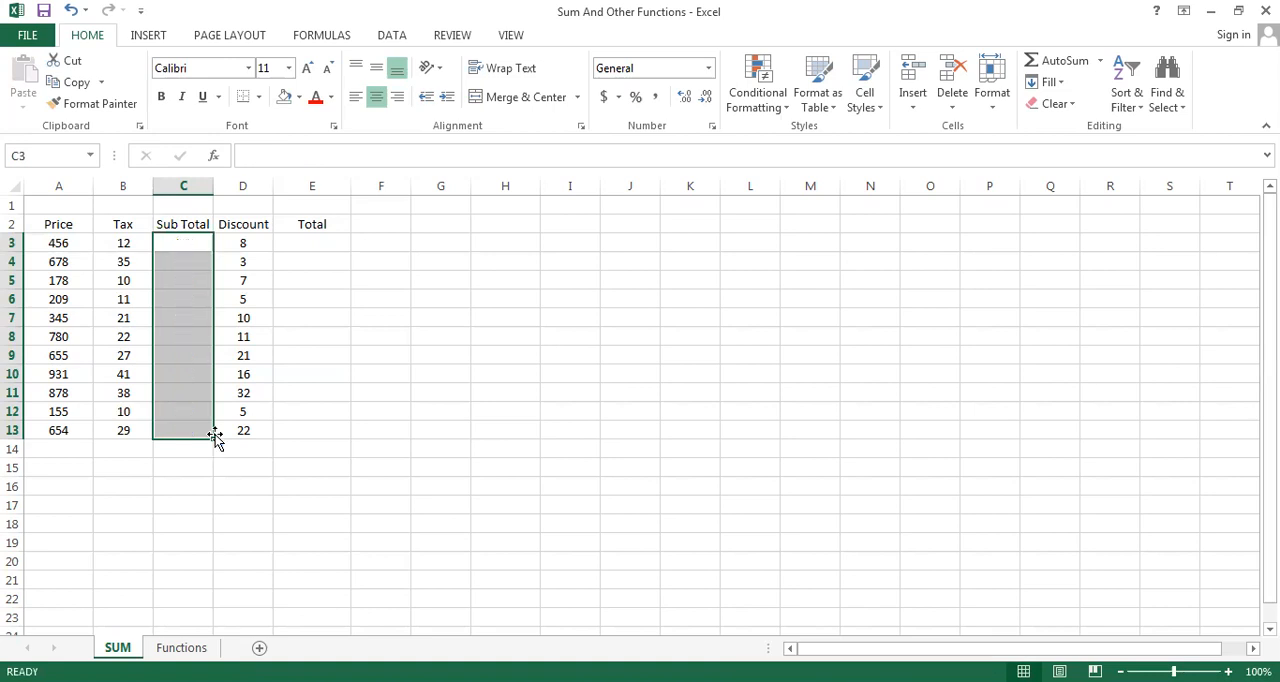
Fill the header cells A2:E2 with the standard light green color
{"action": "left_click", "coordinate": [46, 227]}
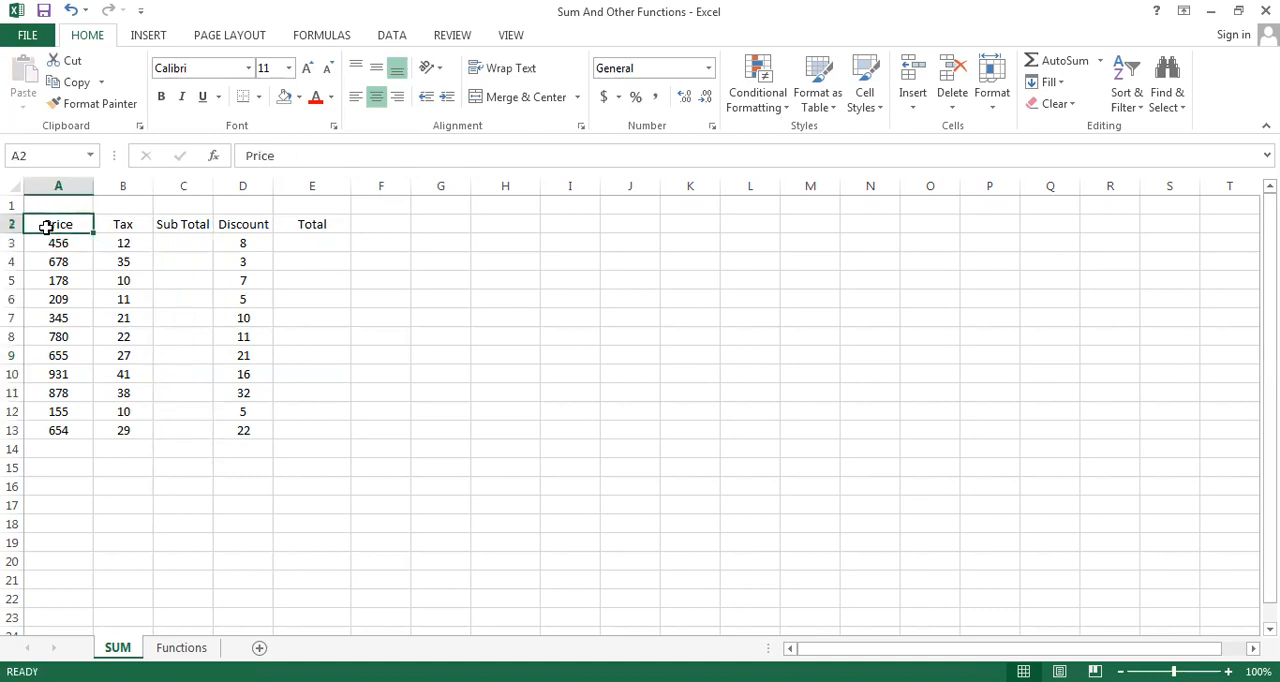
{"action": "key", "text": "shift+Right"}
{"action": "key", "text": "shift+Right"}
{"action": "key", "text": "shift+Right"}
{"action": "key", "text": "shift+Right"}
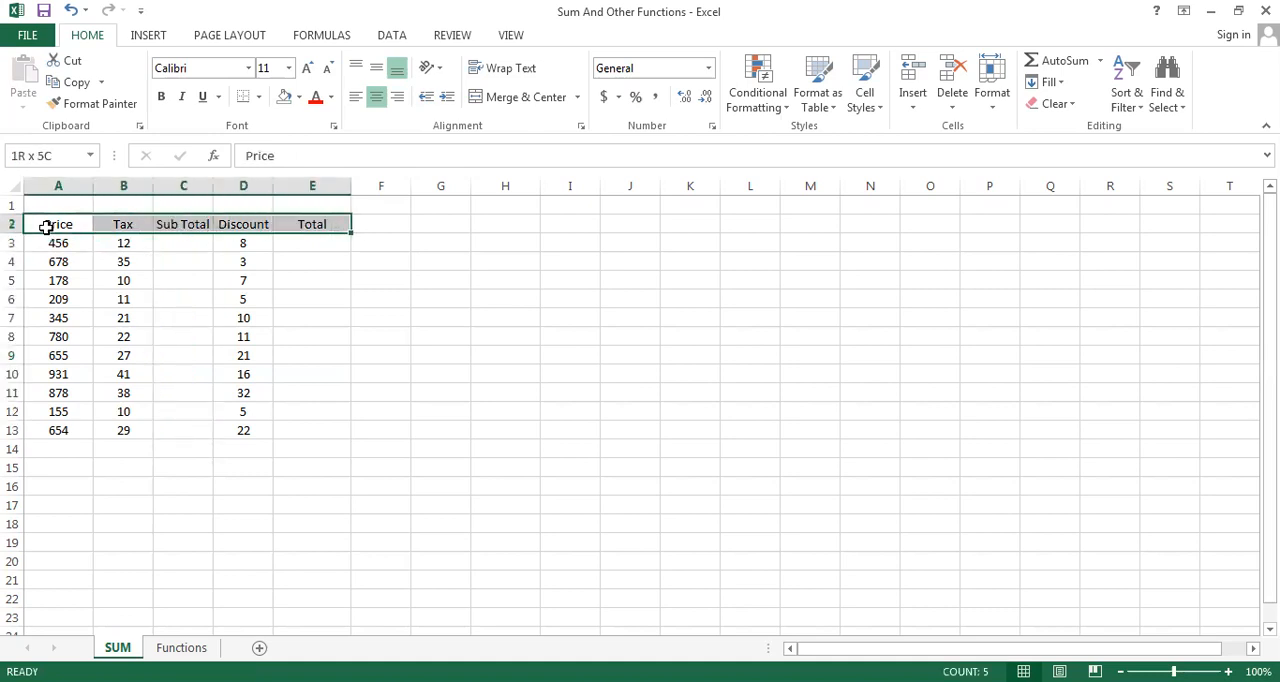
{"action": "left_click", "coordinate": [299, 97]}
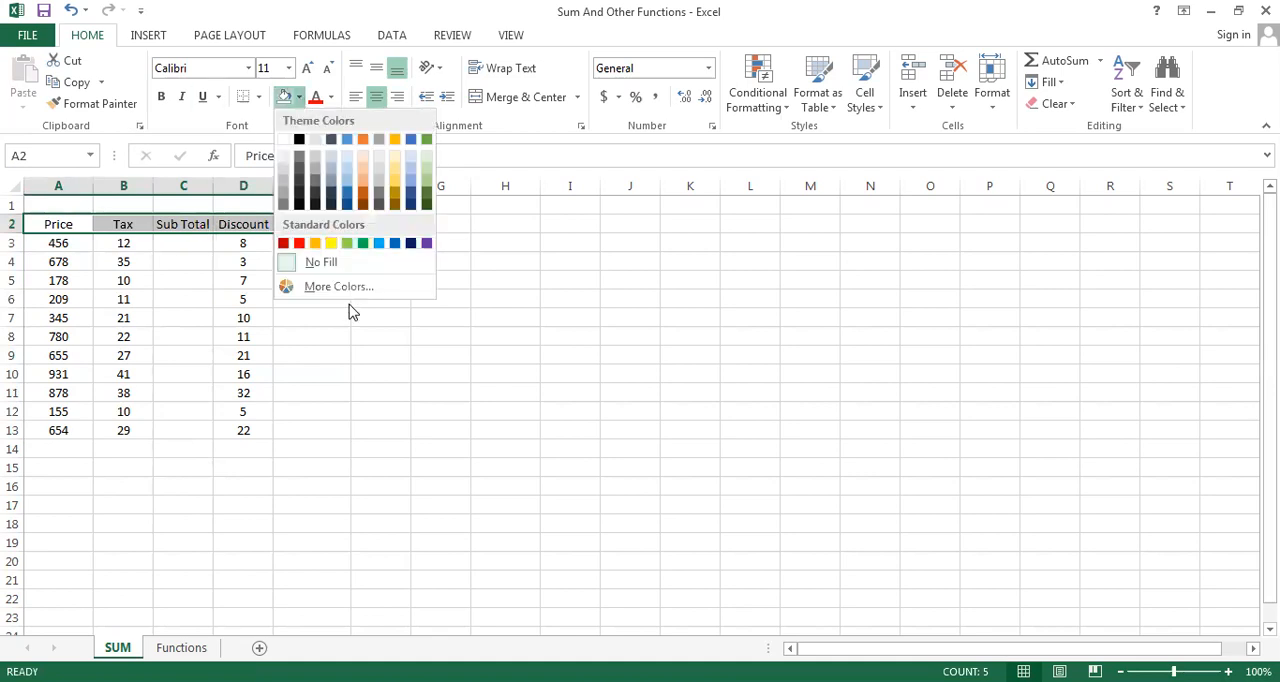
{"action": "left_click", "coordinate": [346, 248]}
{"action": "left_click", "coordinate": [318, 352]}
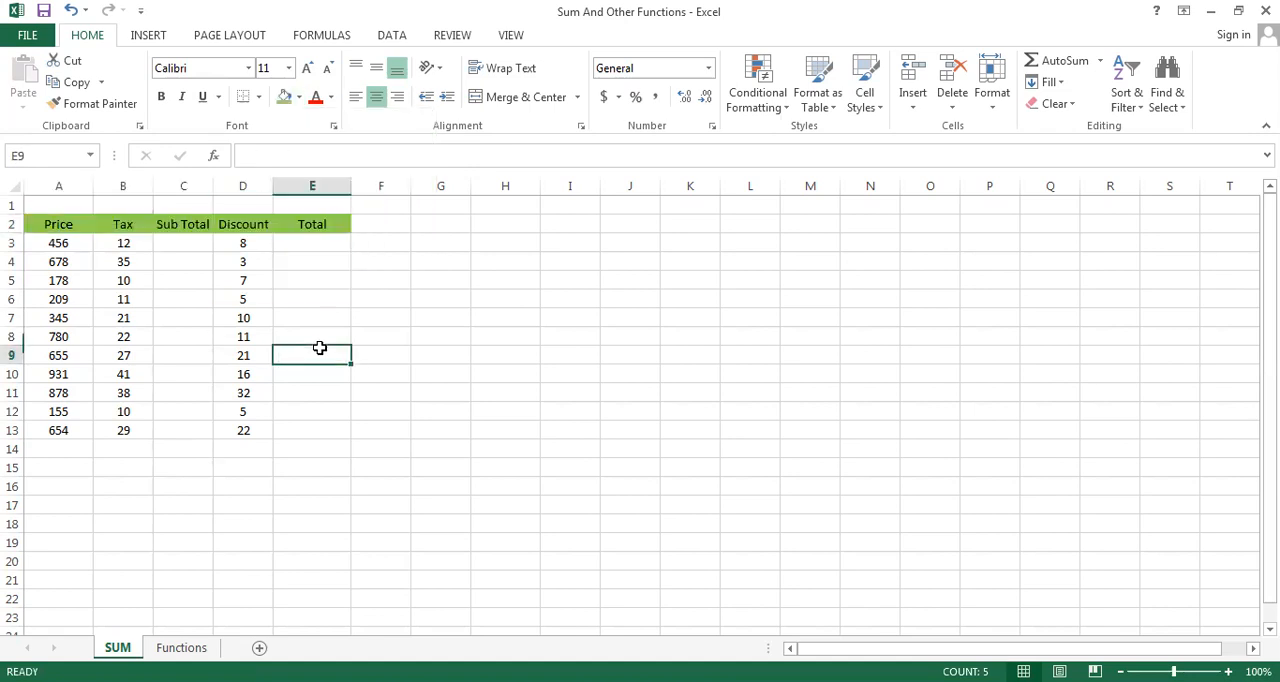
Apply the dollar Accounting number format to the Price values in A3:A13
{"action": "left_click", "coordinate": [52, 246]}
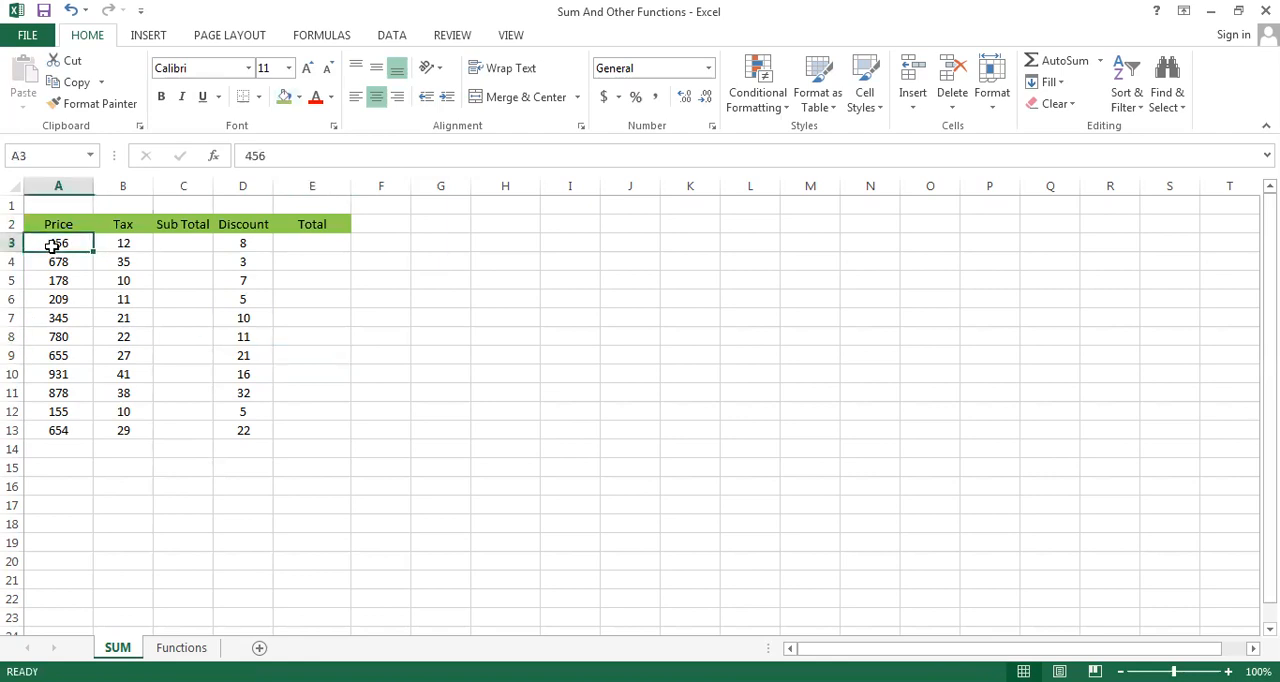
{"action": "key", "text": "shift+Down"}
{"action": "key", "text": "shift+Down"}
{"action": "key", "text": "shift+Down"}
{"action": "key", "text": "shift+Down"}
{"action": "key", "text": "shift+Down"}
{"action": "key", "text": "shift+Down"}
{"action": "key", "text": "shift+Down"}
{"action": "key", "text": "shift+Down"}
{"action": "key", "text": "shift+Down"}
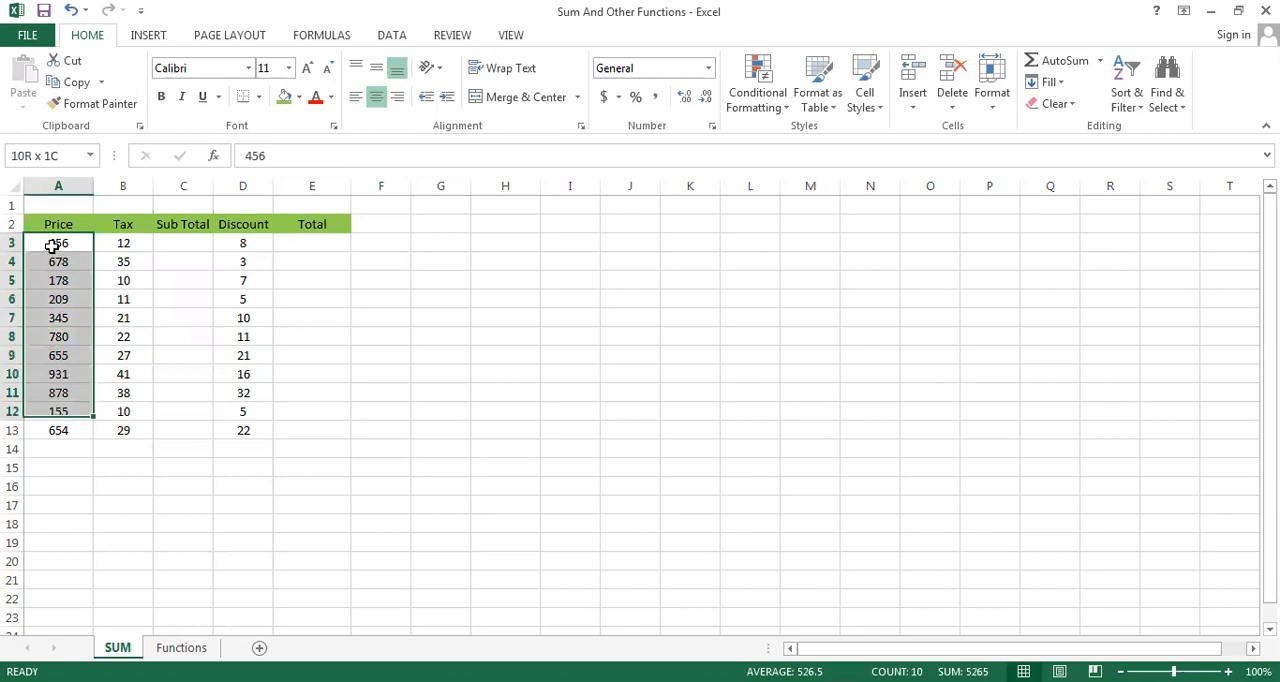
{"action": "key", "text": "shift+Down"}
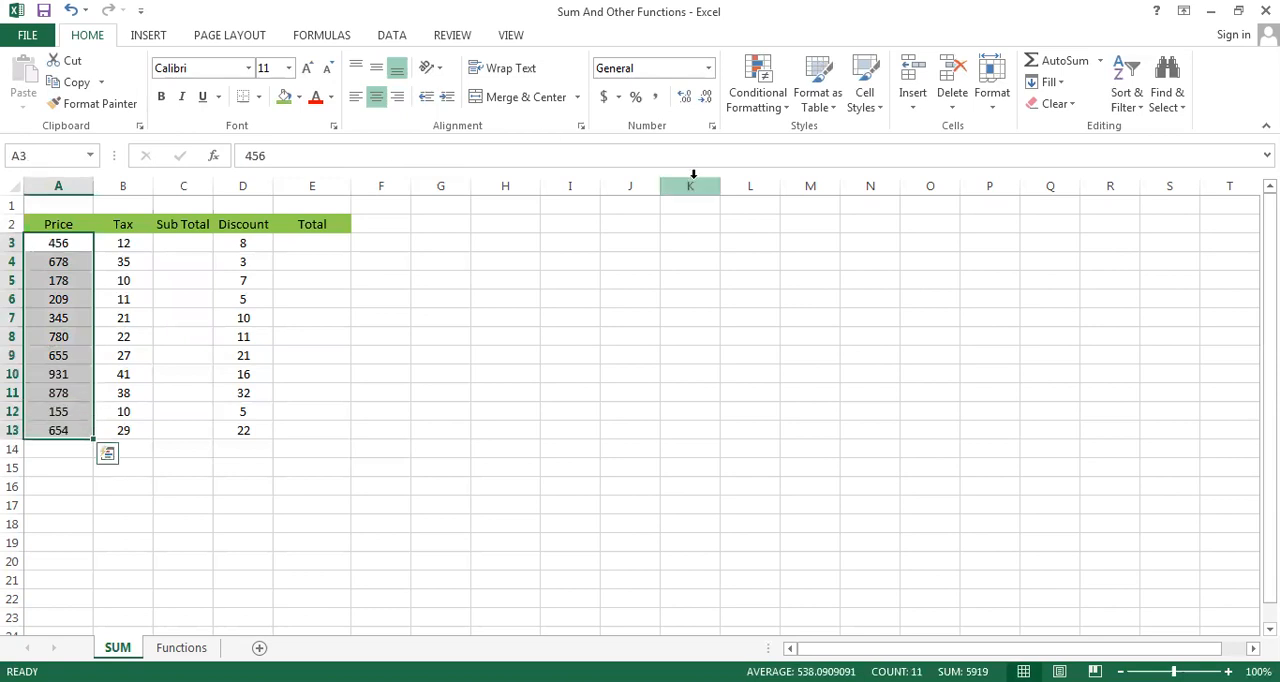
{"action": "left_click", "coordinate": [619, 97]}
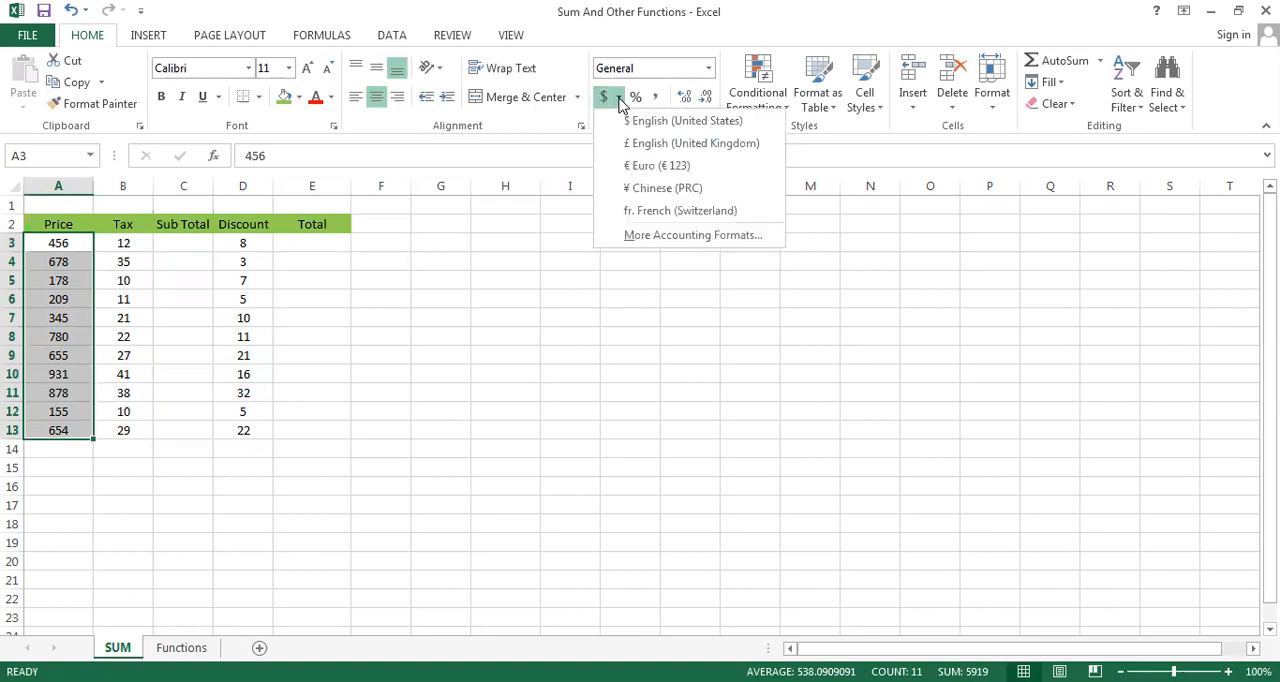
{"action": "left_click", "coordinate": [605, 103]}
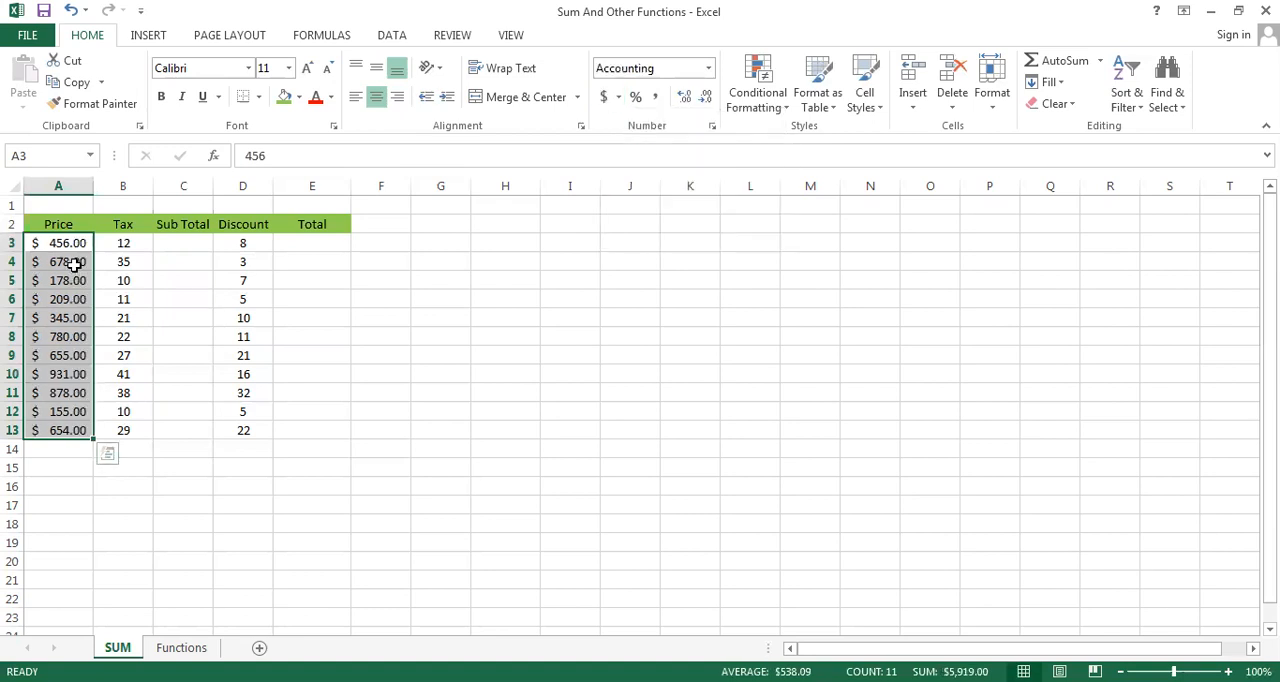
Apply the dollar Accounting number format to the Tax values in B3:B13 and slightly widen the Discount column
{"action": "left_click", "coordinate": [118, 247]}
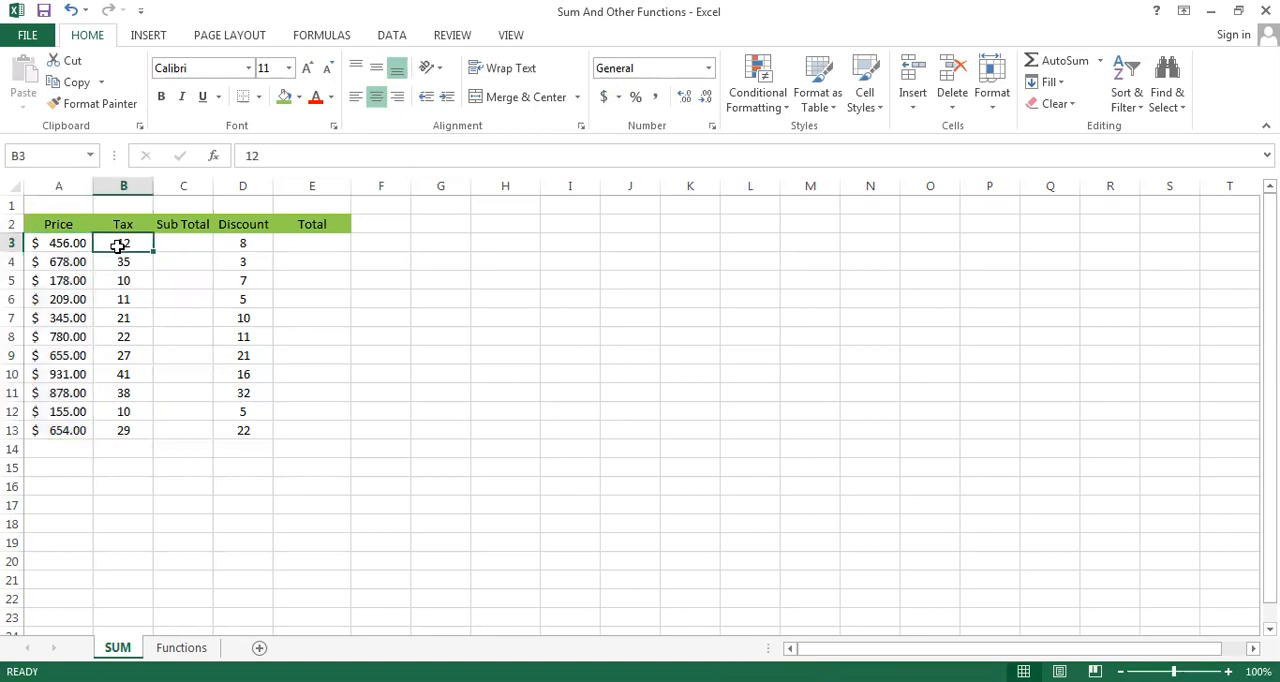
{"action": "left_click_drag", "start_coordinate": [118, 247], "coordinate": [123, 430]}
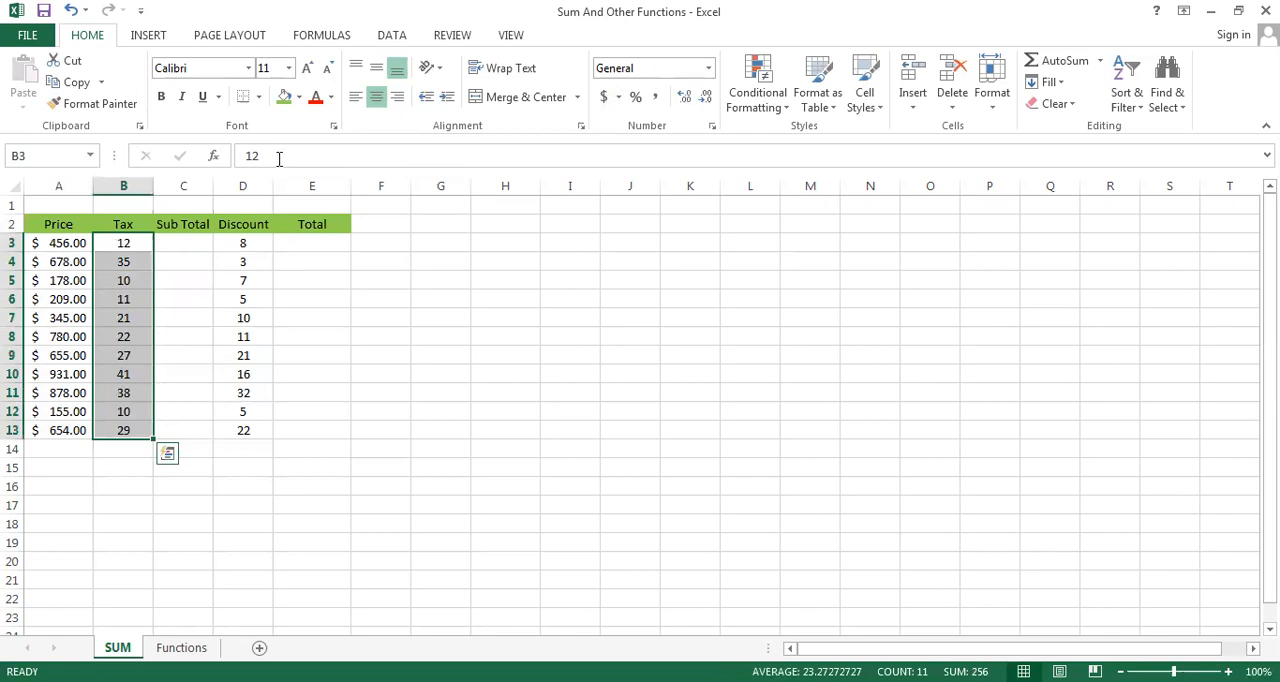
{"action": "left_click", "coordinate": [605, 97]}
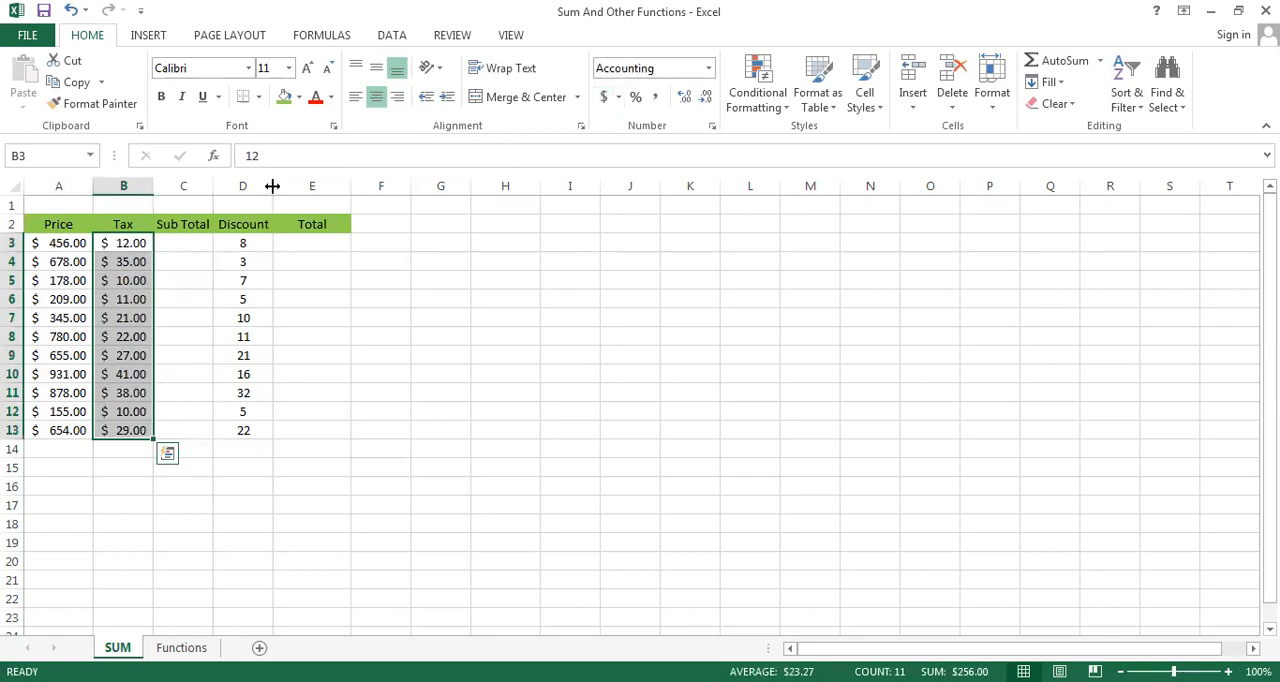
{"action": "left_click_drag", "start_coordinate": [272, 185], "coordinate": [283, 185]}
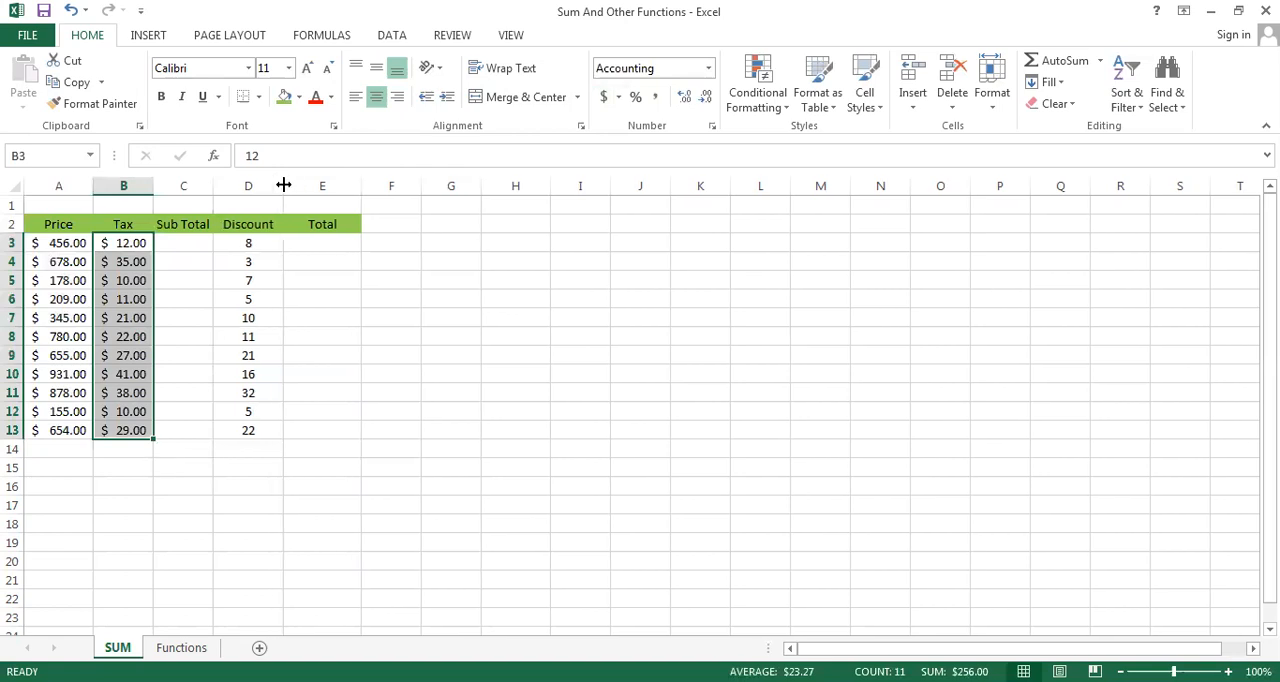
Enter =SUM(A3:B3) in C3 using the suggested SUM function and the Price and Tax cells of row 3
{"action": "left_click", "coordinate": [177, 246]}
{"action": "type", "text": "="}
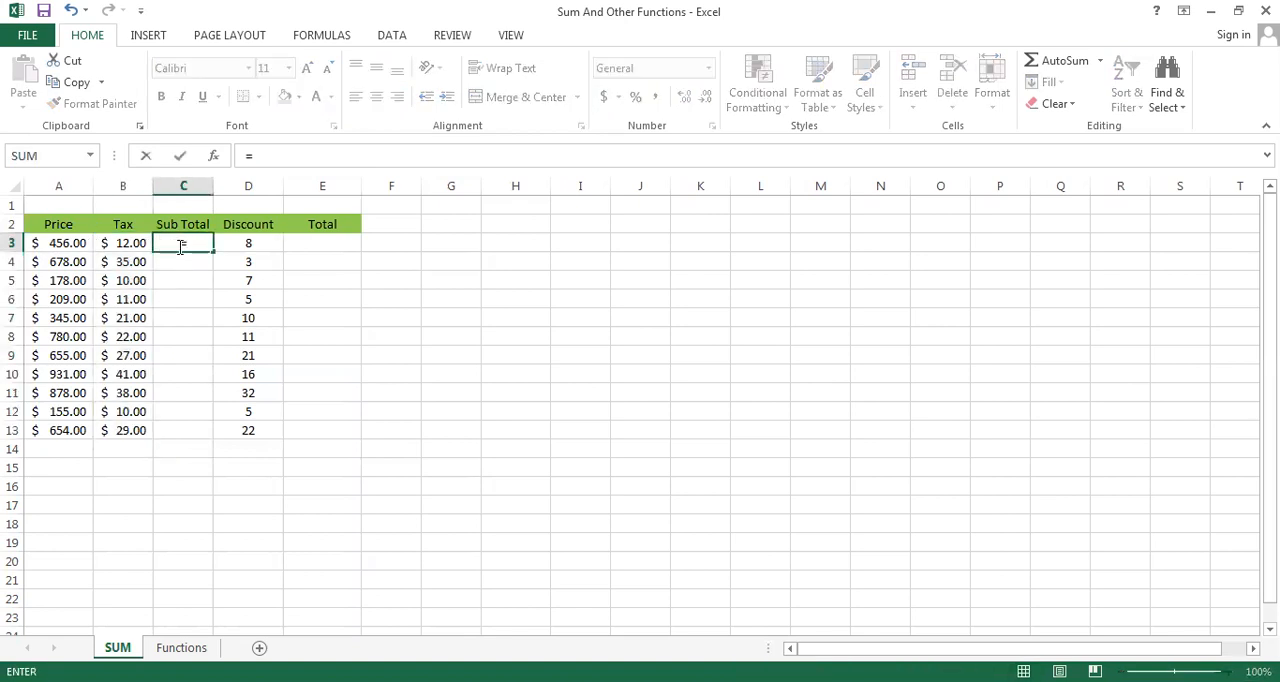
{"action": "type", "text": "SU"}
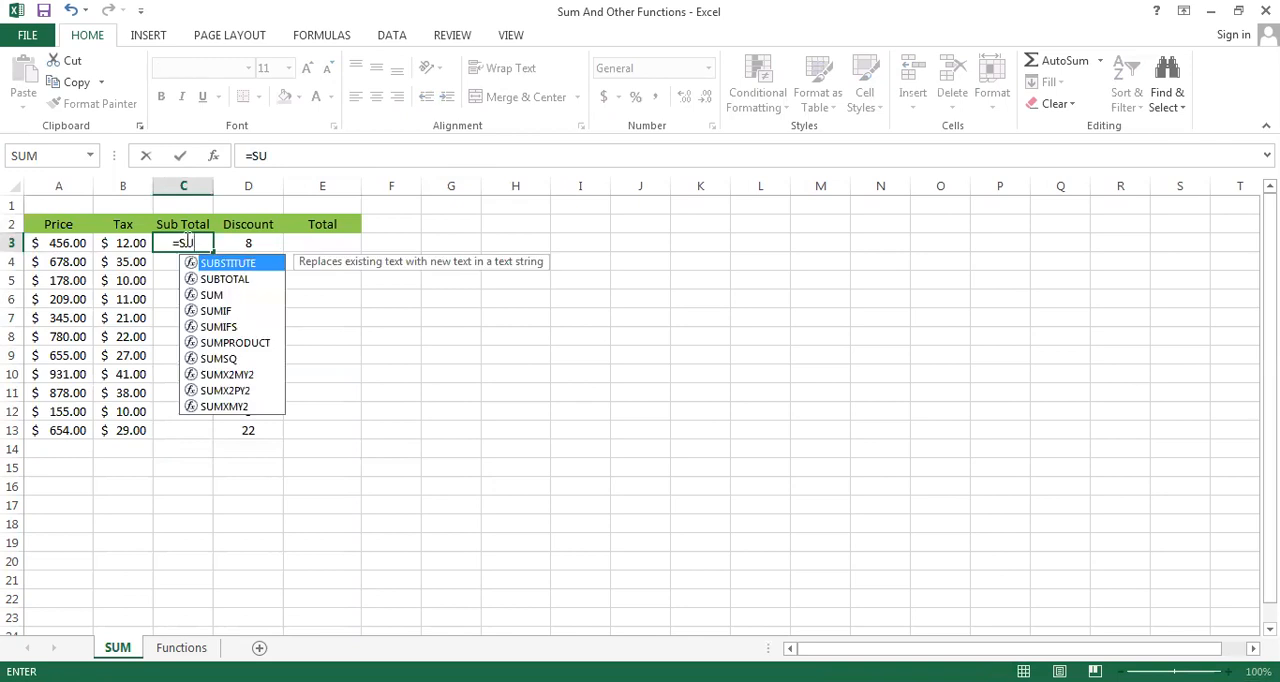
{"action": "double_click", "coordinate": [220, 293]}
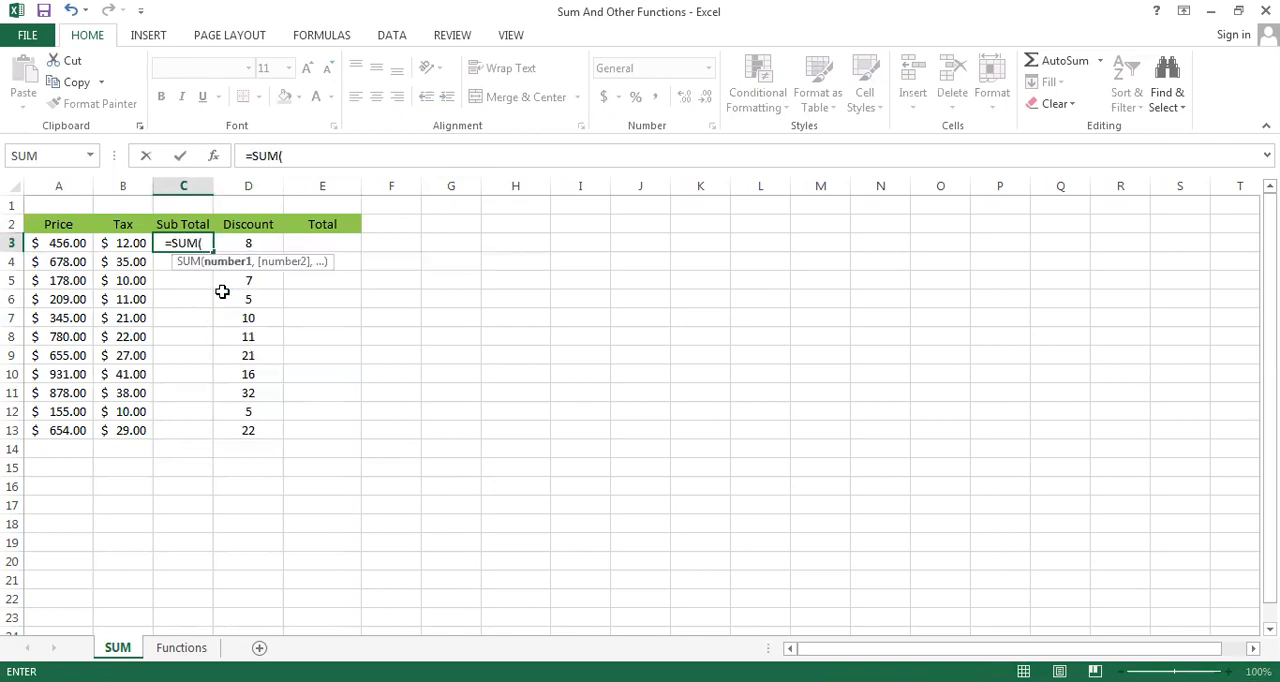
{"action": "left_click", "coordinate": [44, 246]}
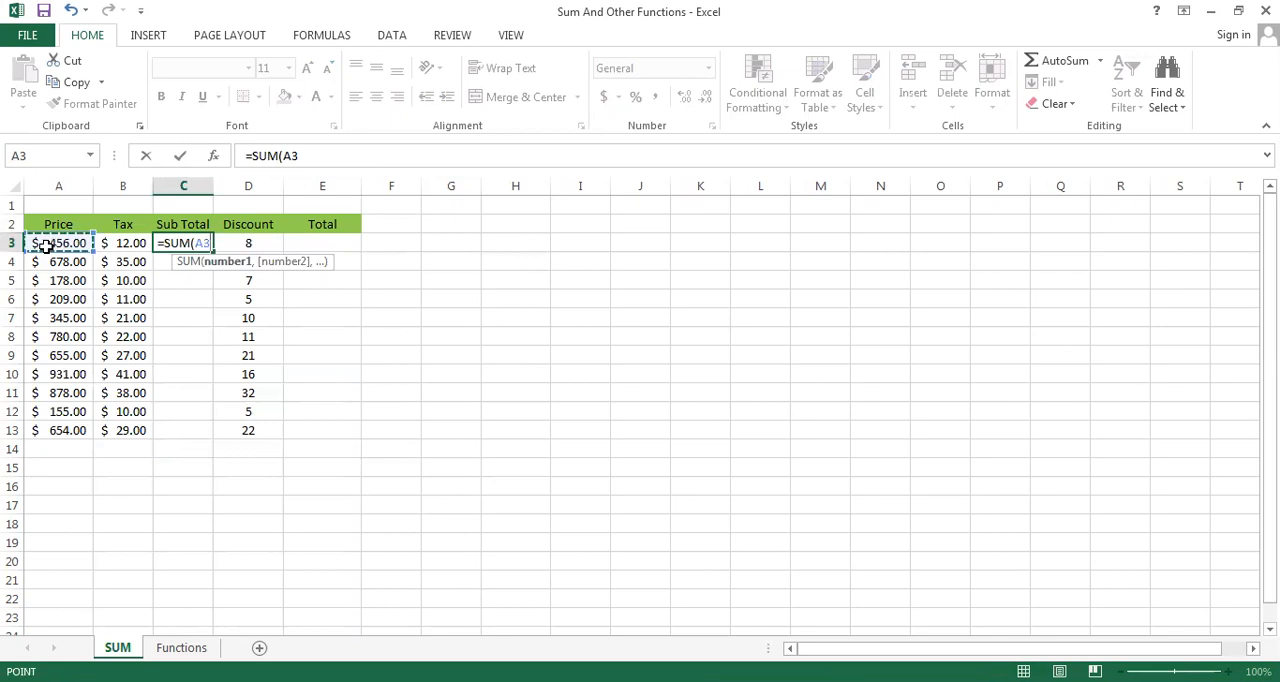
{"action": "key", "text": "shift+Right"}
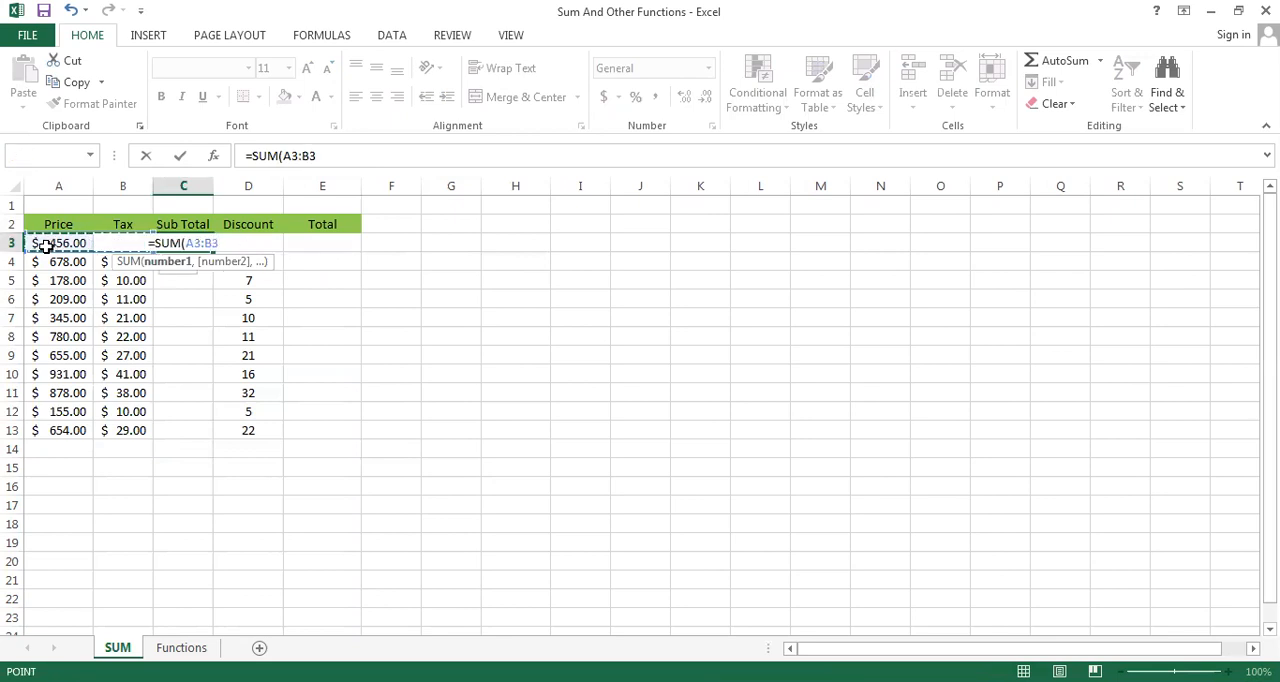
{"action": "type", "text": ")"}
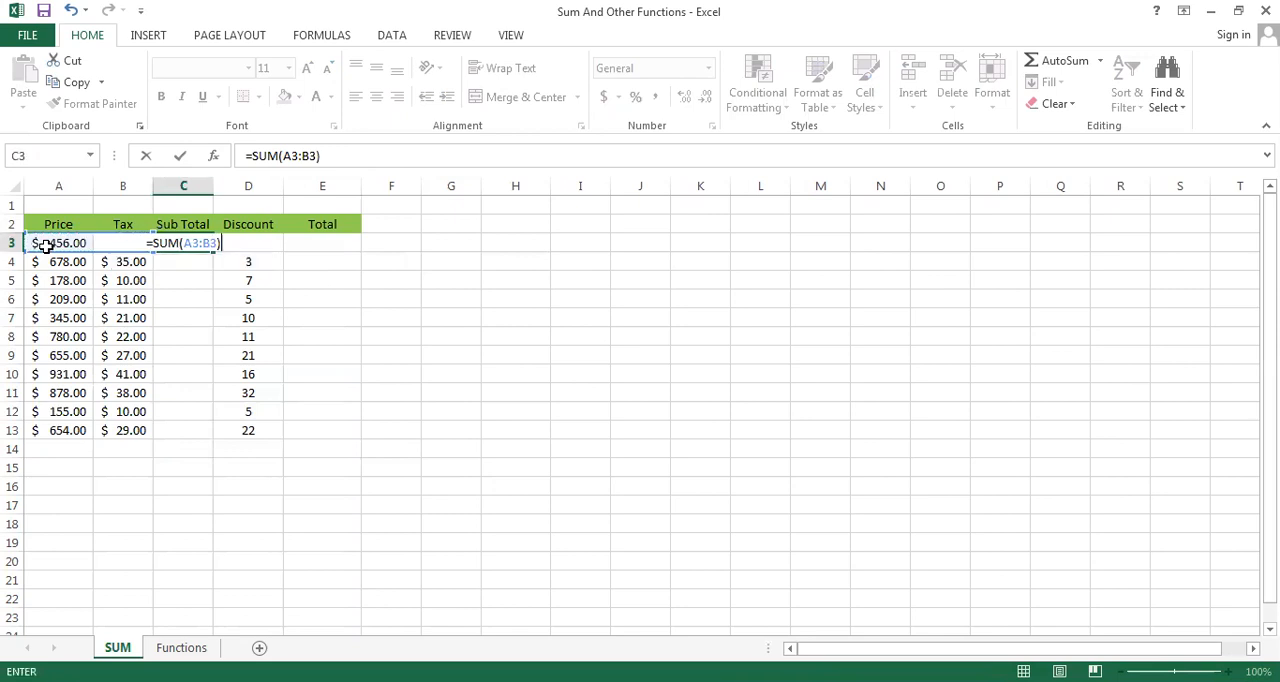
{"action": "key", "text": "Return"}
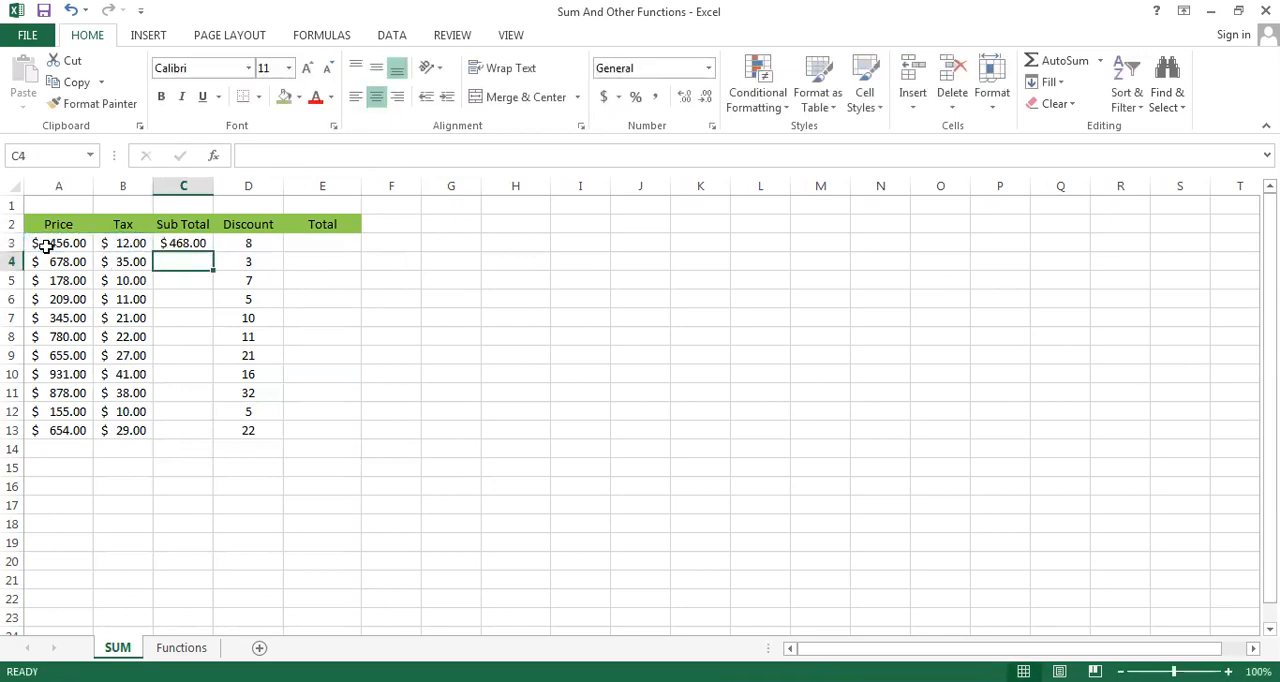
Fill the Sub Total formula from C3 down to C13 with AutoFill
{"action": "key", "text": "Up"}
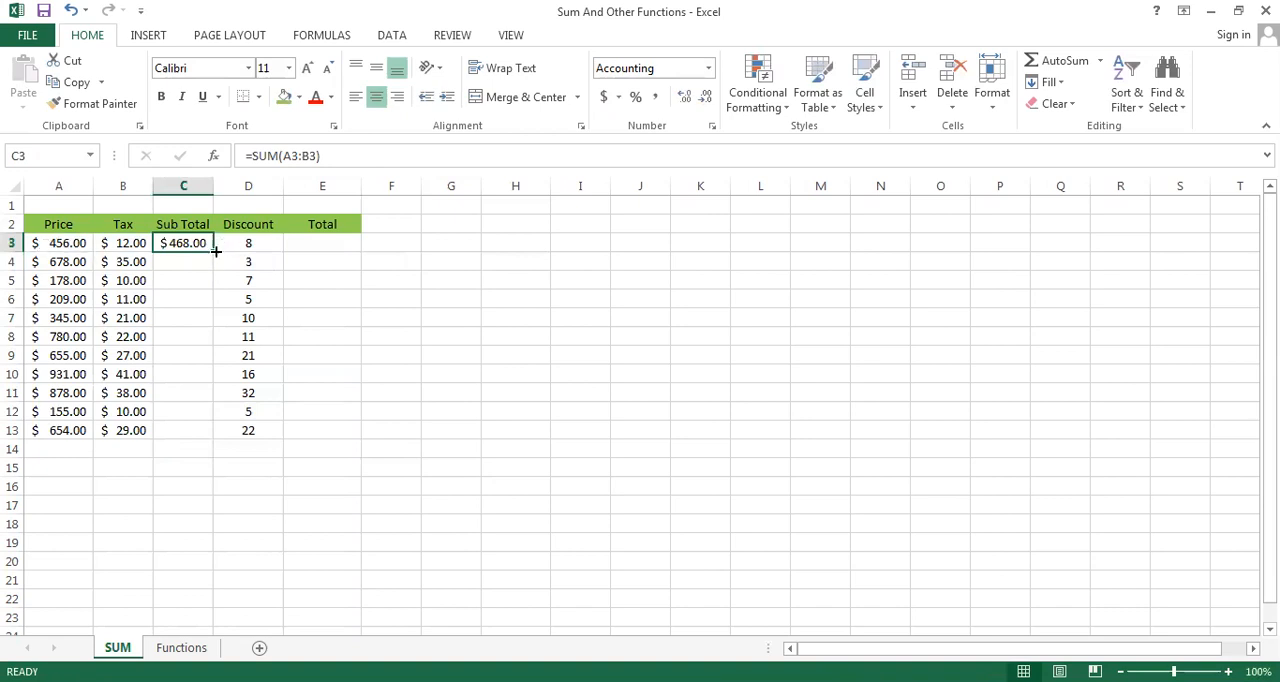
{"action": "left_click_drag", "start_coordinate": [212, 252], "coordinate": [218, 430]}
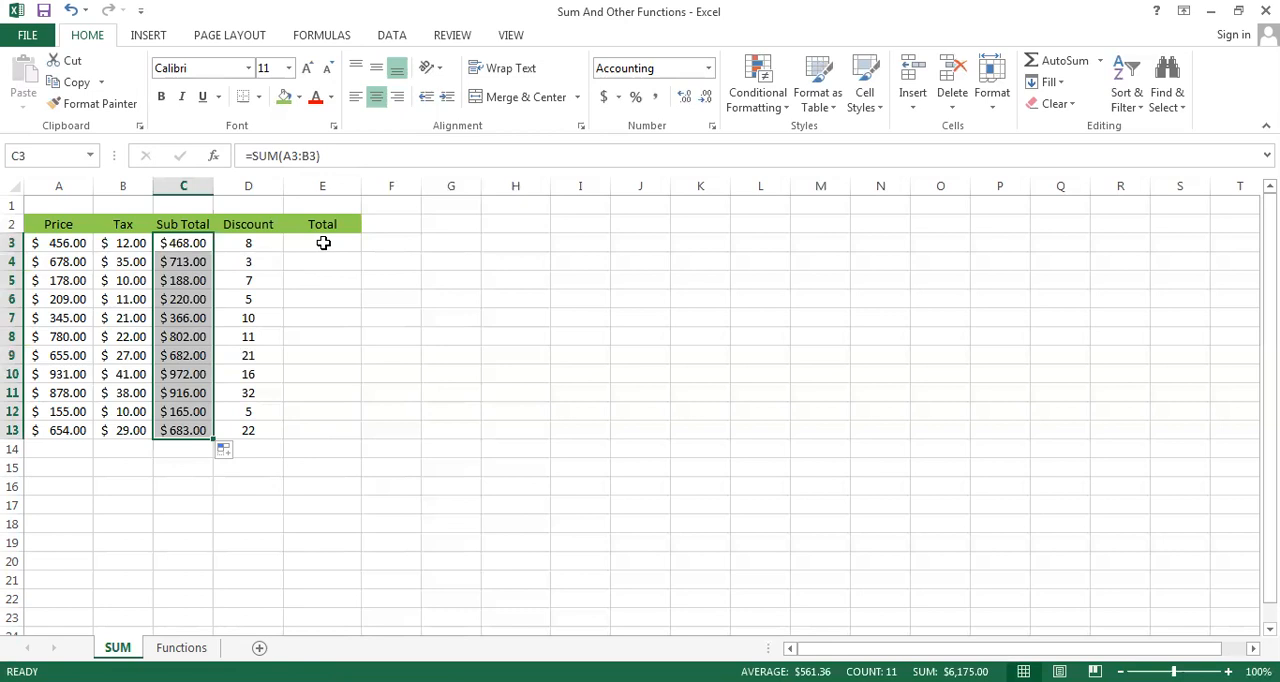
{"action": "left_click", "coordinate": [183, 525]}
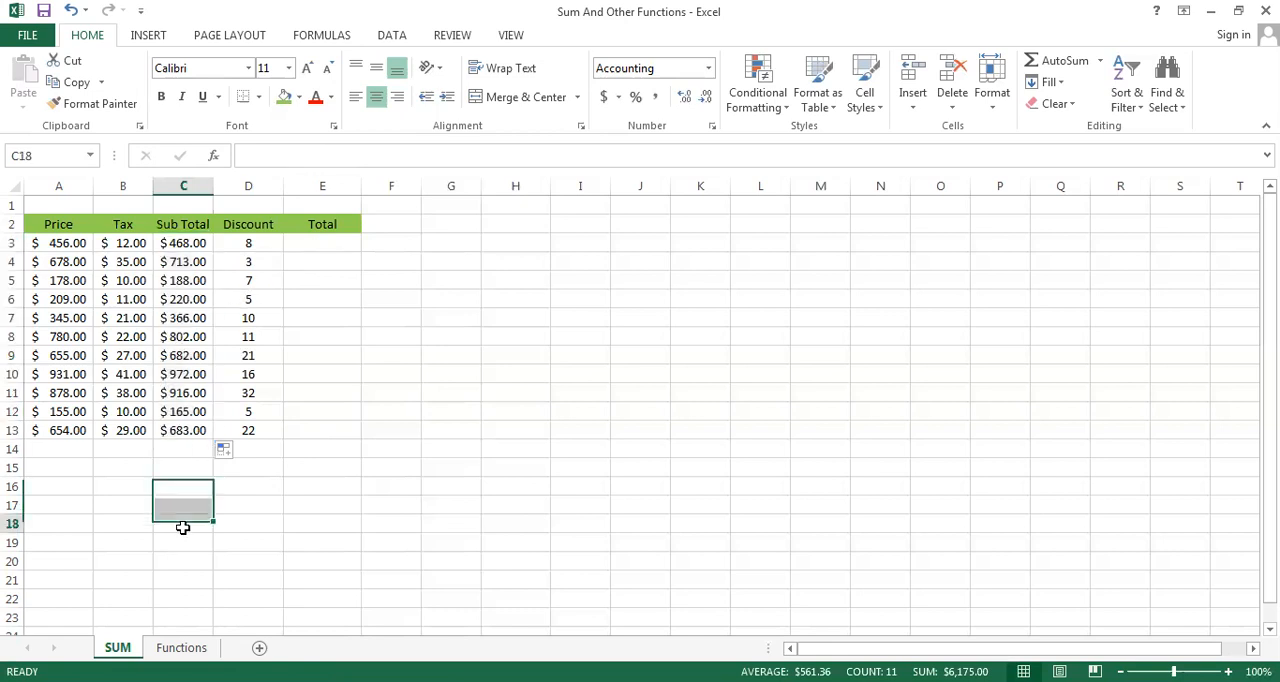
Fill the Sub Total values in C3:C13 with the standard orange color
{"action": "left_click", "coordinate": [180, 243]}
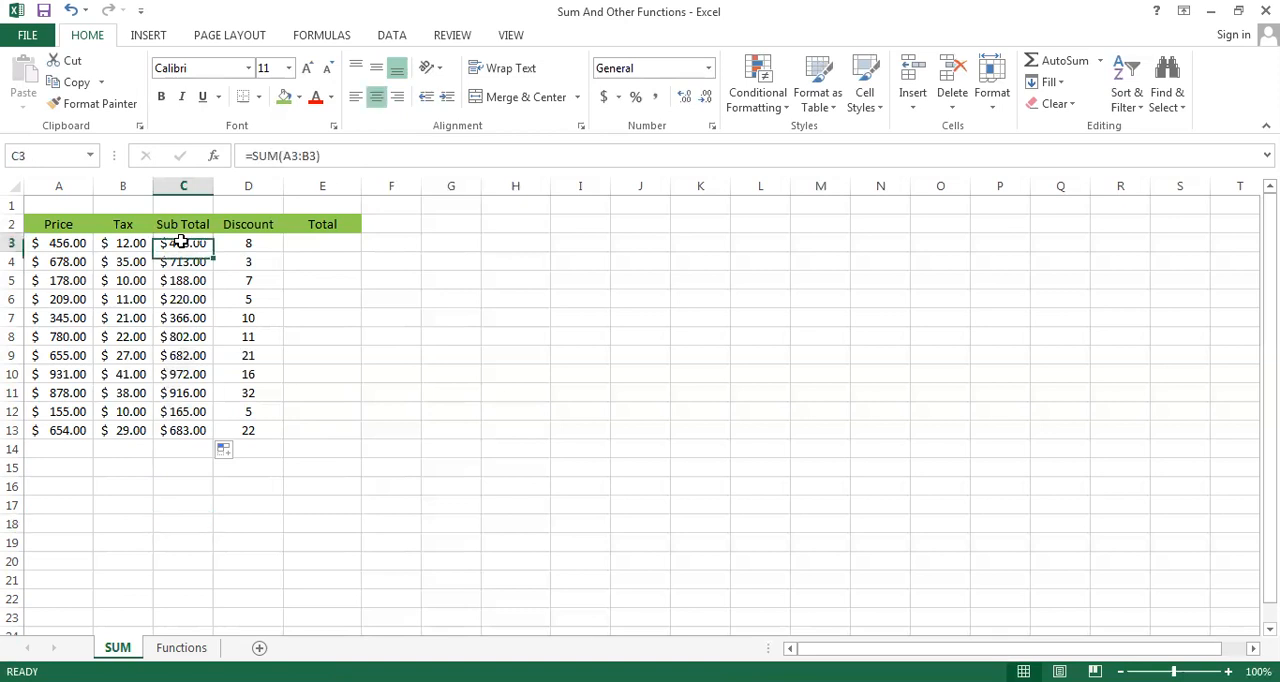
{"action": "key", "text": "shift+Down"}
{"action": "key", "text": "shift+Down"}
{"action": "key", "text": "shift+Down"}
{"action": "key", "text": "shift+Down"}
{"action": "key", "text": "shift+Down"}
{"action": "key", "text": "shift+Down"}
{"action": "key", "text": "shift+Down"}
{"action": "key", "text": "shift+Down"}
{"action": "key", "text": "shift+Down"}
{"action": "key", "text": "shift+Down"}
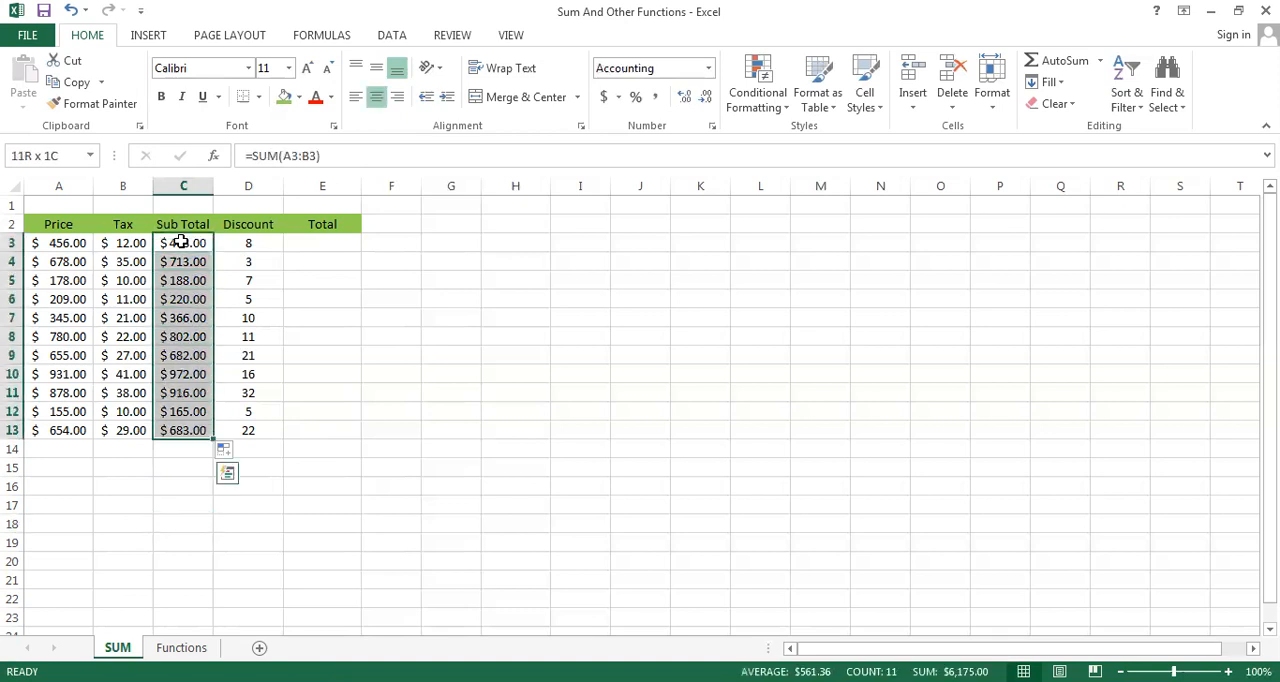
{"action": "left_click", "coordinate": [298, 100]}
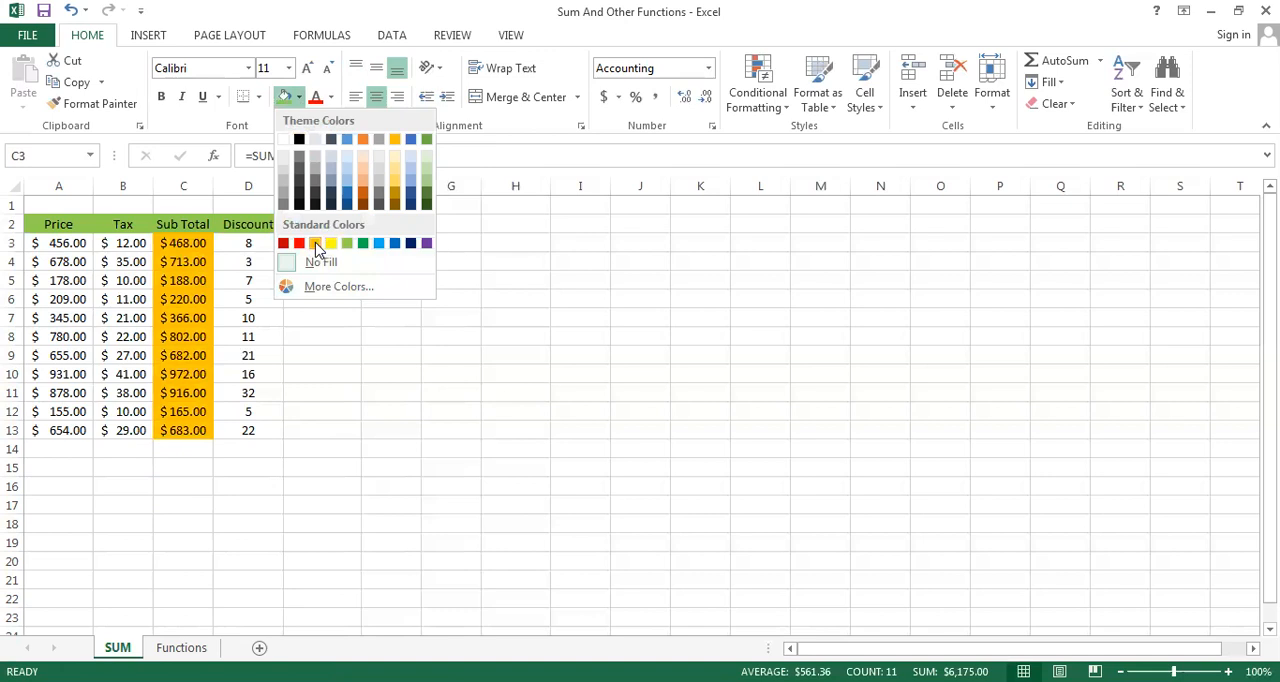
{"action": "left_click", "coordinate": [315, 244]}
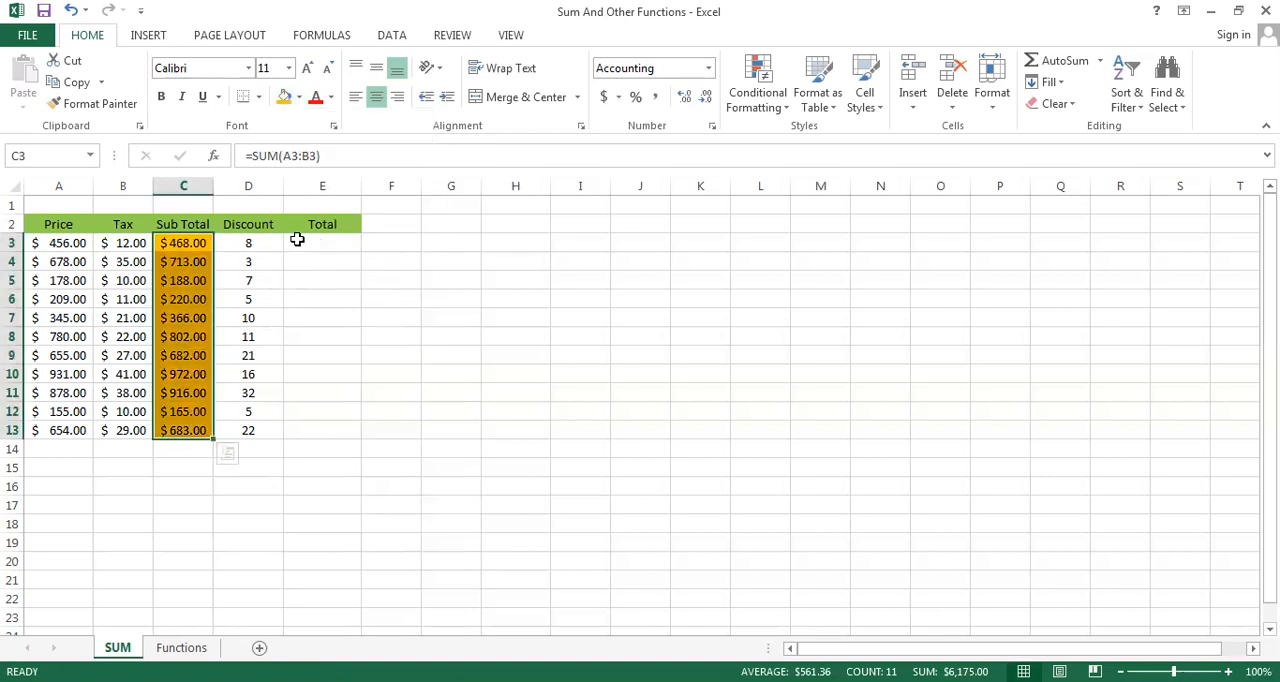
Enter =C3-D3 in E3 to subtract the Discount from the Sub Total, and fill the formula down to E13
{"action": "left_click", "coordinate": [297, 240]}
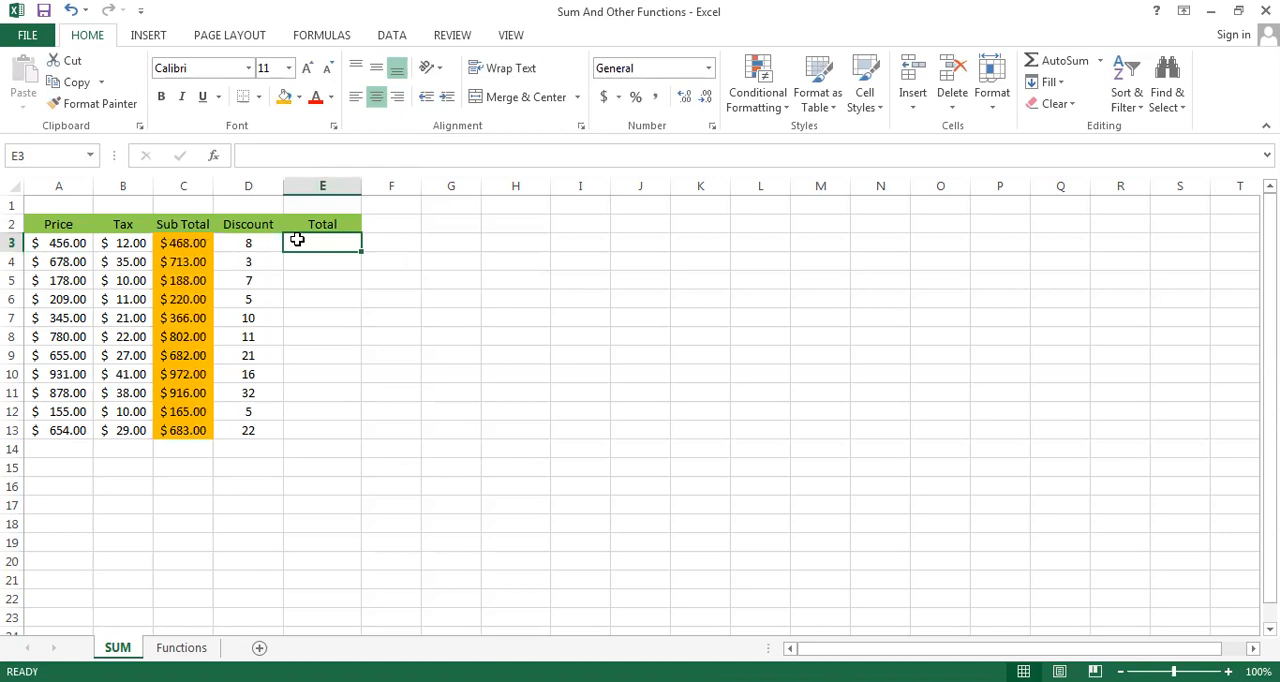
{"action": "left_click", "coordinate": [184, 243]}
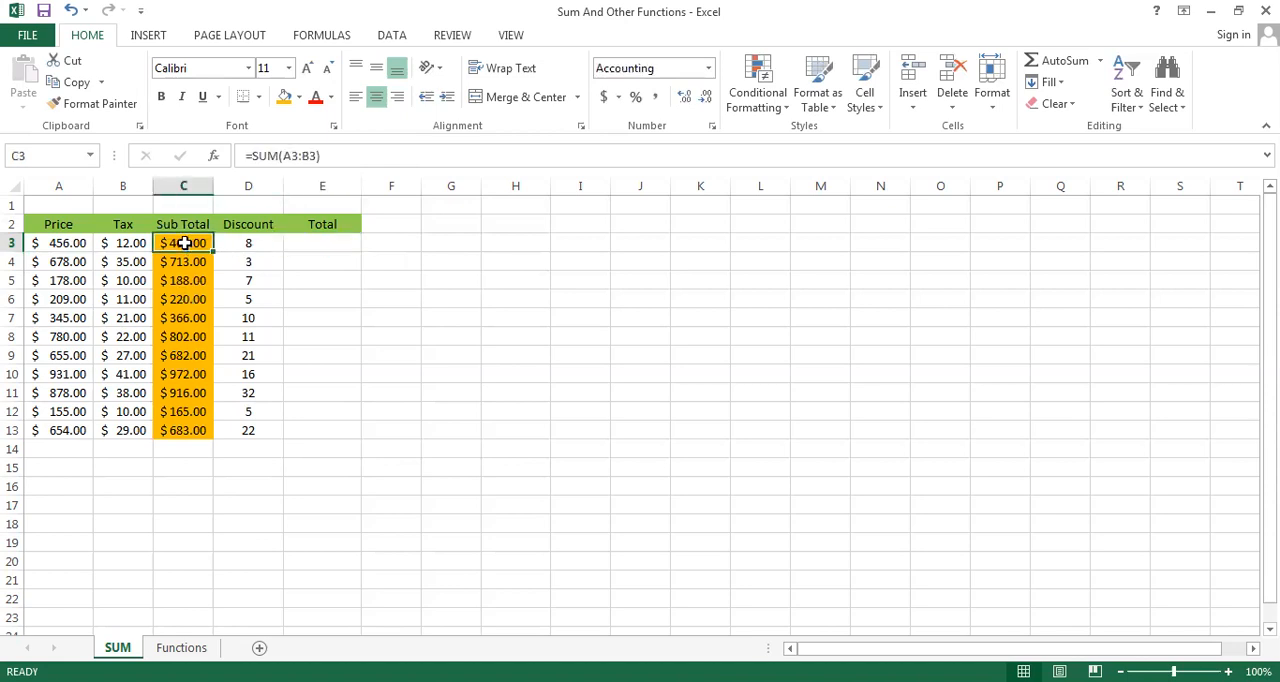
{"action": "left_click", "coordinate": [243, 248]}
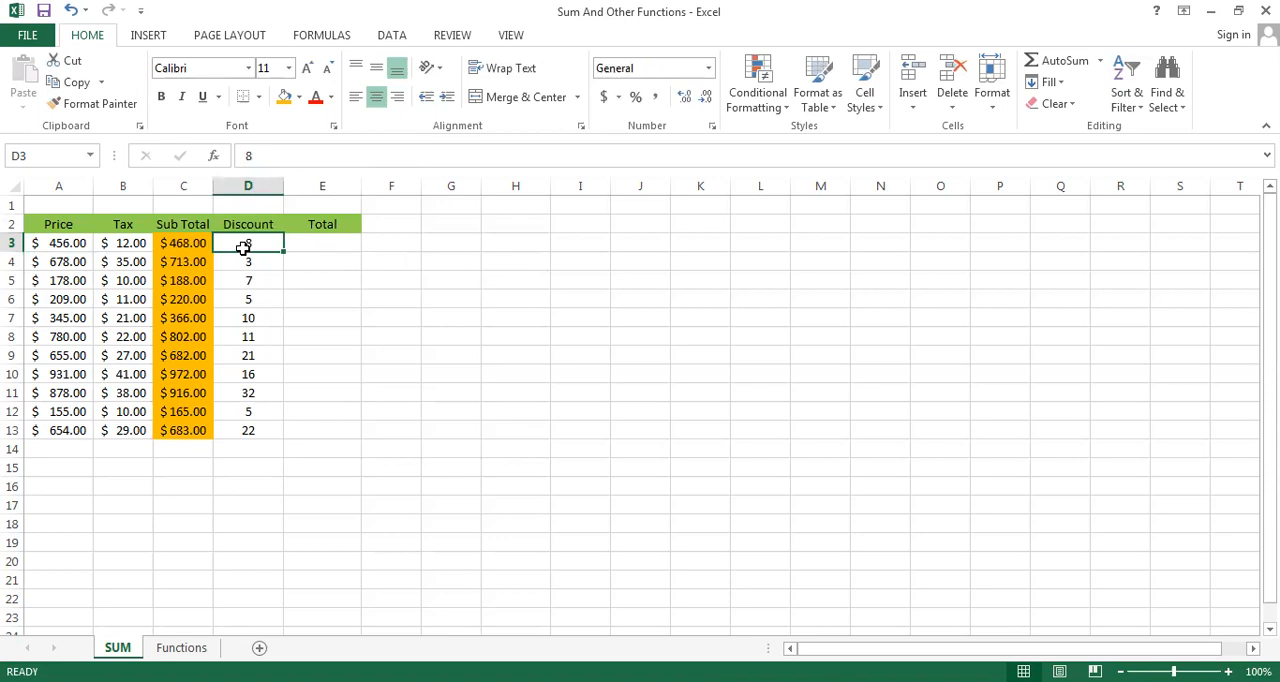
{"action": "left_click", "coordinate": [325, 243]}
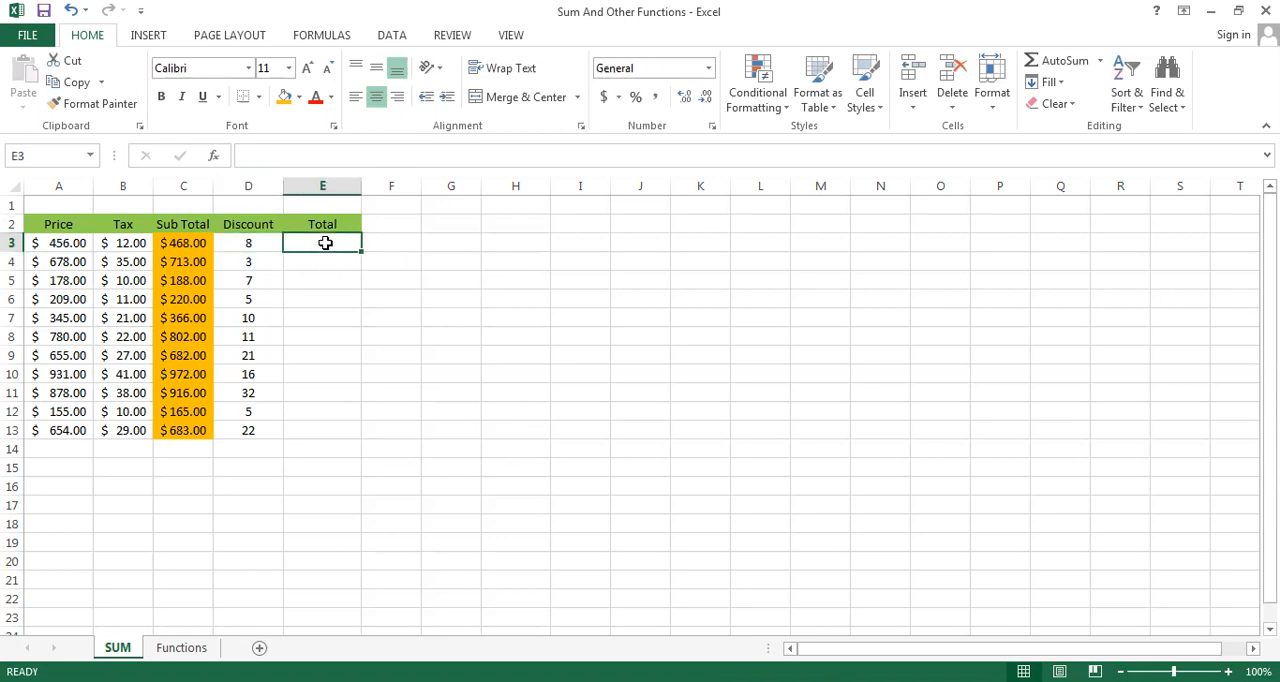
{"action": "type", "text": "="}
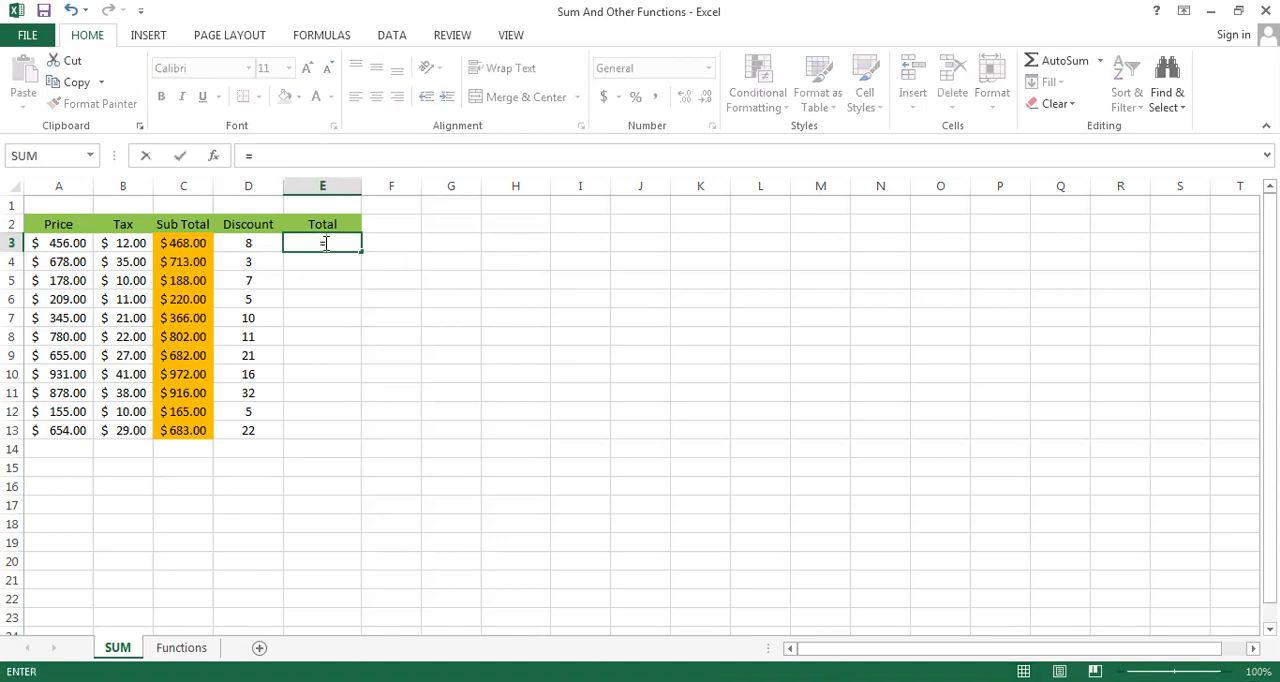
{"action": "left_click", "coordinate": [182, 244]}
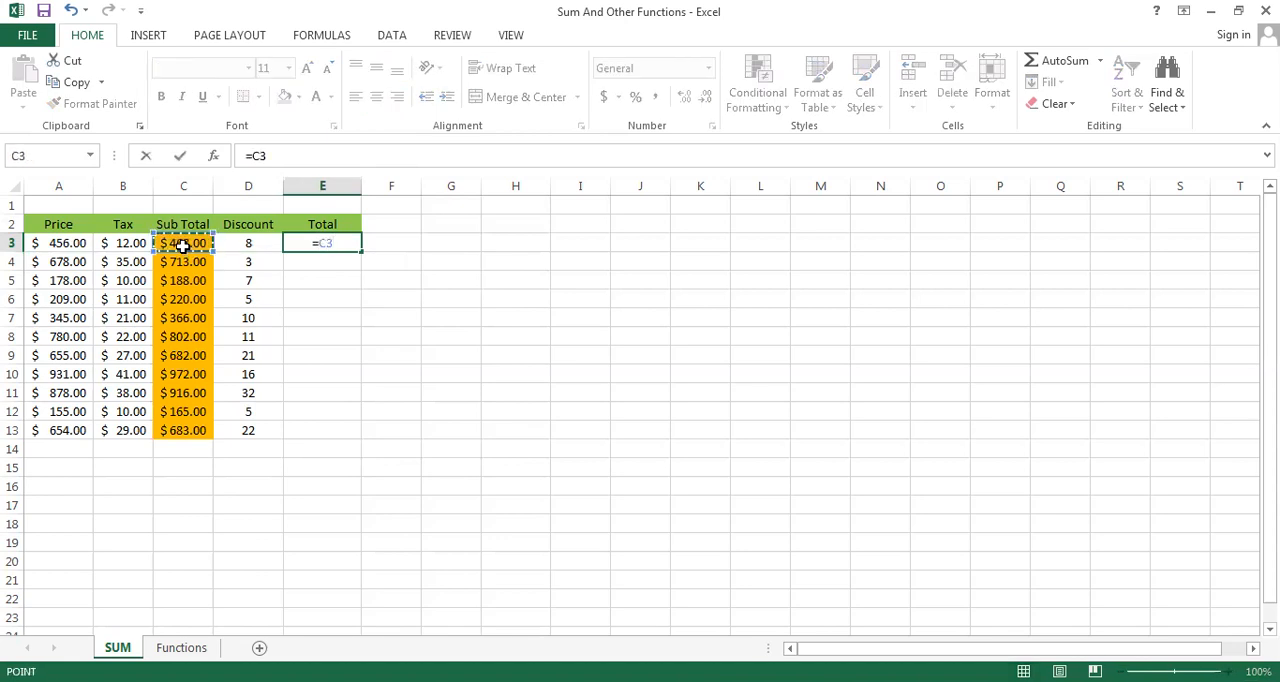
{"action": "type", "text": "-"}
{"action": "left_click", "coordinate": [233, 244]}
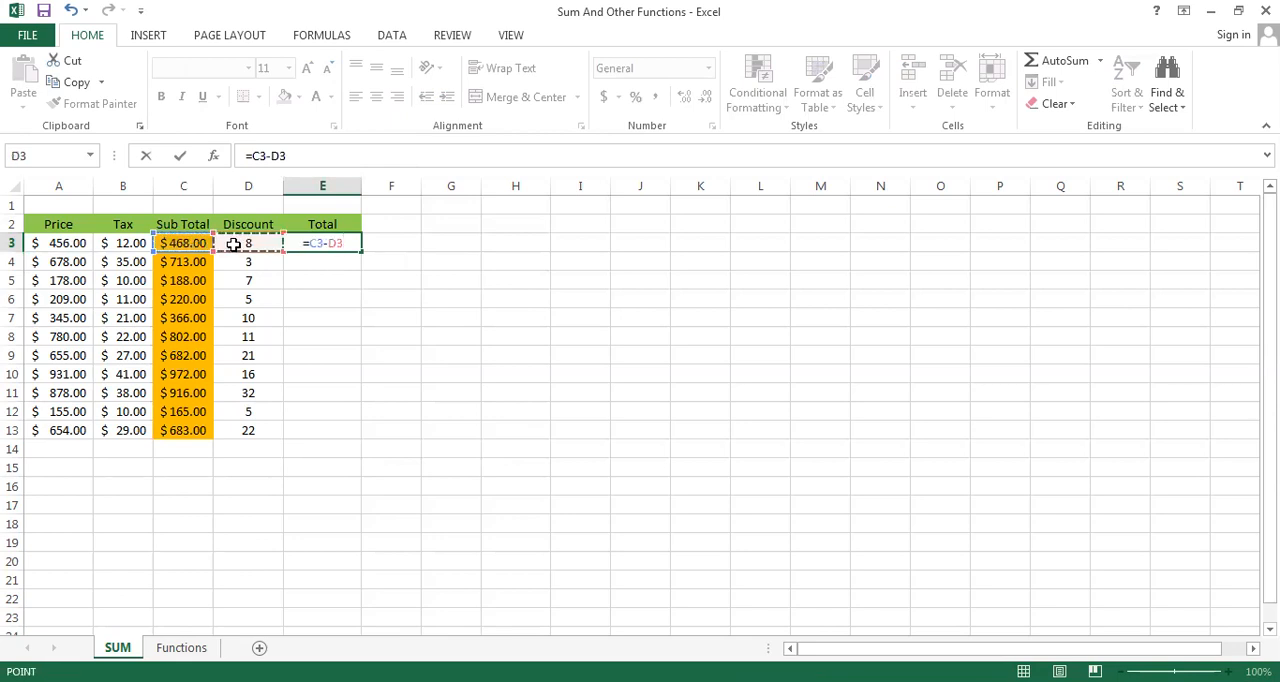
{"action": "key", "text": "Return"}
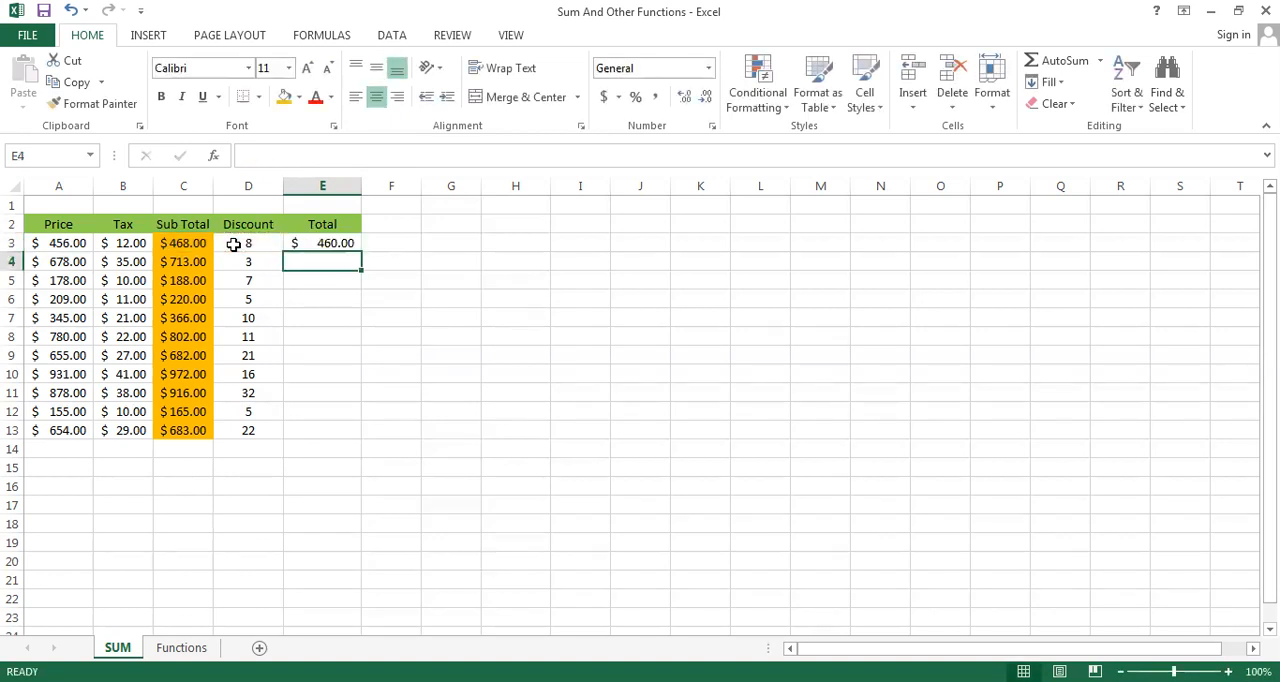
{"action": "key", "text": "Up"}
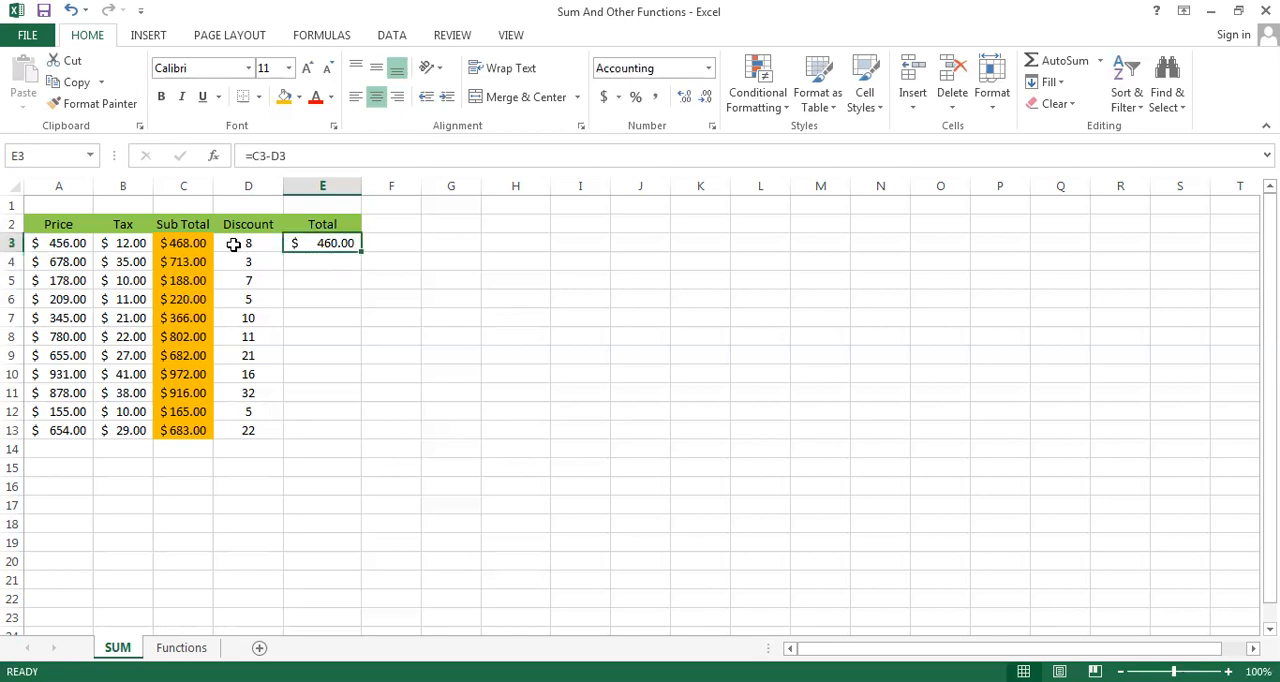
{"action": "left_click_drag", "start_coordinate": [360, 254], "coordinate": [362, 441]}
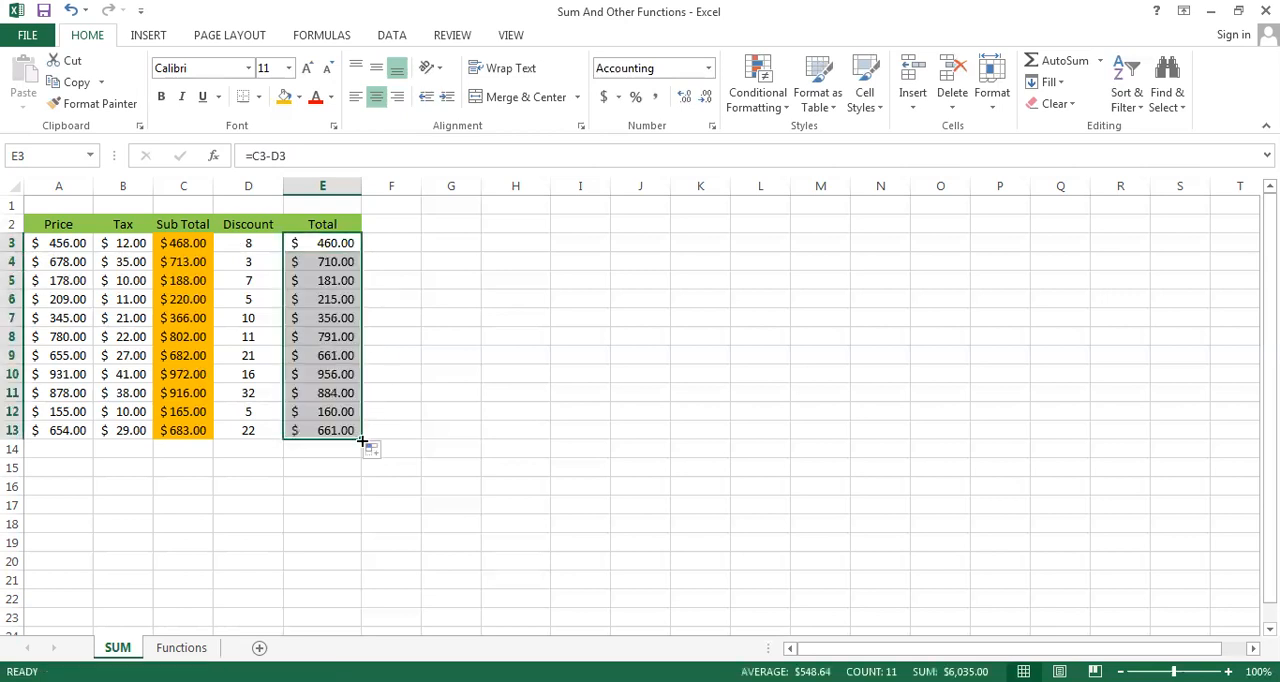
Apply the dollar Accounting number format to the Discount values in D3:D13
{"action": "left_click", "coordinate": [243, 243]}
{"action": "key", "text": "shift+Down"}
{"action": "key", "text": "shift+Down"}
{"action": "key", "text": "shift+Down"}
{"action": "key", "text": "shift+Down"}
{"action": "key", "text": "shift+Down"}
{"action": "key", "text": "shift+Down"}
{"action": "key", "text": "shift+Down"}
{"action": "key", "text": "shift+Down"}
{"action": "key", "text": "shift+Down"}
{"action": "key", "text": "shift+Down"}
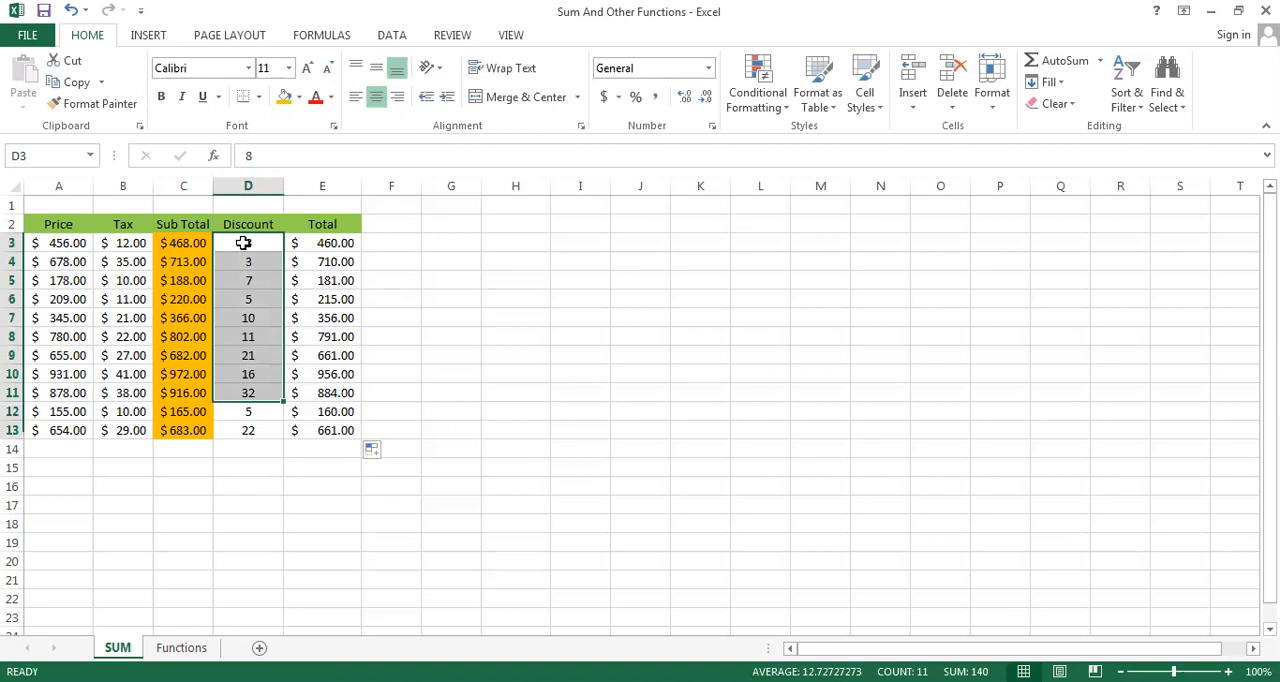
{"action": "left_click", "coordinate": [603, 97]}
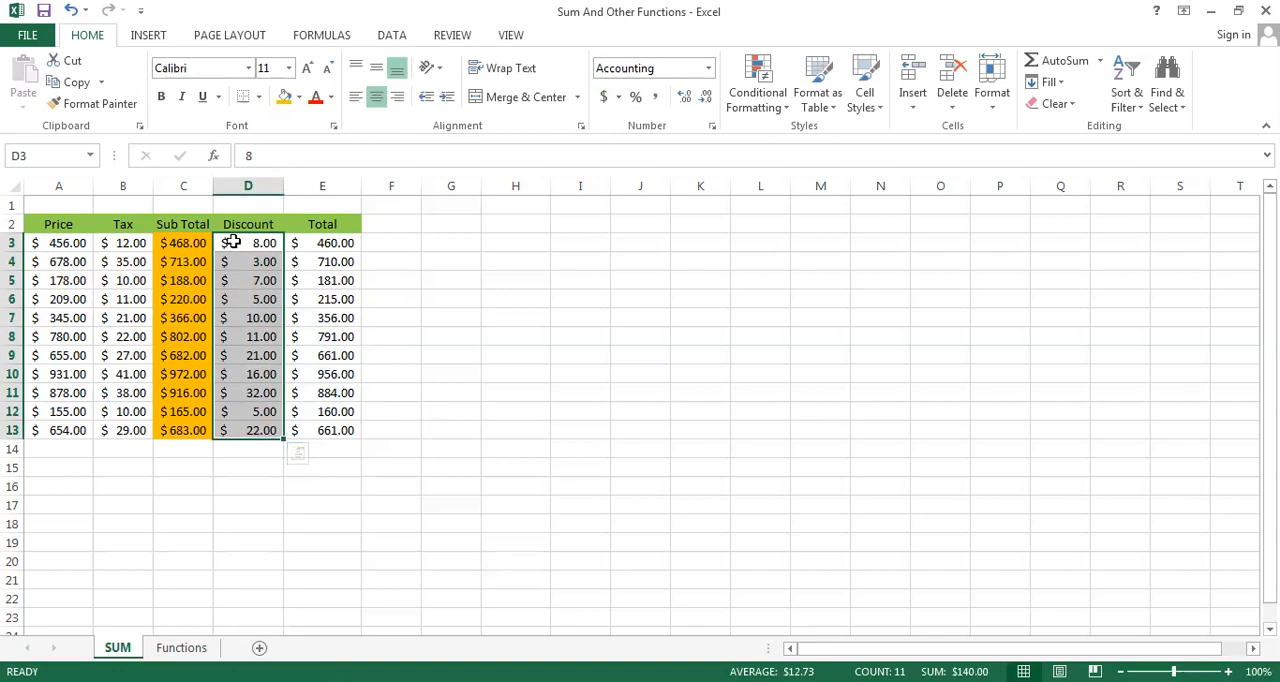
Switch the Discount values in D3:D13 to the General format and back to the dollar Accounting format
{"action": "left_click", "coordinate": [707, 70]}
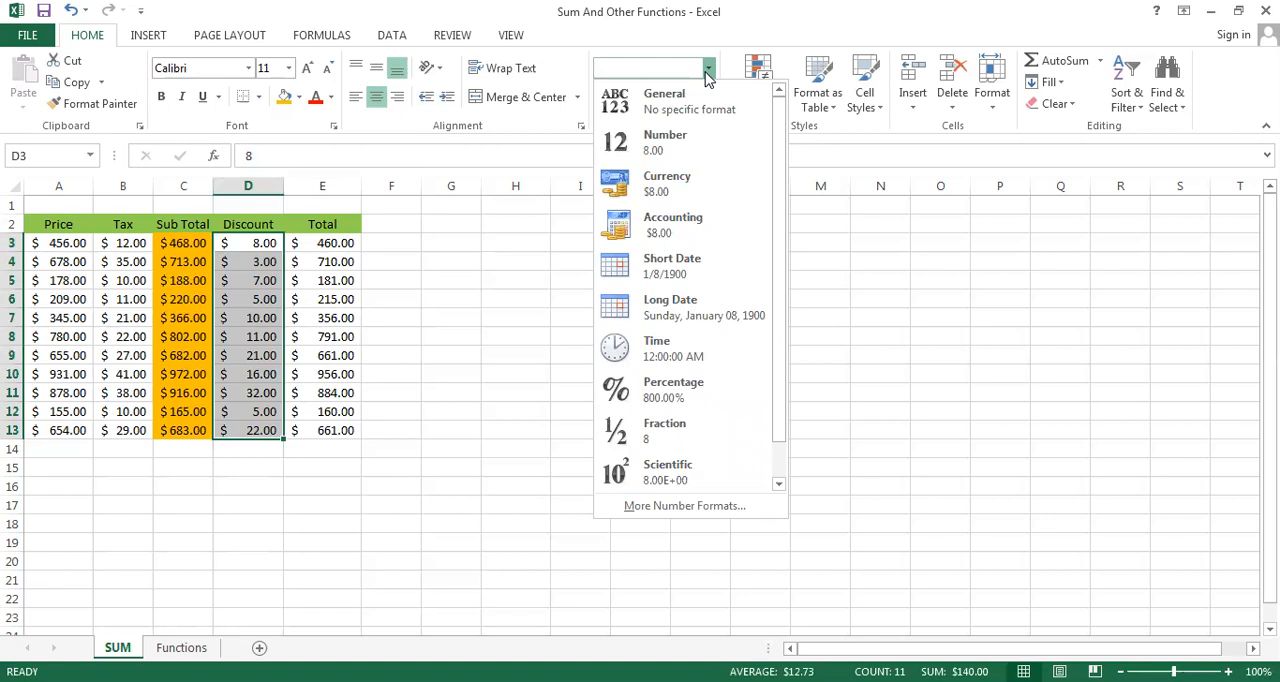
{"action": "left_click", "coordinate": [681, 117]}
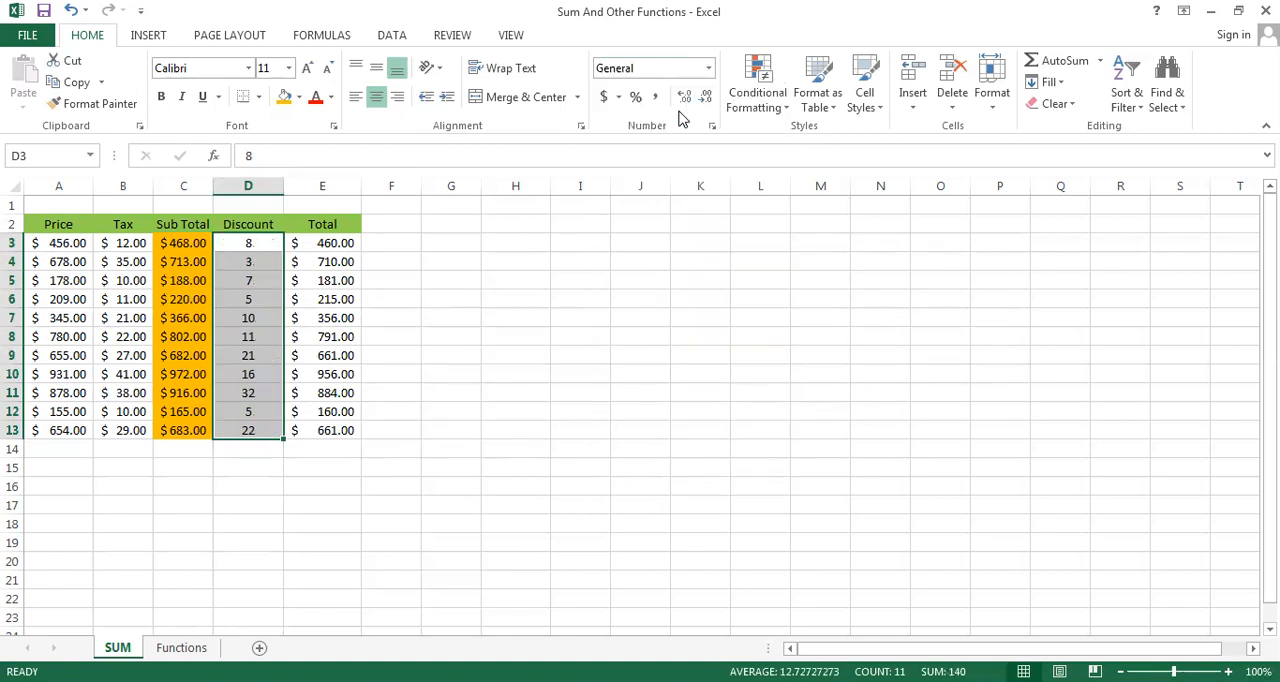
{"action": "left_click", "coordinate": [604, 97]}
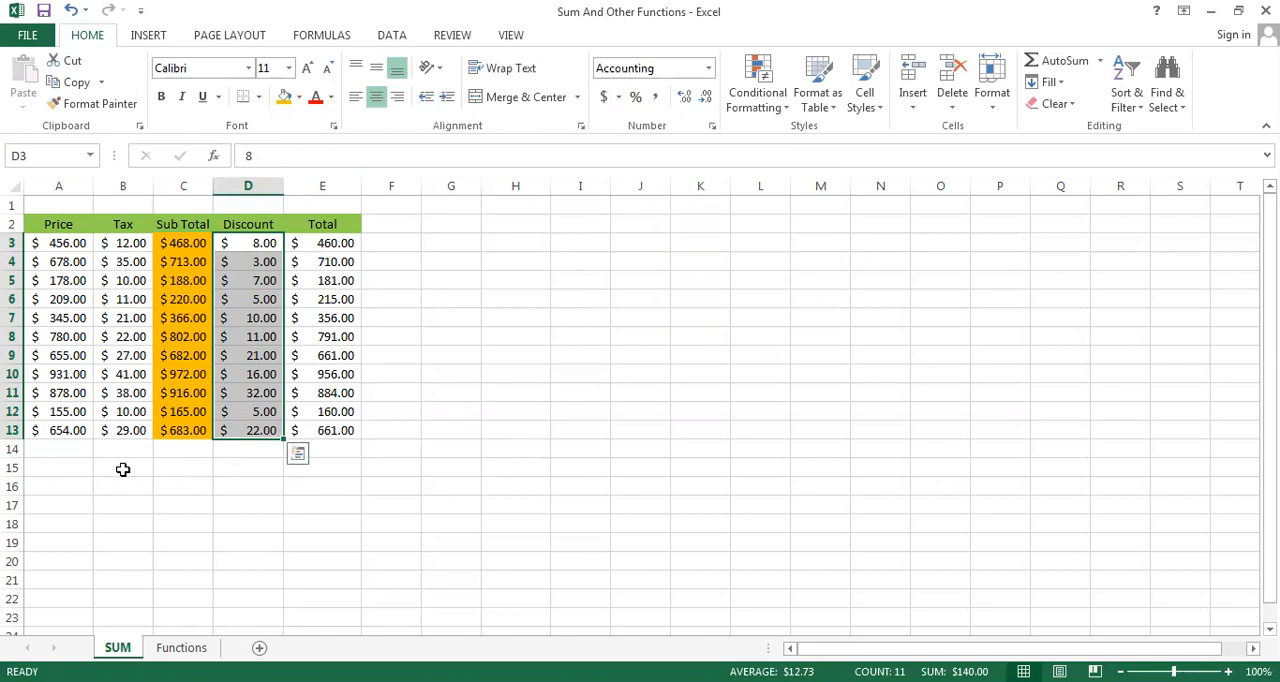
{"action": "left_click", "coordinate": [55, 448]}
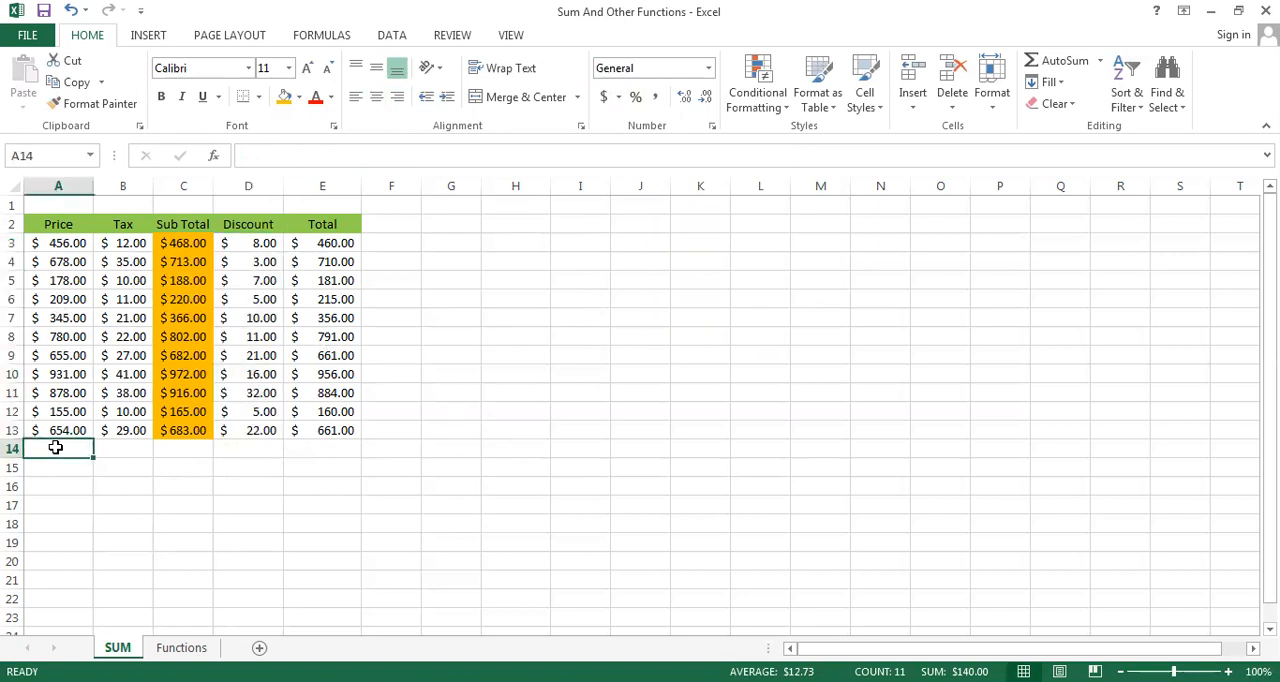
Fill the Total values in E3:E13 with the standard green color
{"action": "left_click", "coordinate": [327, 246]}
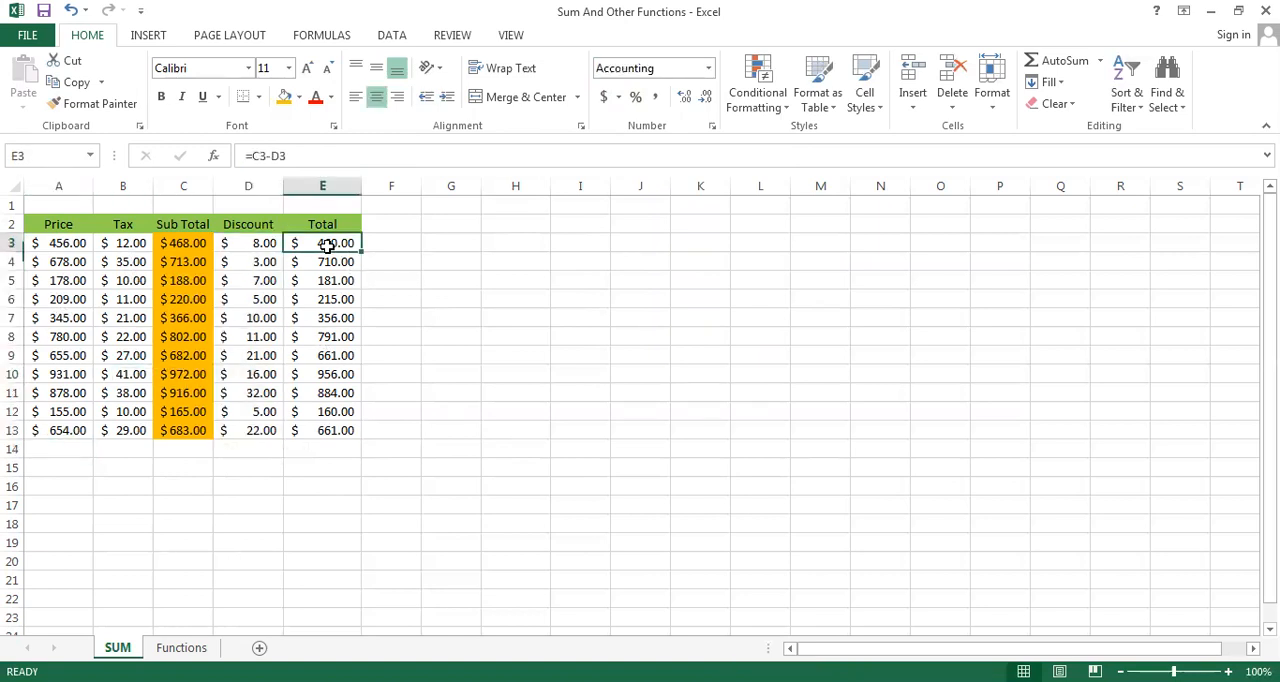
{"action": "key", "text": "shift+Down"}
{"action": "key", "text": "shift+Down"}
{"action": "key", "text": "shift+Down"}
{"action": "key", "text": "shift+Down"}
{"action": "key", "text": "shift+Down"}
{"action": "key", "text": "shift+Down"}
{"action": "key", "text": "shift+Down"}
{"action": "key", "text": "shift+Down"}
{"action": "key", "text": "shift+Down"}
{"action": "key", "text": "shift+Down"}
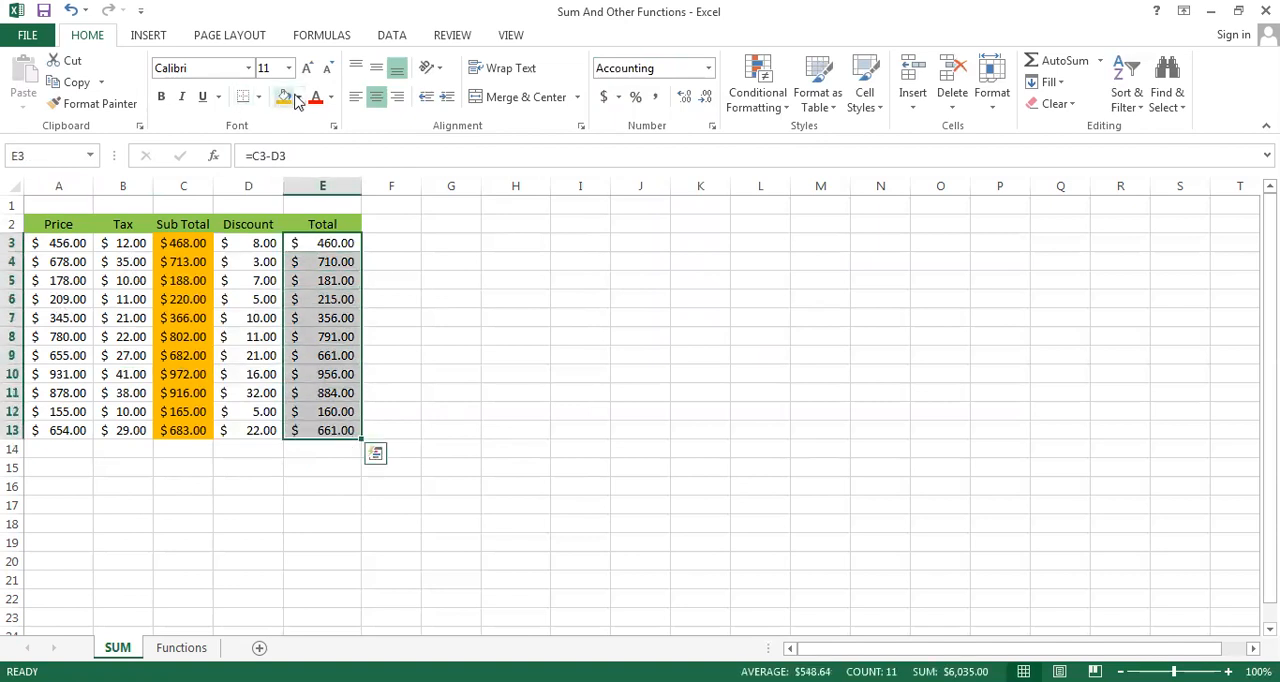
{"action": "left_click", "coordinate": [300, 100]}
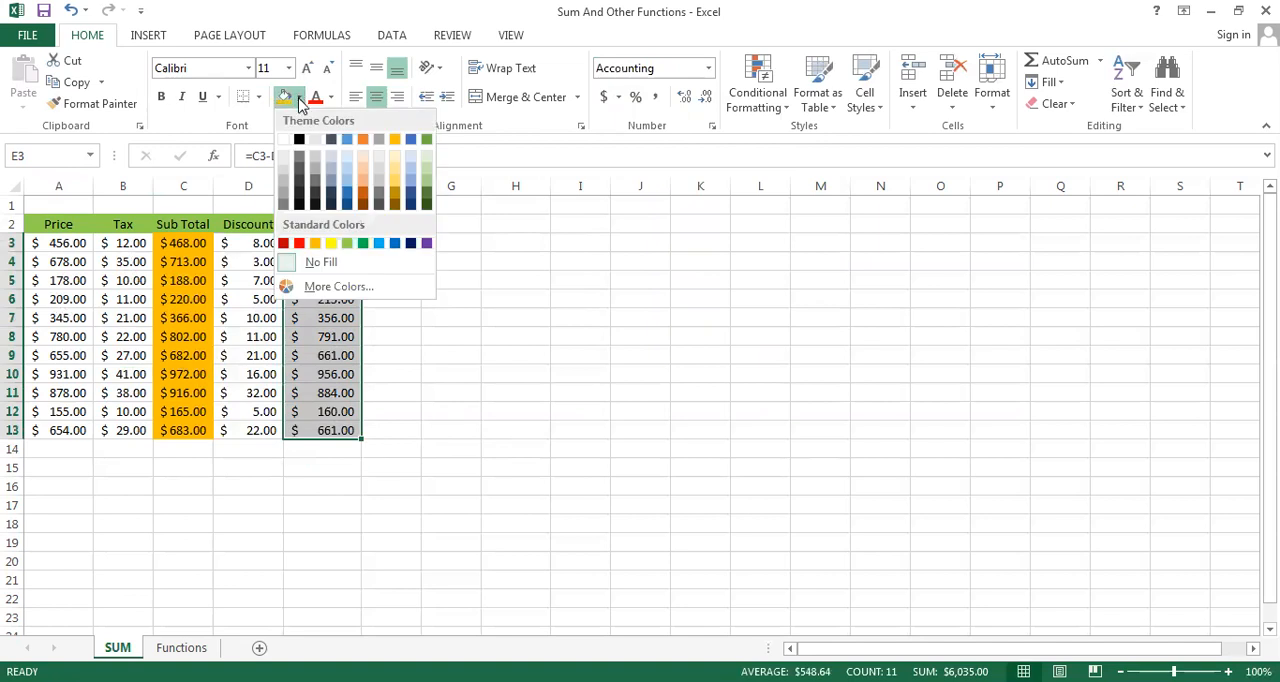
{"action": "left_click", "coordinate": [366, 249]}
{"action": "left_click", "coordinate": [151, 485]}
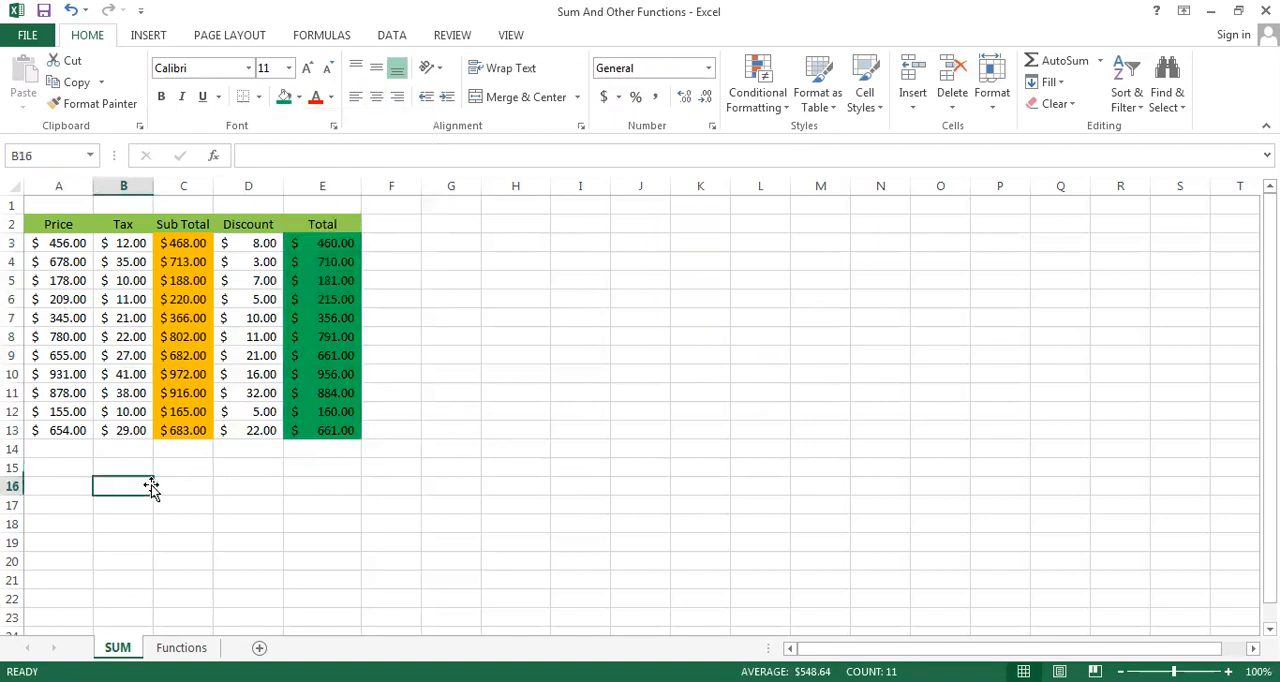
Add up the Price column in A14 with a SUM formula over A3:A13
{"action": "left_click", "coordinate": [55, 449]}
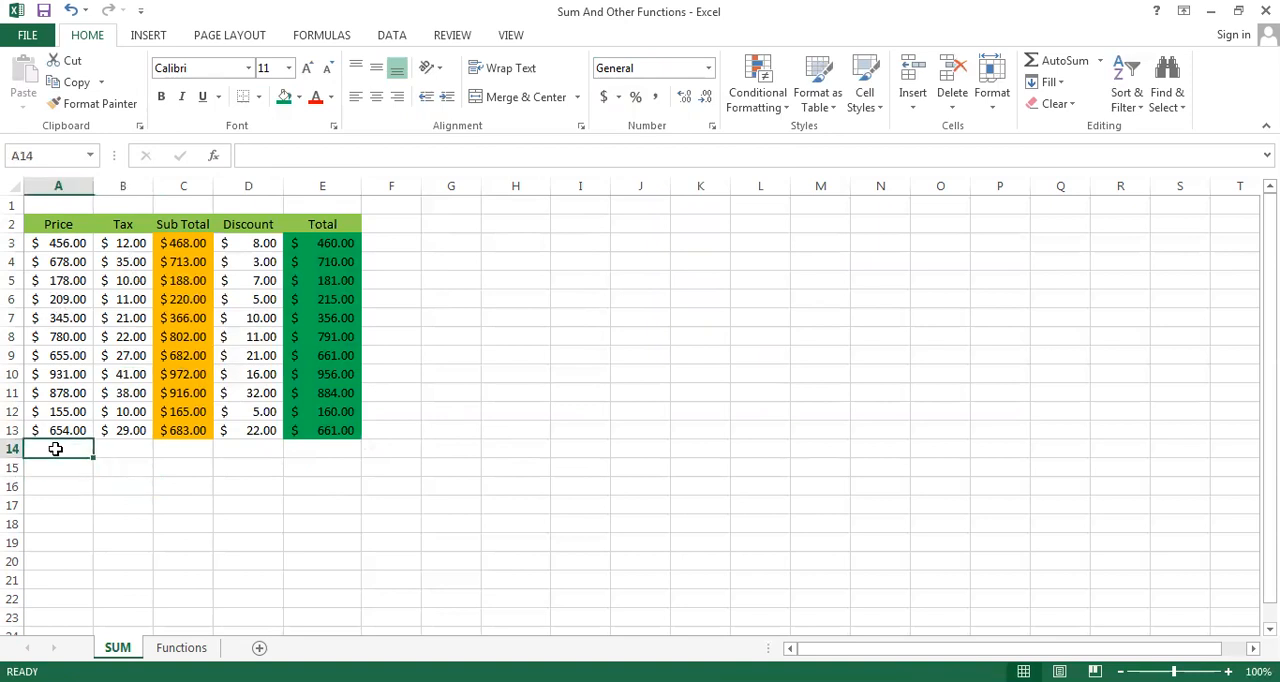
{"action": "type", "text": "="}
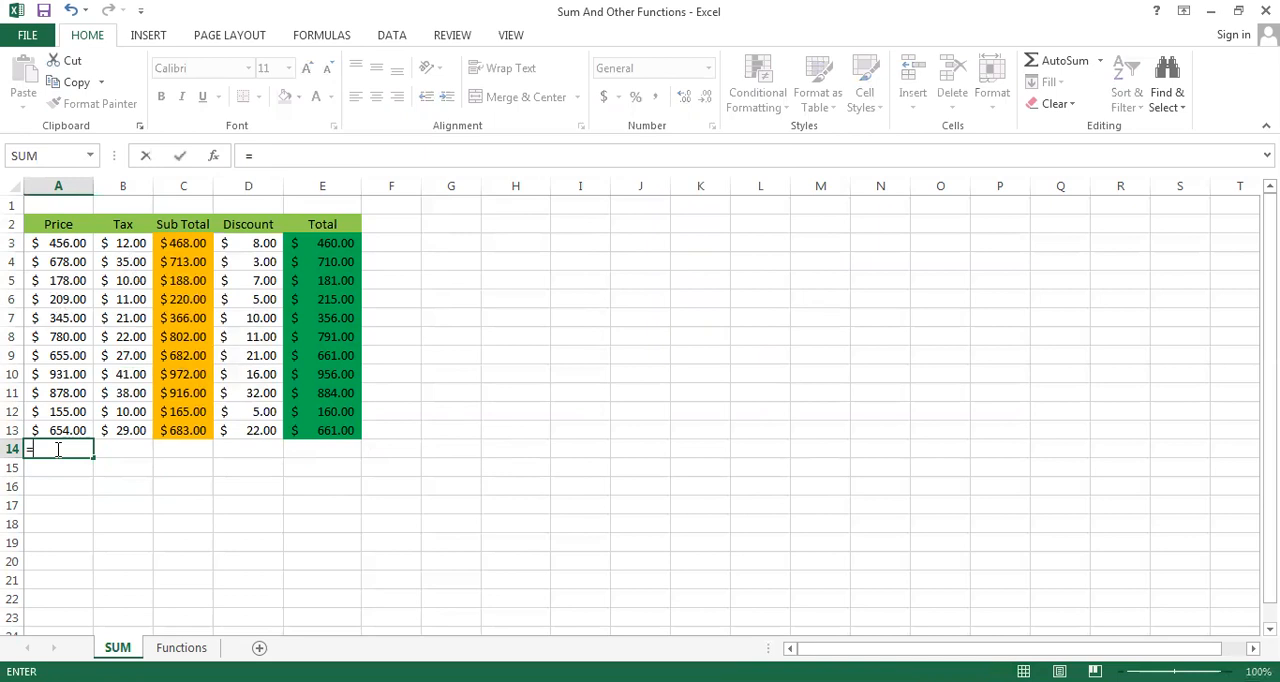
{"action": "type", "text": "SUM"}
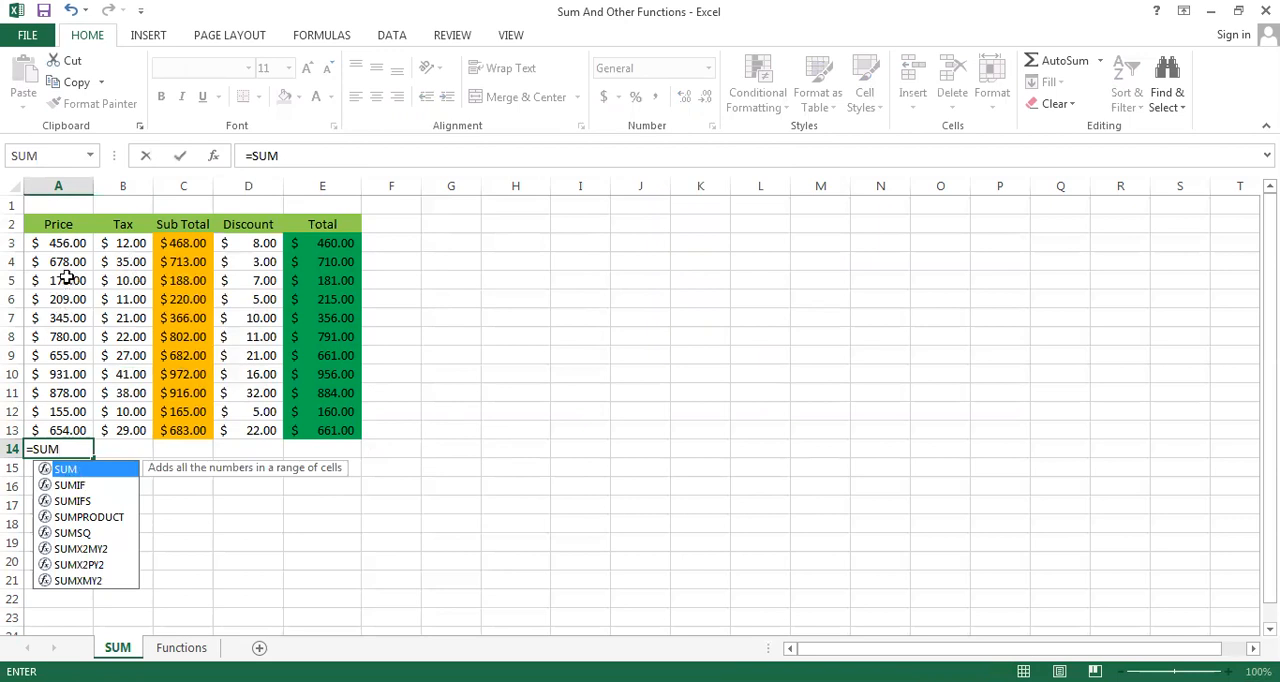
{"action": "type", "text": "("}
{"action": "left_click", "coordinate": [63, 245]}
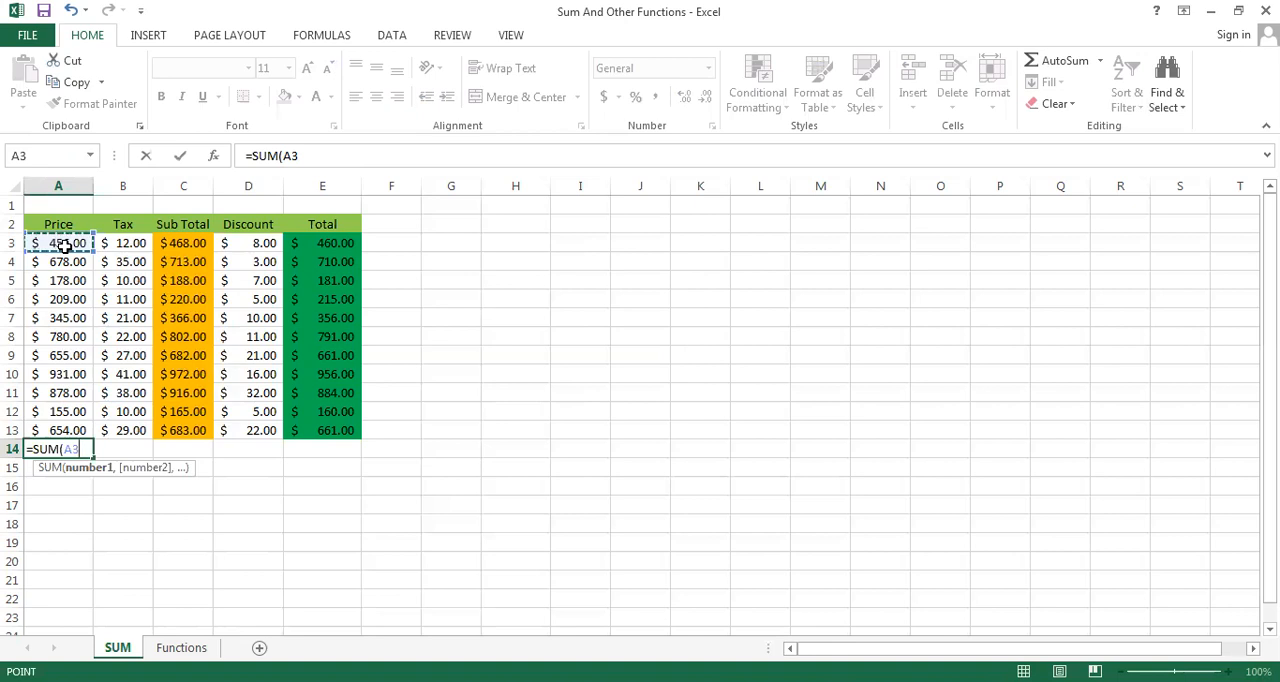
{"action": "key", "text": "ctrl+shift+Down"}
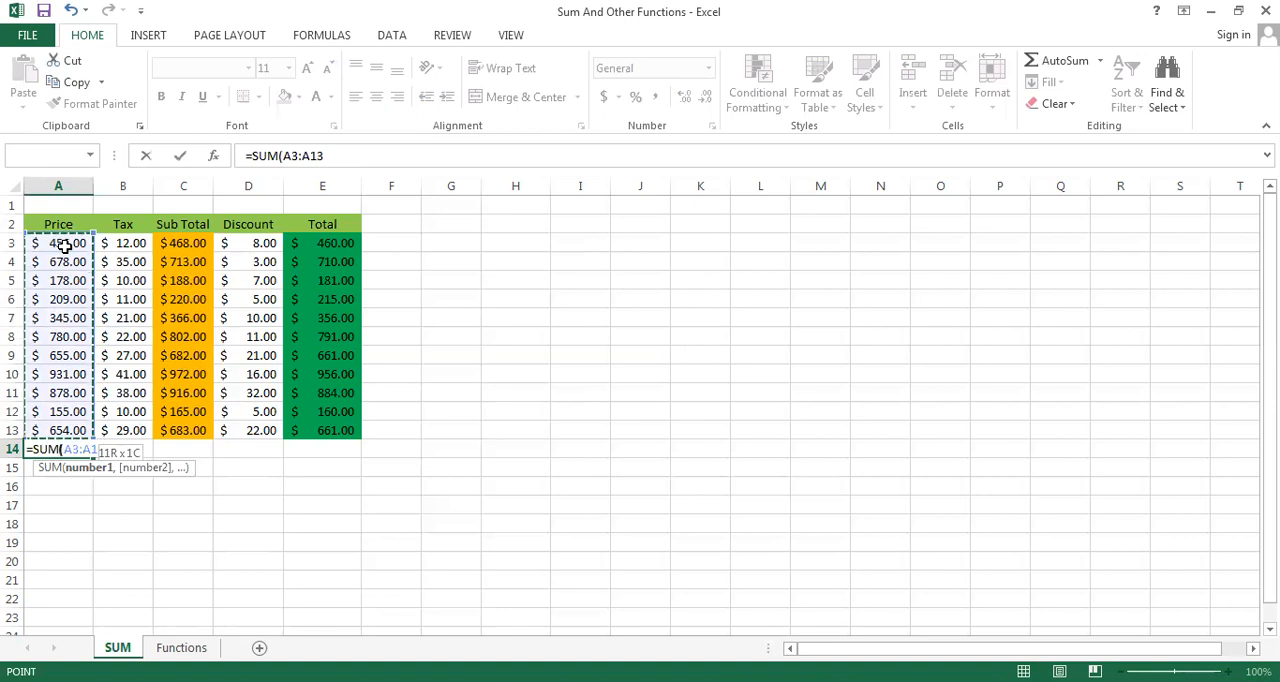
{"action": "key", "text": "Return"}
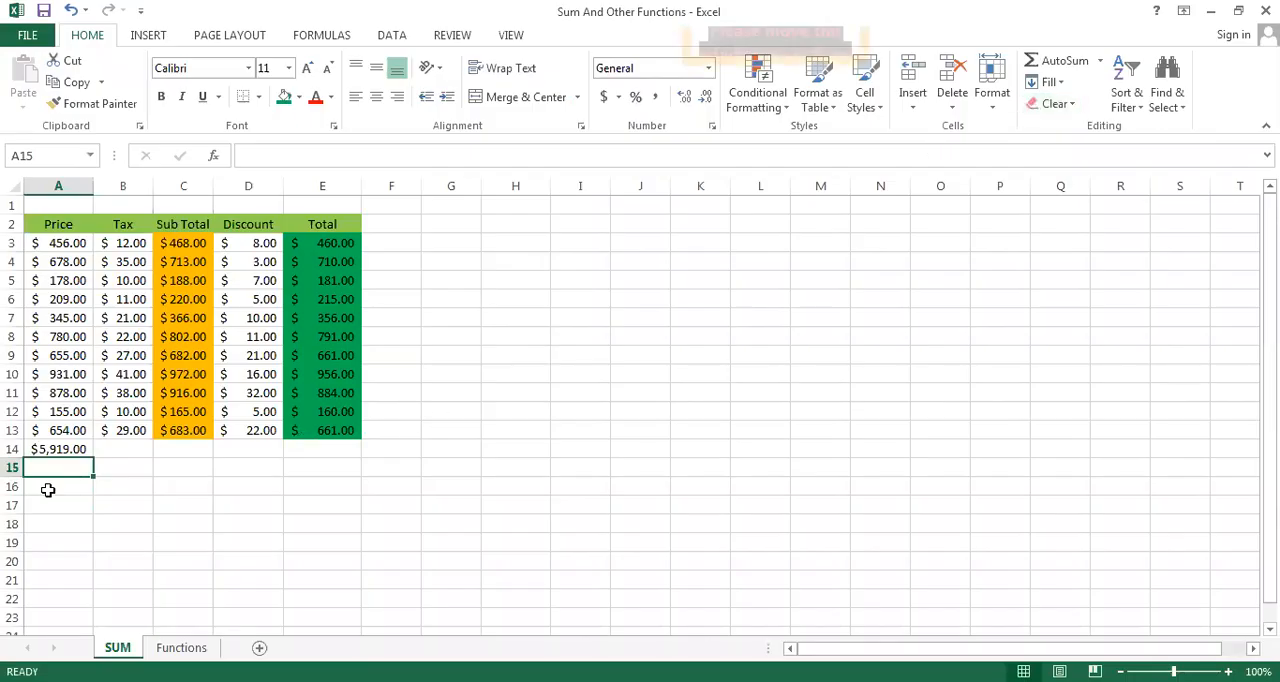
{"action": "left_click", "coordinate": [113, 449]}
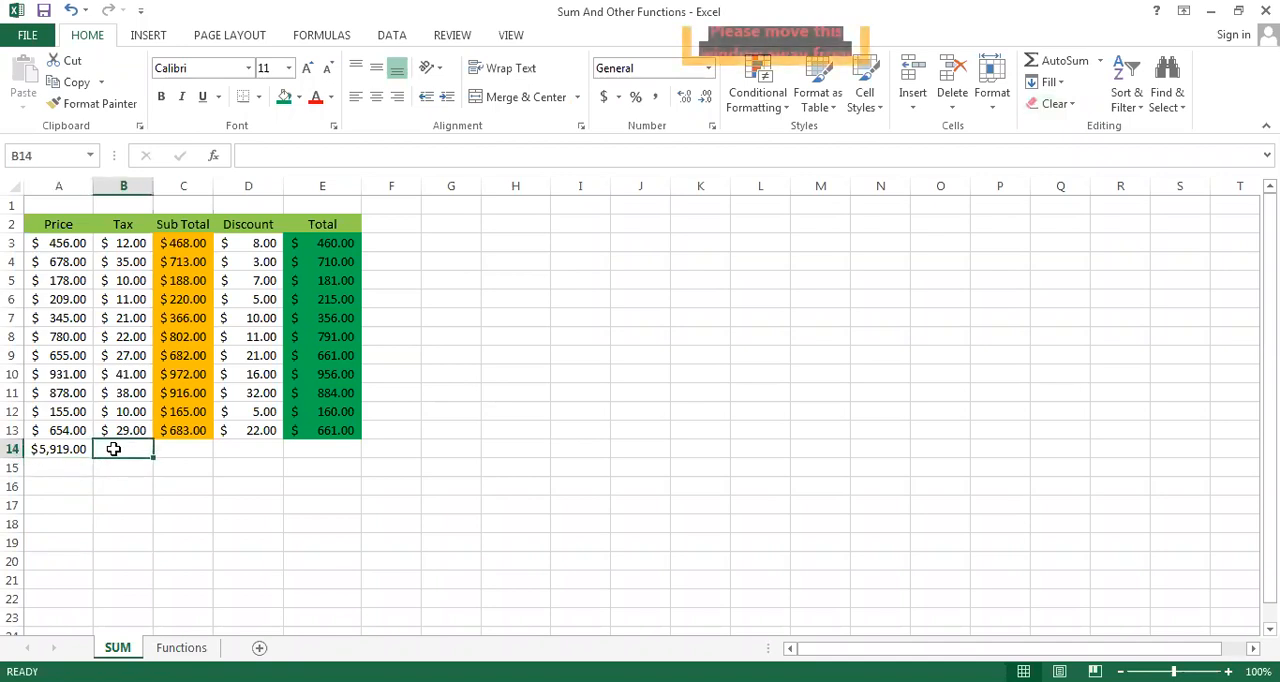
{"action": "type", "text": "="}
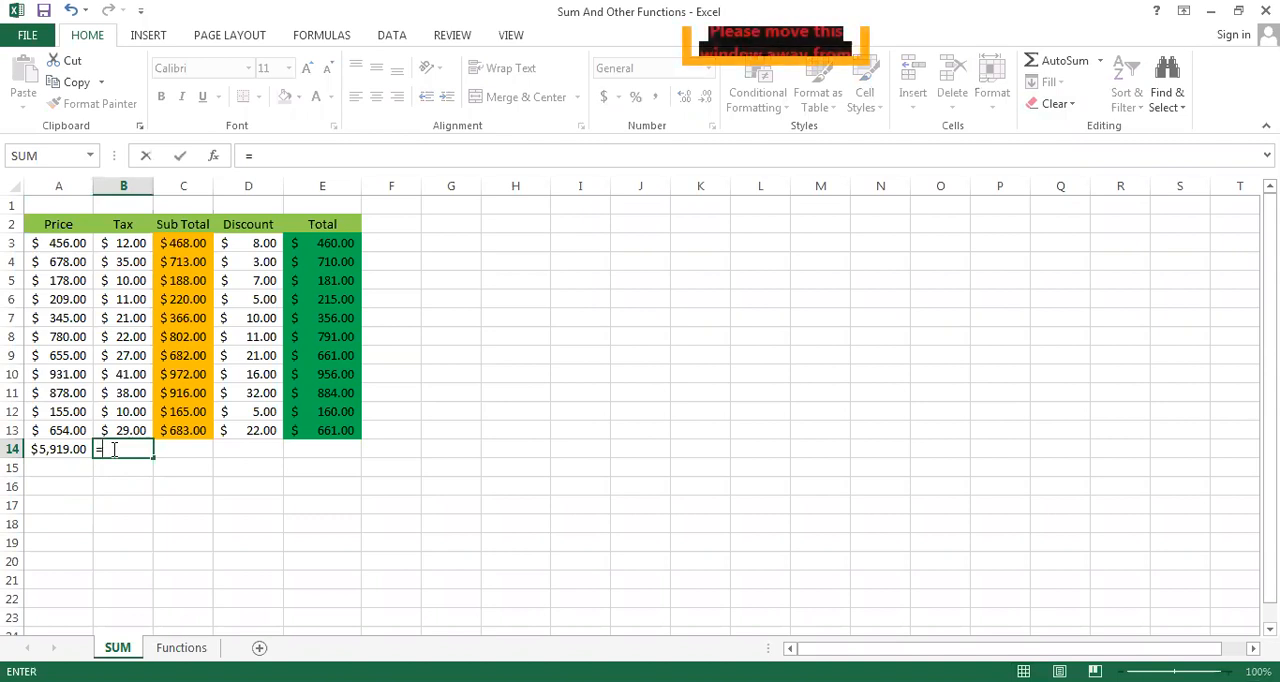
{"action": "type", "text": "SUM"}
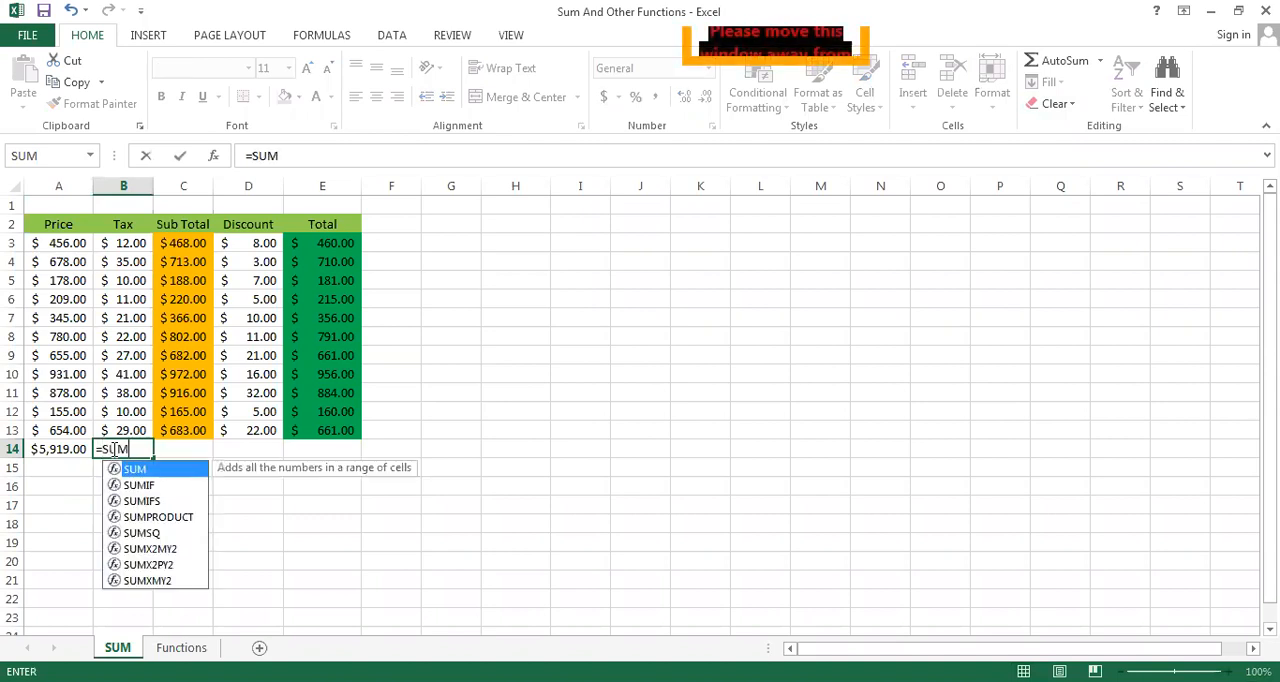
{"action": "left_click", "coordinate": [114, 248]}
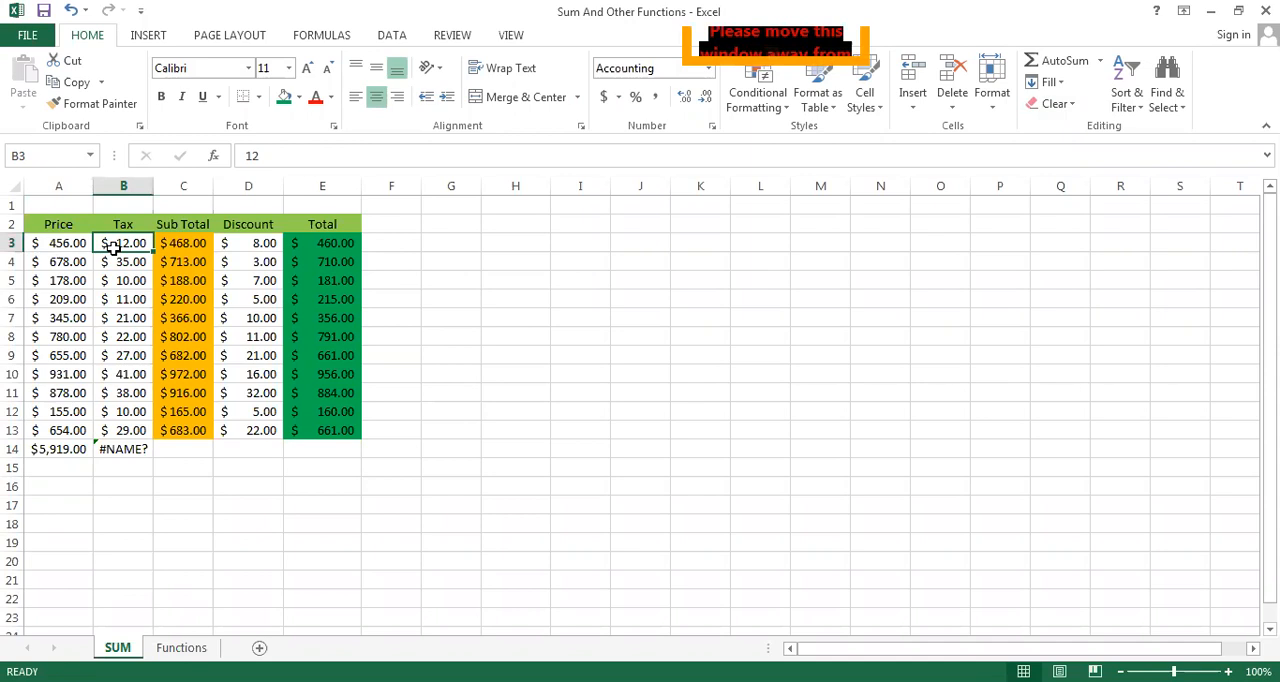
{"action": "left_click", "coordinate": [123, 449]}
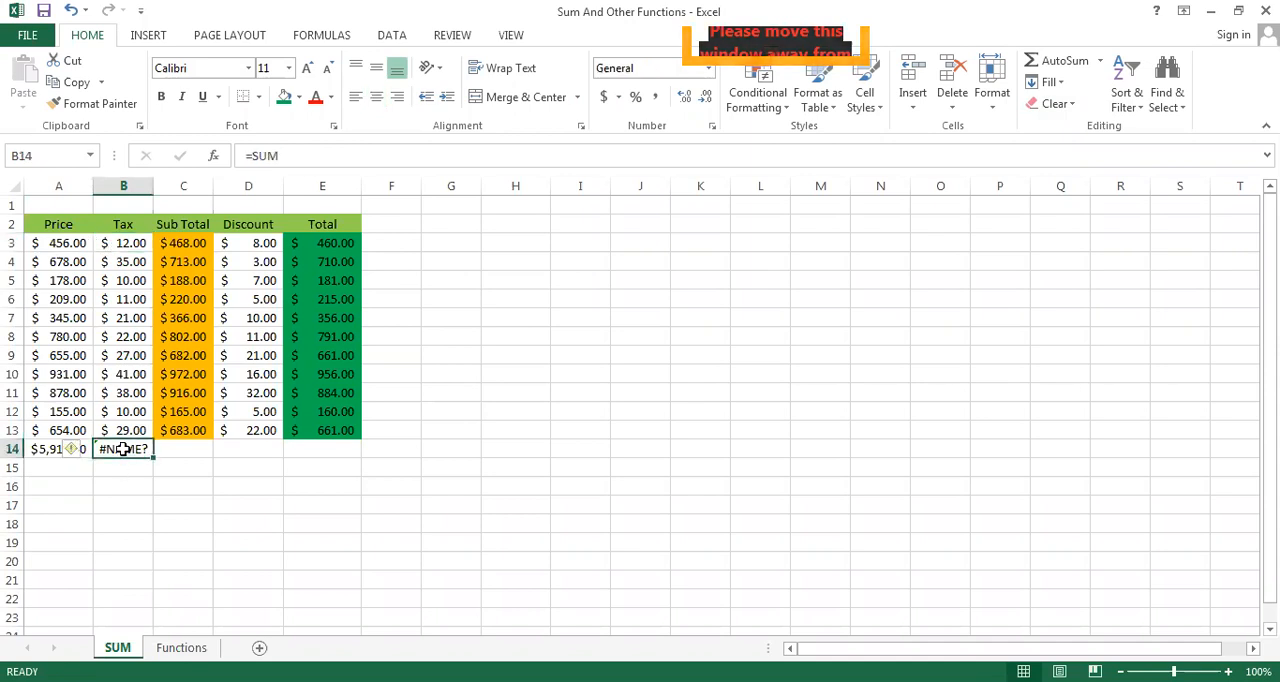
{"action": "key", "text": "Delete"}
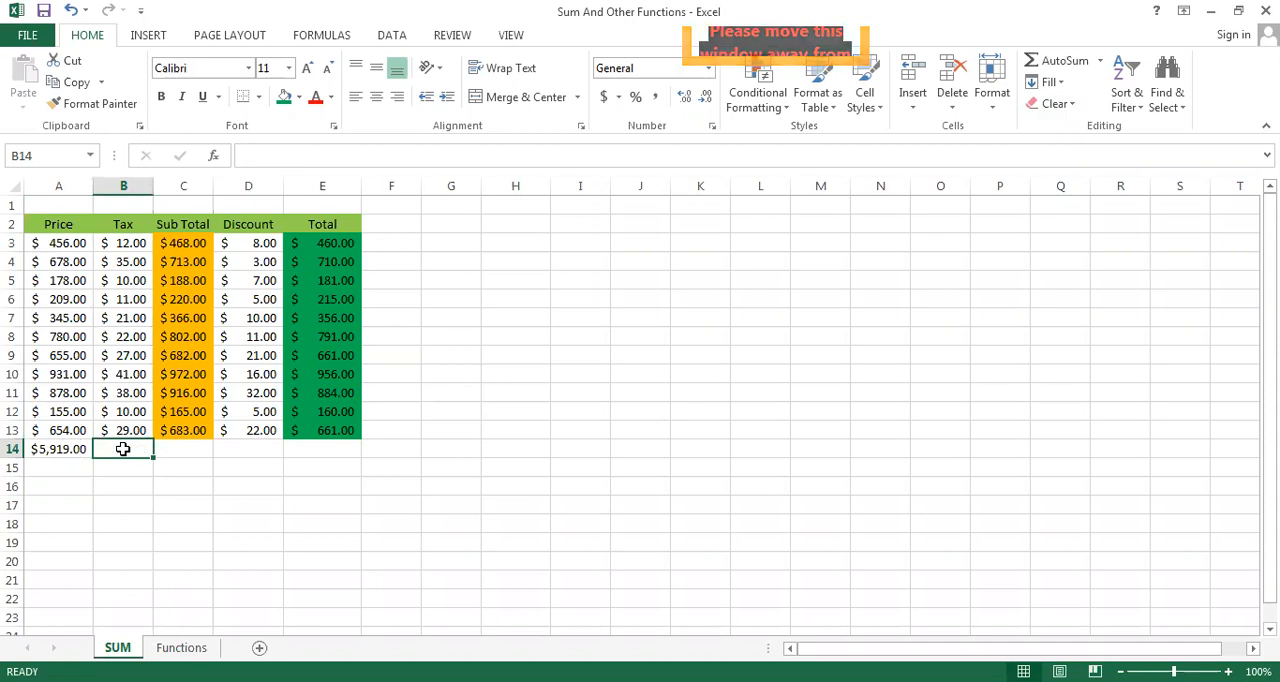
Add up the Tax column in B14 with a SUM formula over B3:B13
{"action": "type", "text": "="}
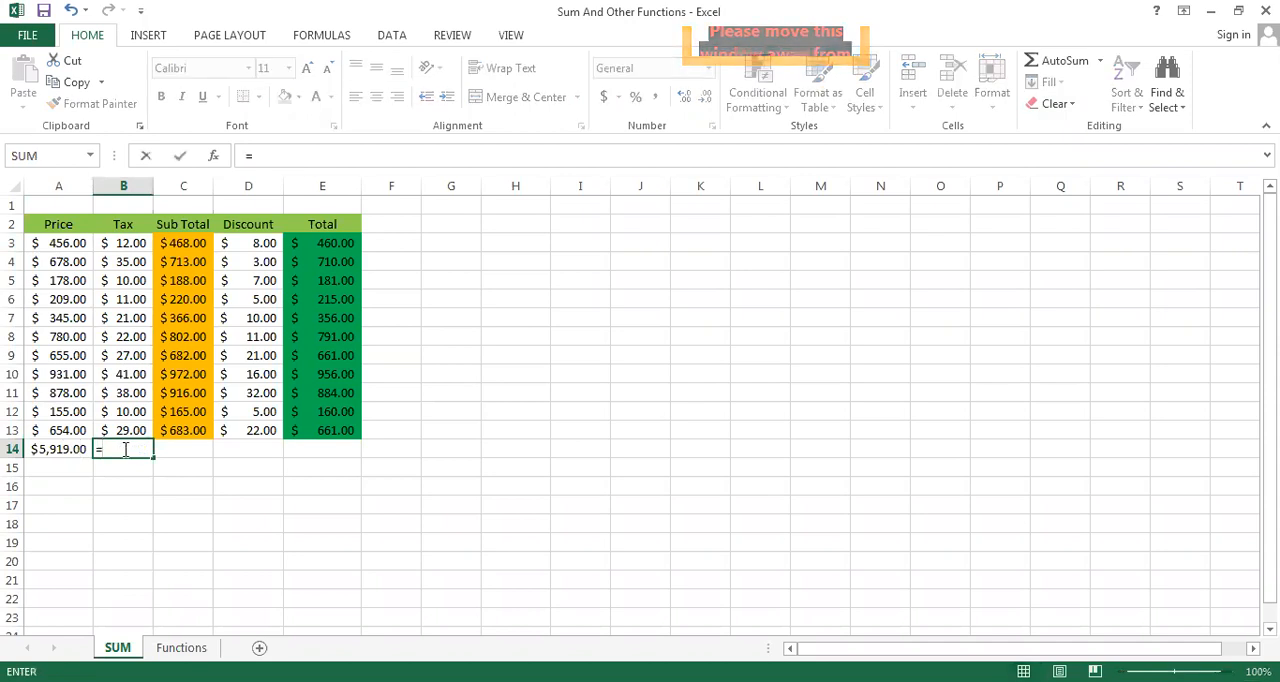
{"action": "type", "text": "SU"}
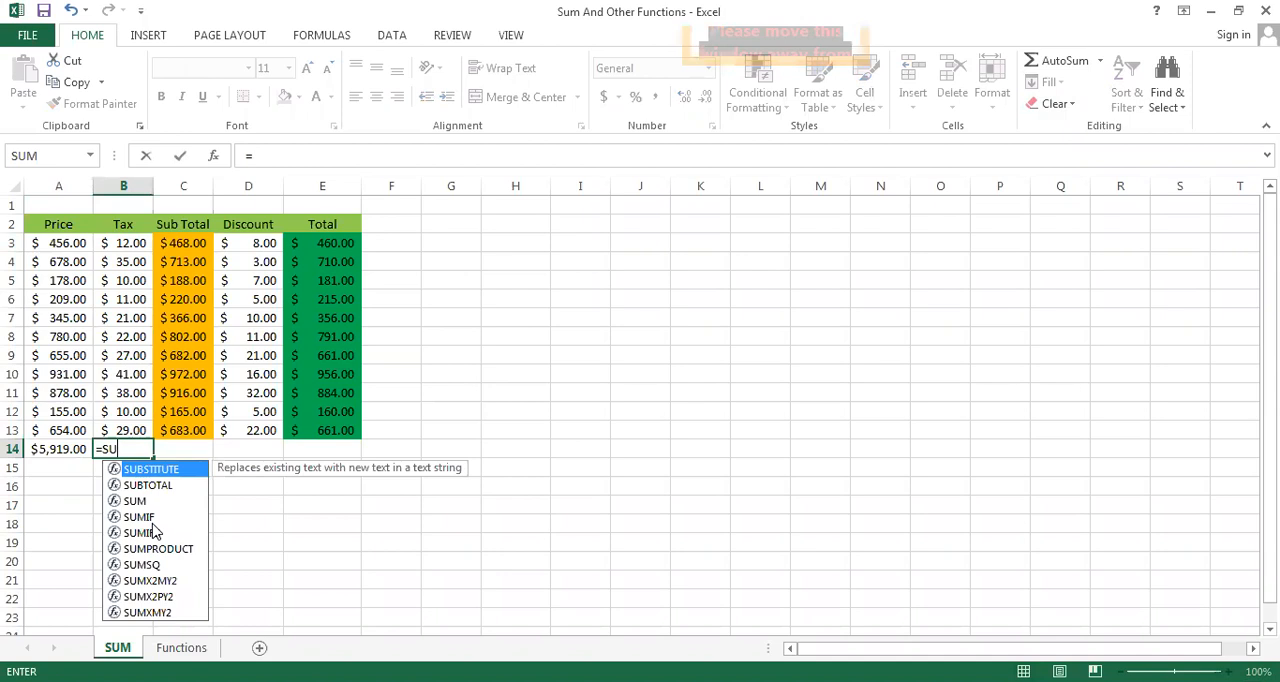
{"action": "double_click", "coordinate": [143, 499]}
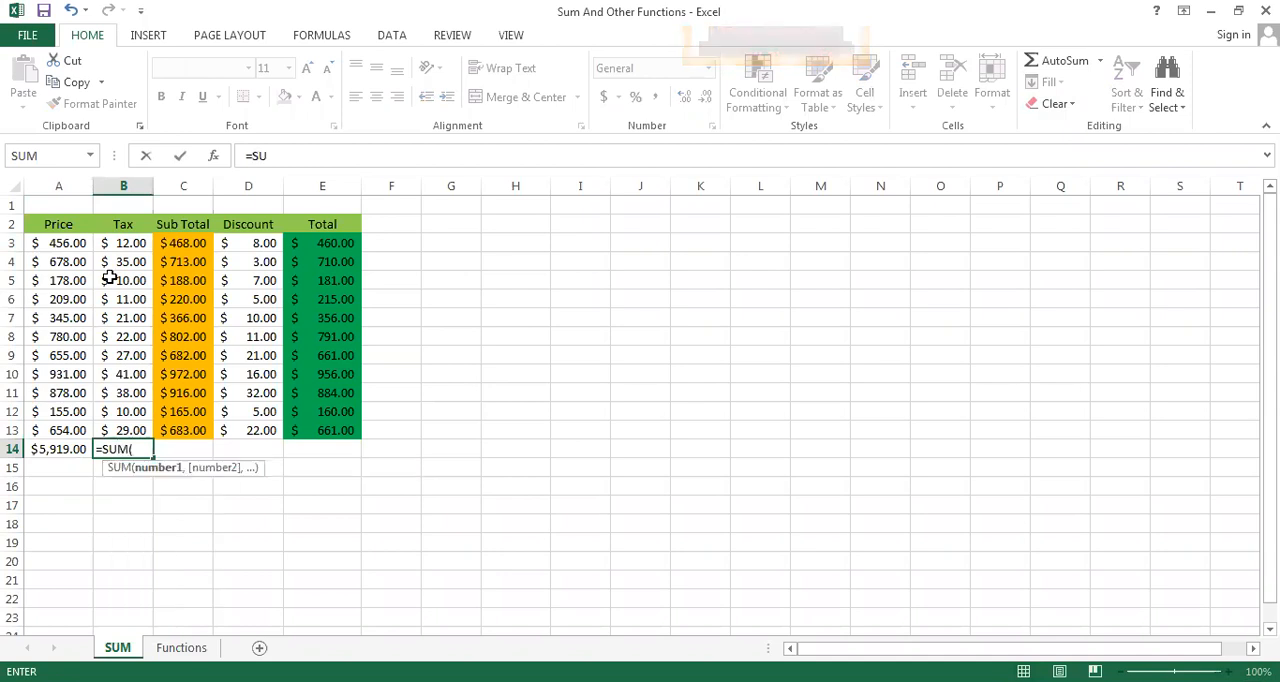
{"action": "left_click", "coordinate": [123, 243]}
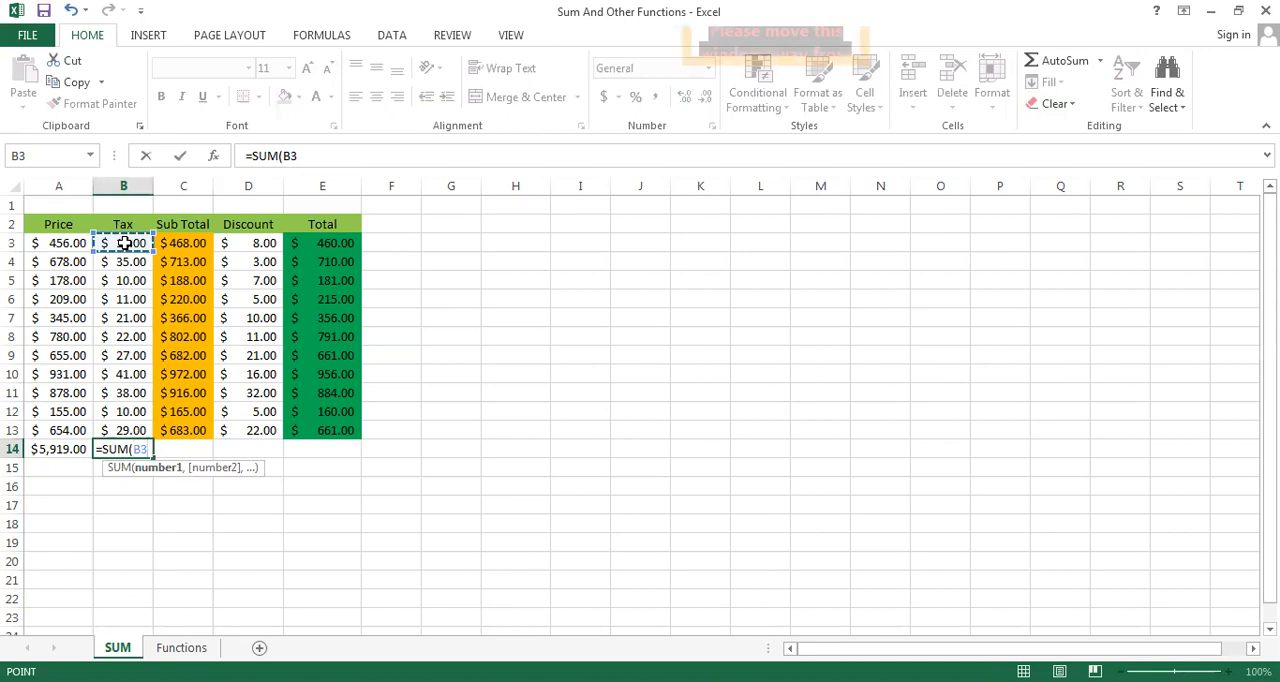
{"action": "left_click_drag", "start_coordinate": [123, 243], "coordinate": [125, 413]}
{"action": "key", "text": "shift+Down"}
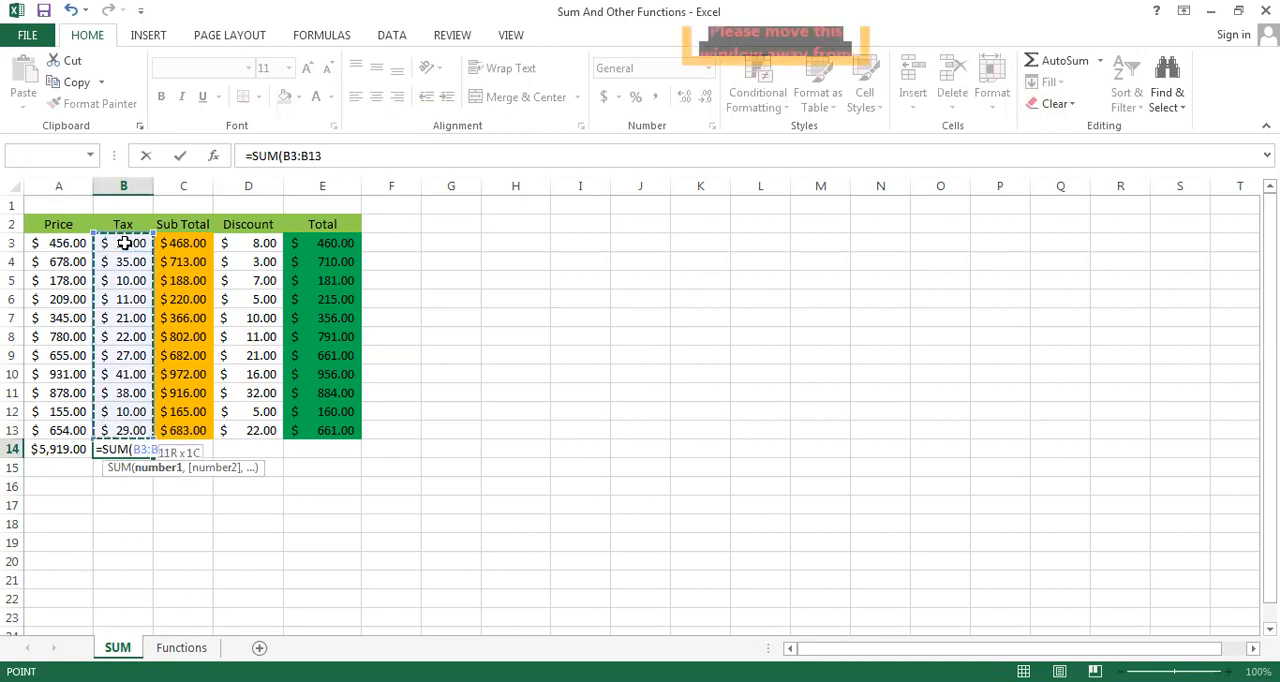
{"action": "key", "text": "Return"}
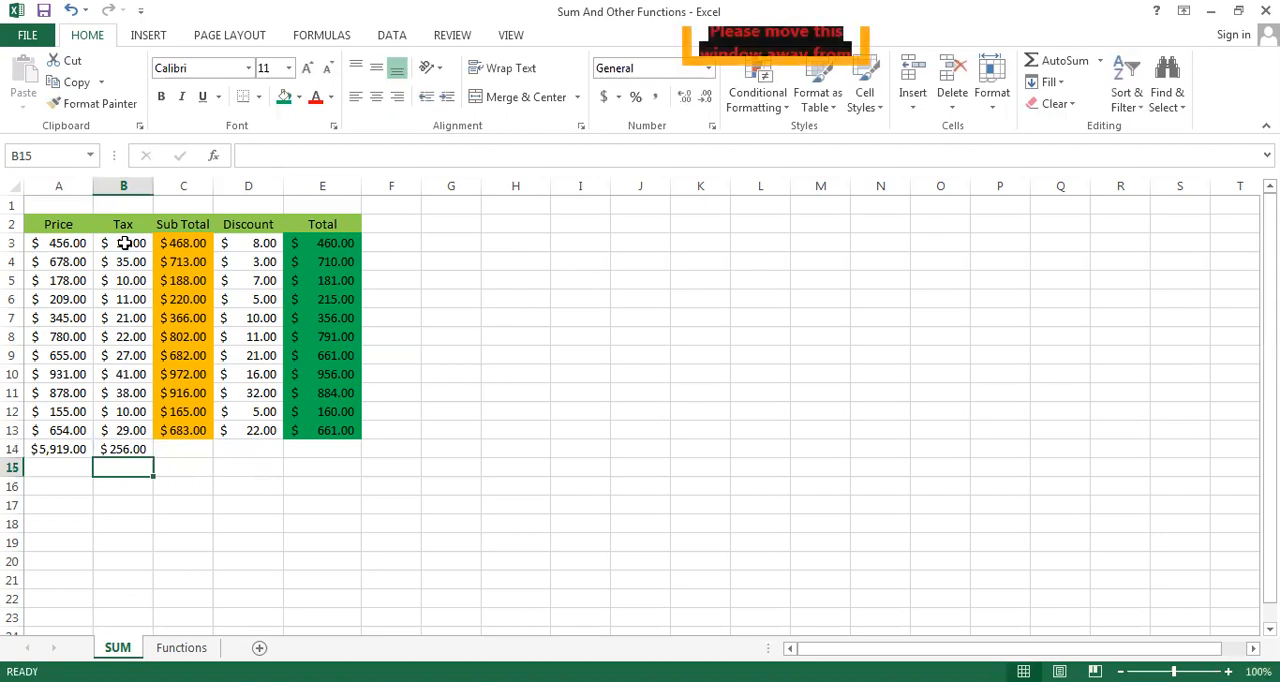
Fill the Price and Tax sums in A14:B14 with the standard red color
{"action": "left_click", "coordinate": [47, 449]}
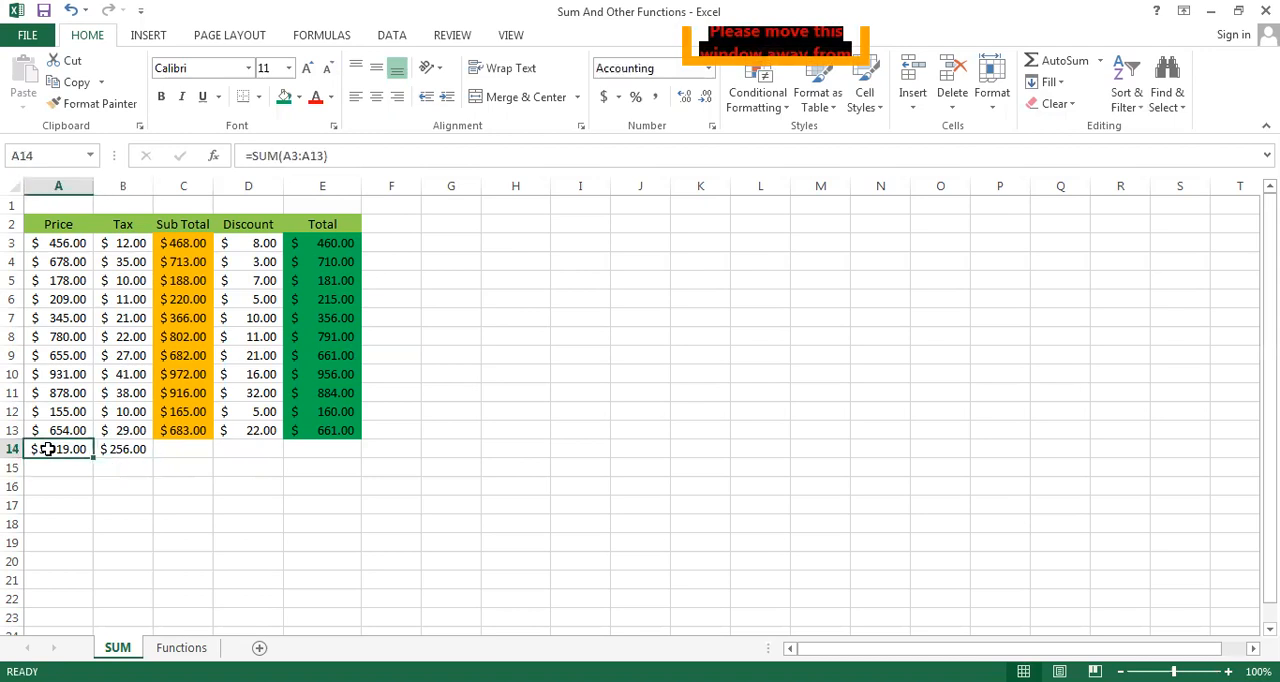
{"action": "key", "text": "shift+Right"}
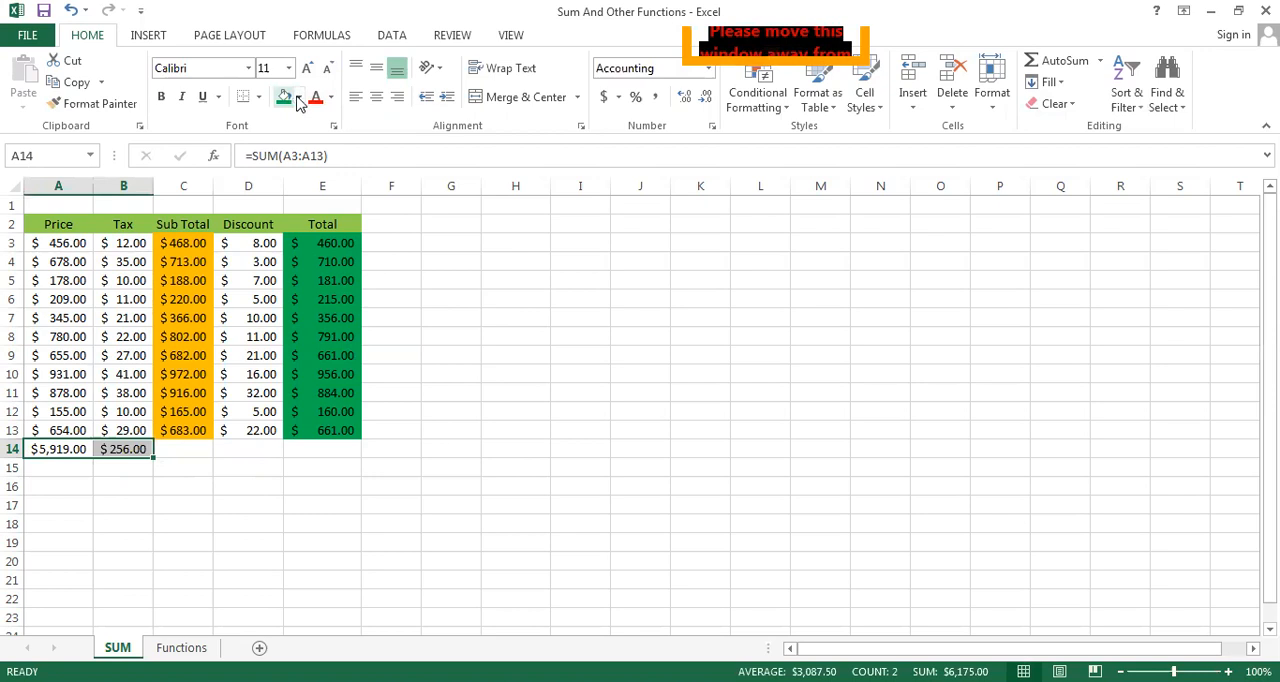
{"action": "left_click", "coordinate": [297, 101]}
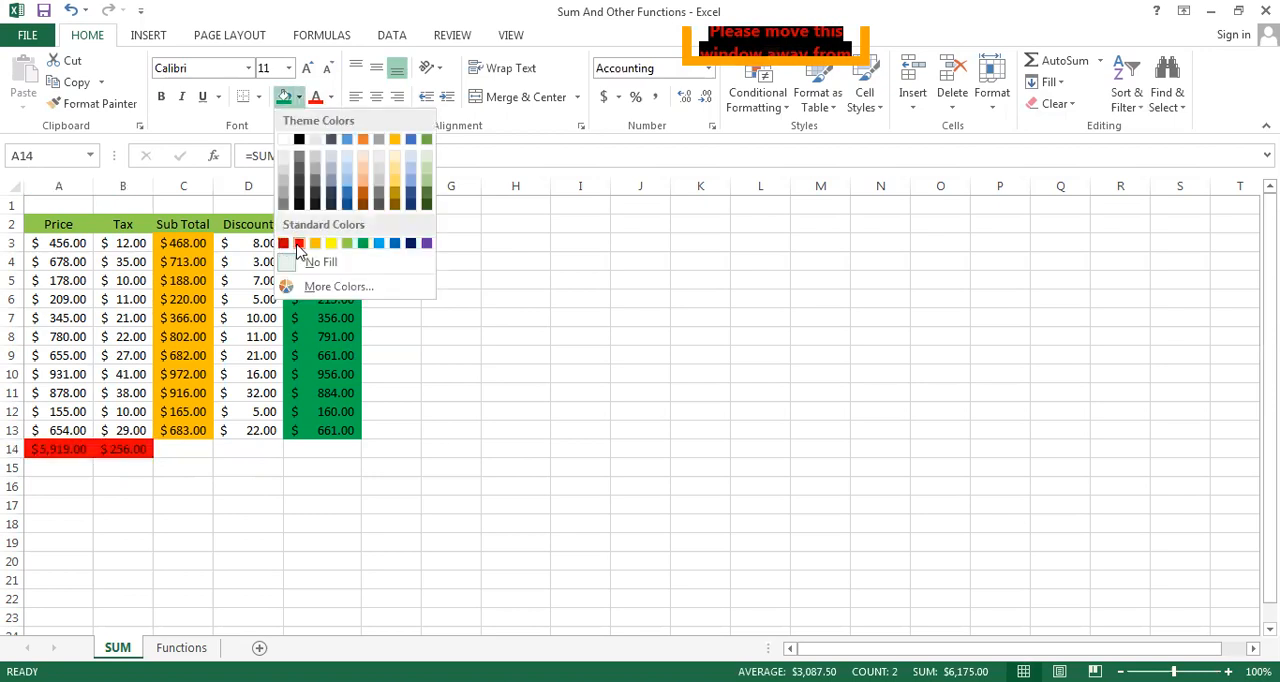
{"action": "left_click", "coordinate": [299, 243]}
{"action": "left_click", "coordinate": [240, 517]}
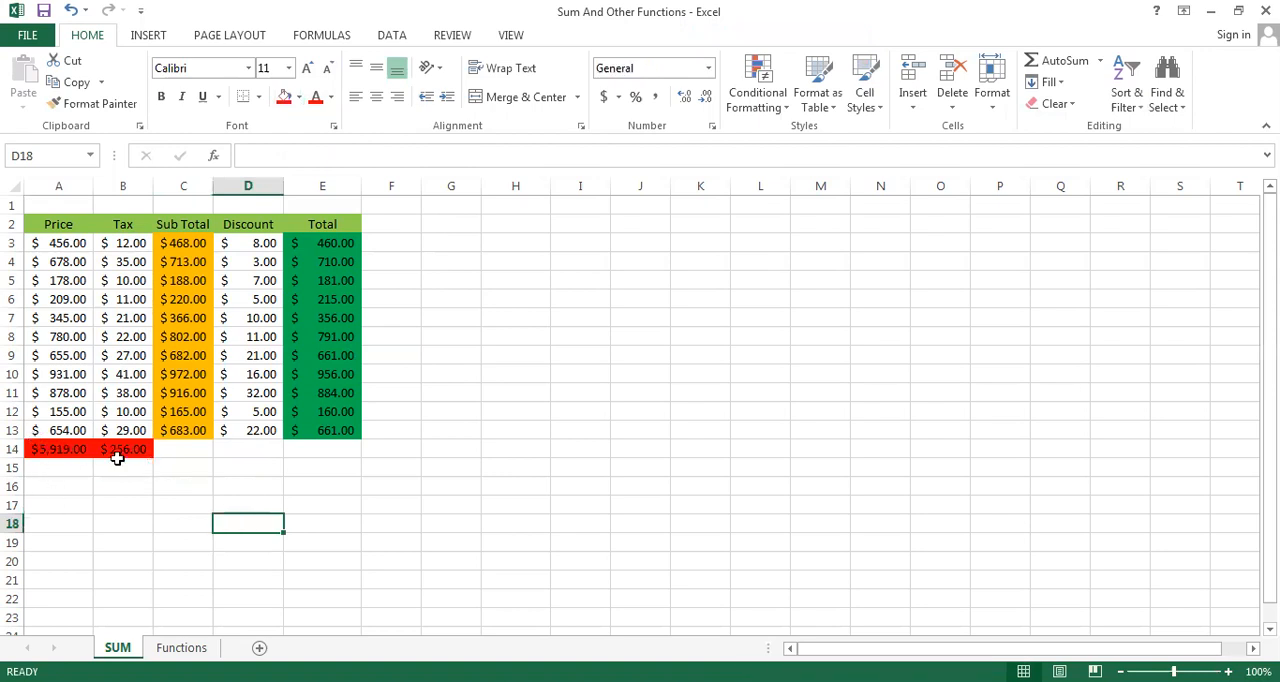
Add the Price and Tax sums together in H4 with the formula =SUM(A14:B14)
{"action": "left_click", "coordinate": [47, 450]}
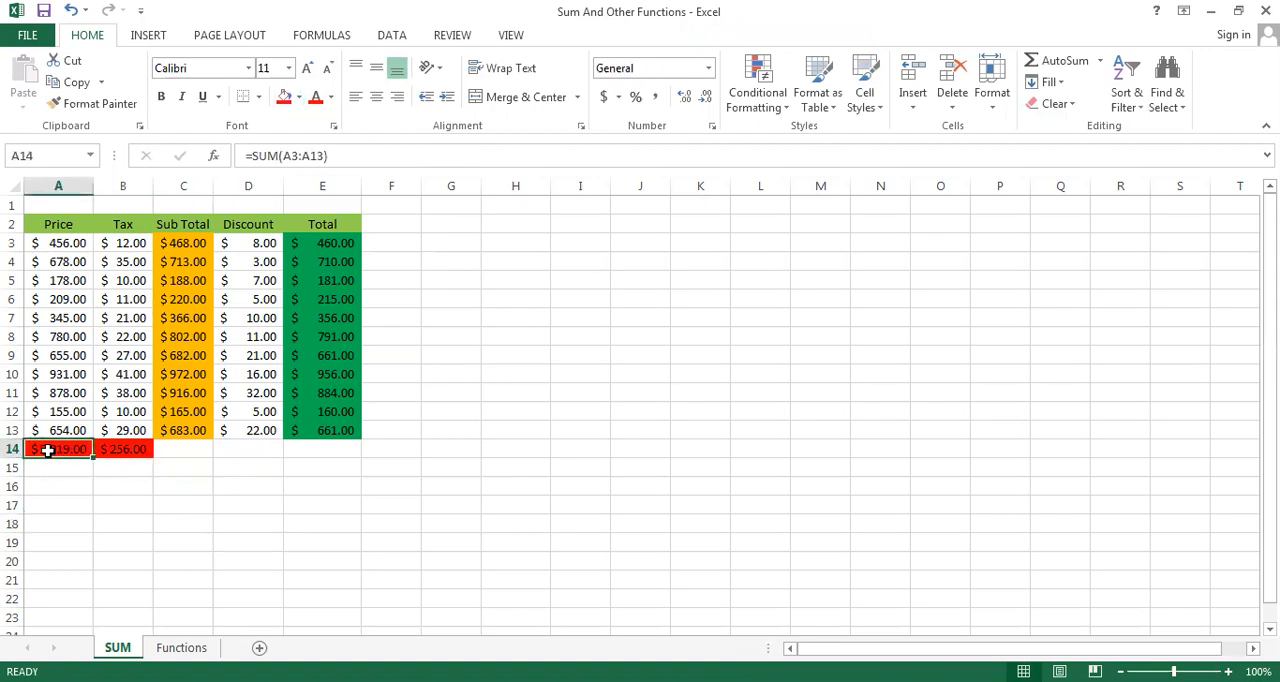
{"action": "left_click", "coordinate": [115, 454]}
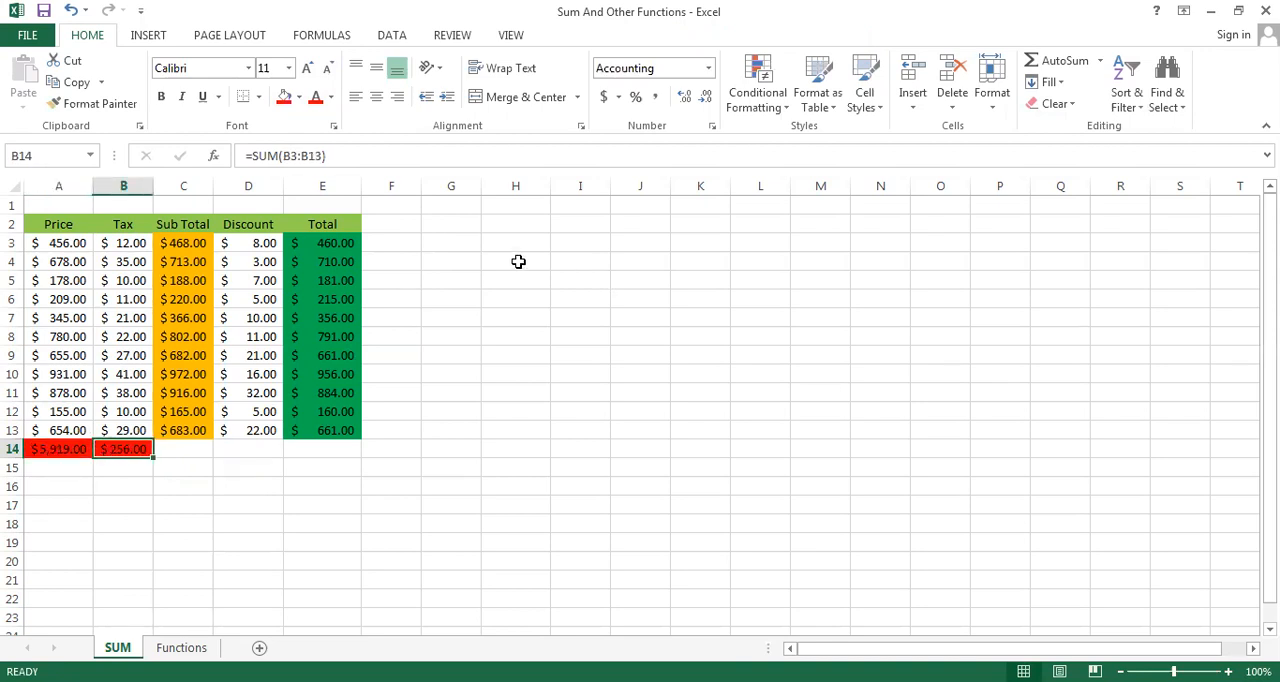
{"action": "left_click", "coordinate": [518, 261]}
{"action": "type", "text": "="}
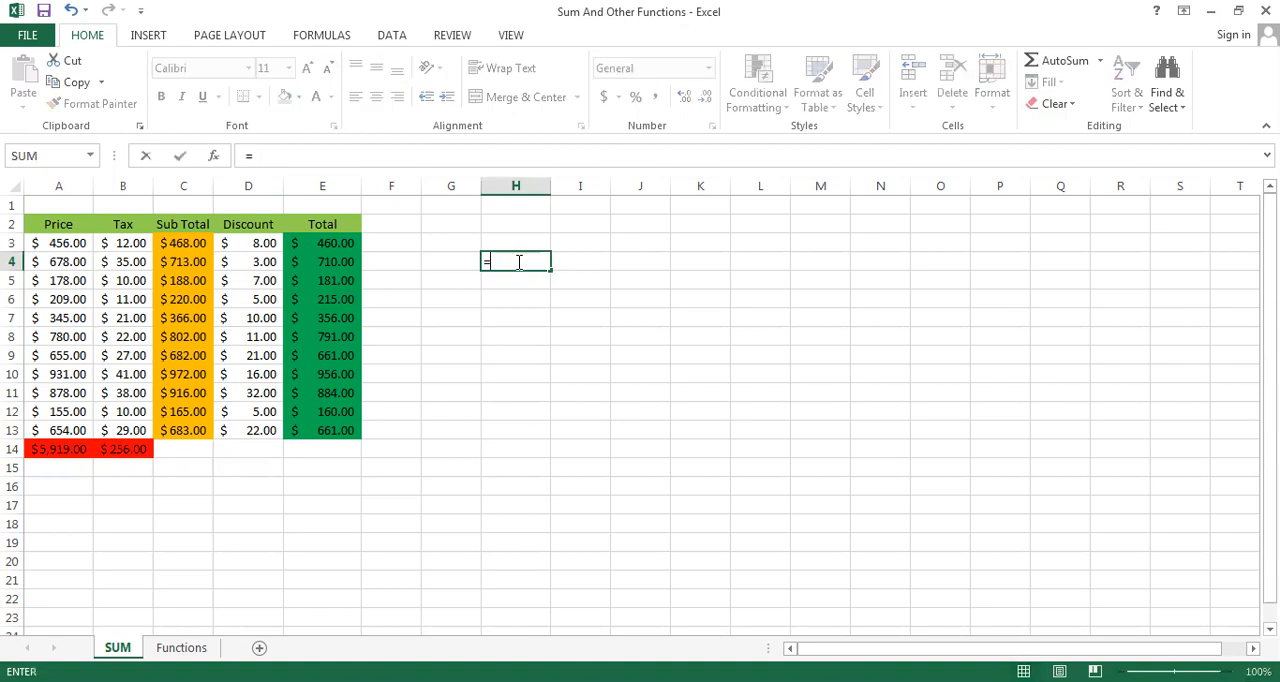
{"action": "type", "text": "SU"}
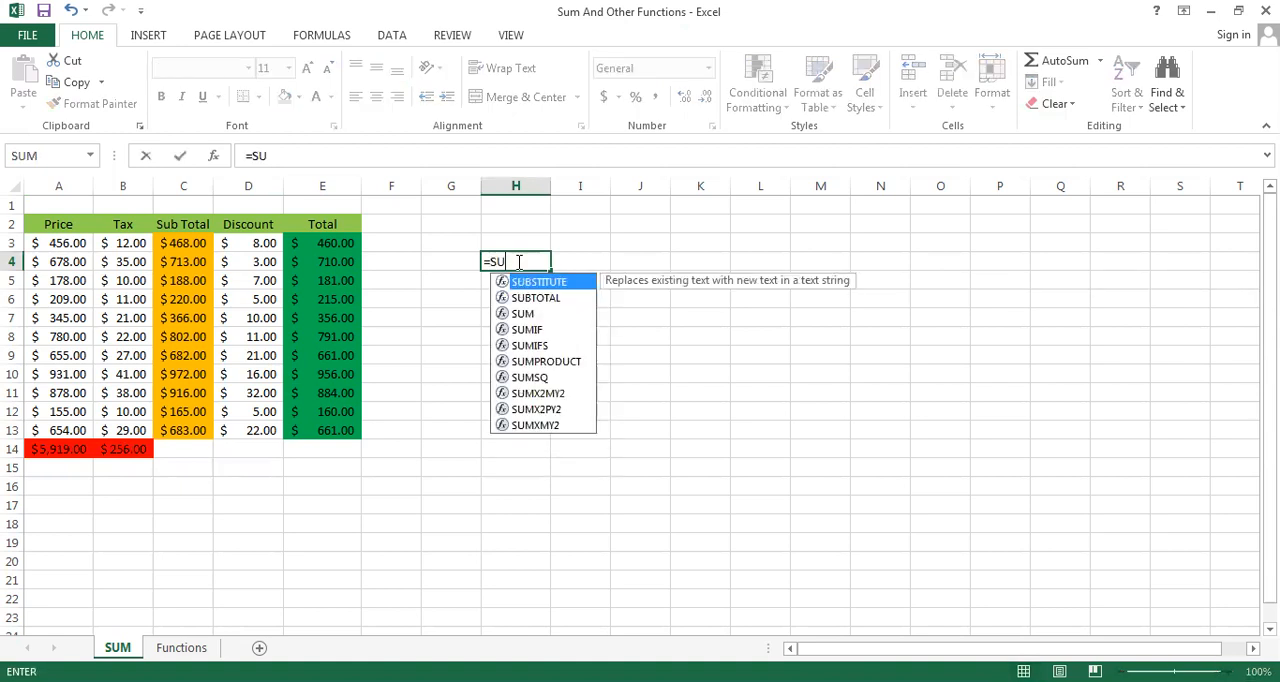
{"action": "type", "text": "M"}
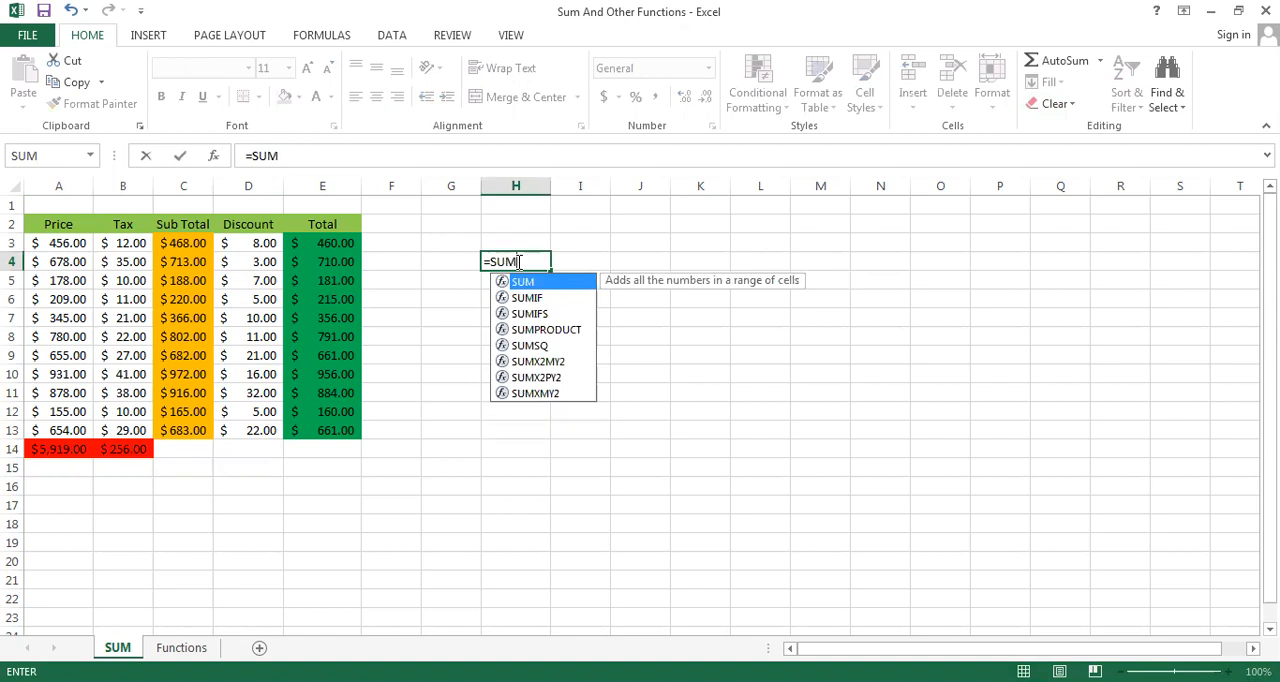
{"action": "type", "text": "("}
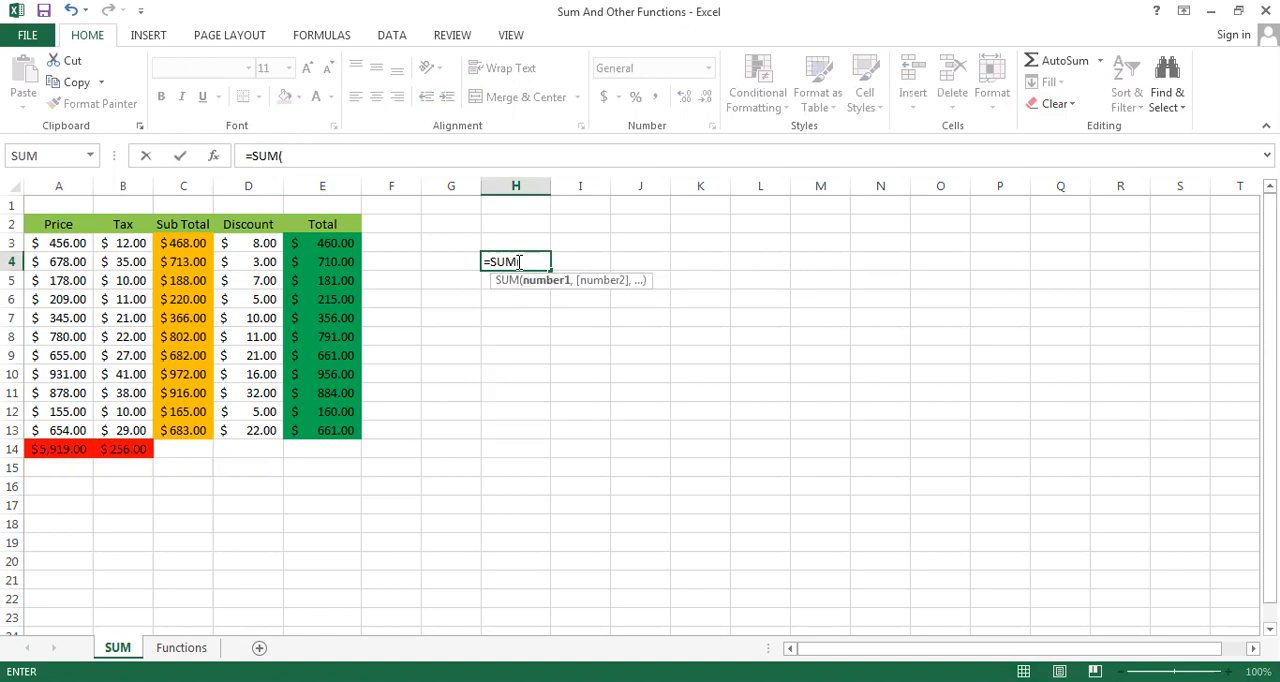
{"action": "left_click", "coordinate": [56, 449]}
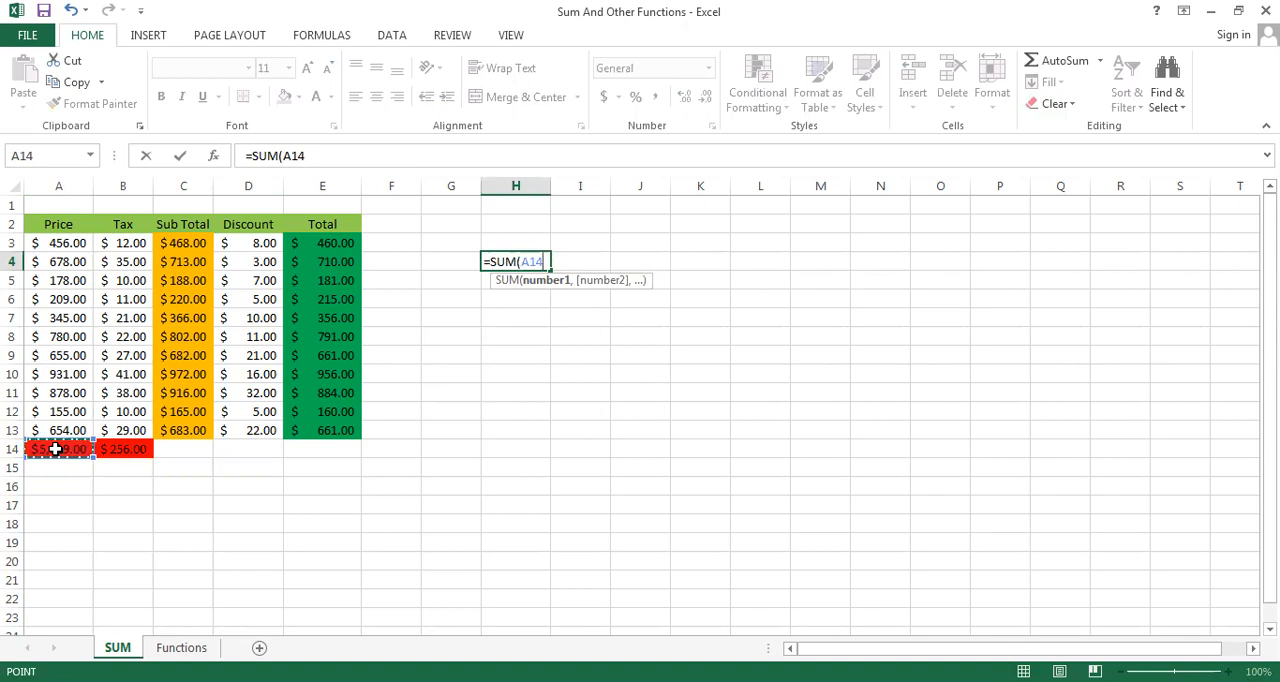
{"action": "key", "text": "shift+Right"}
{"action": "type", "text": ")"}
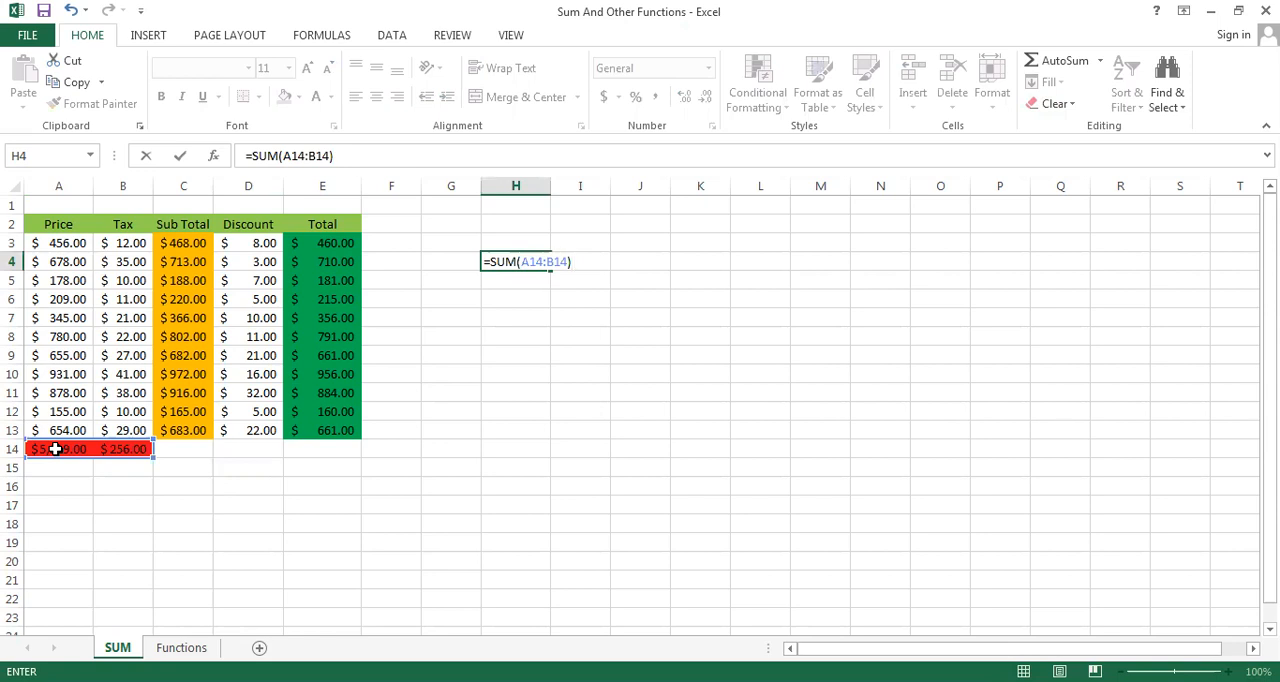
{"action": "key", "text": "Return"}
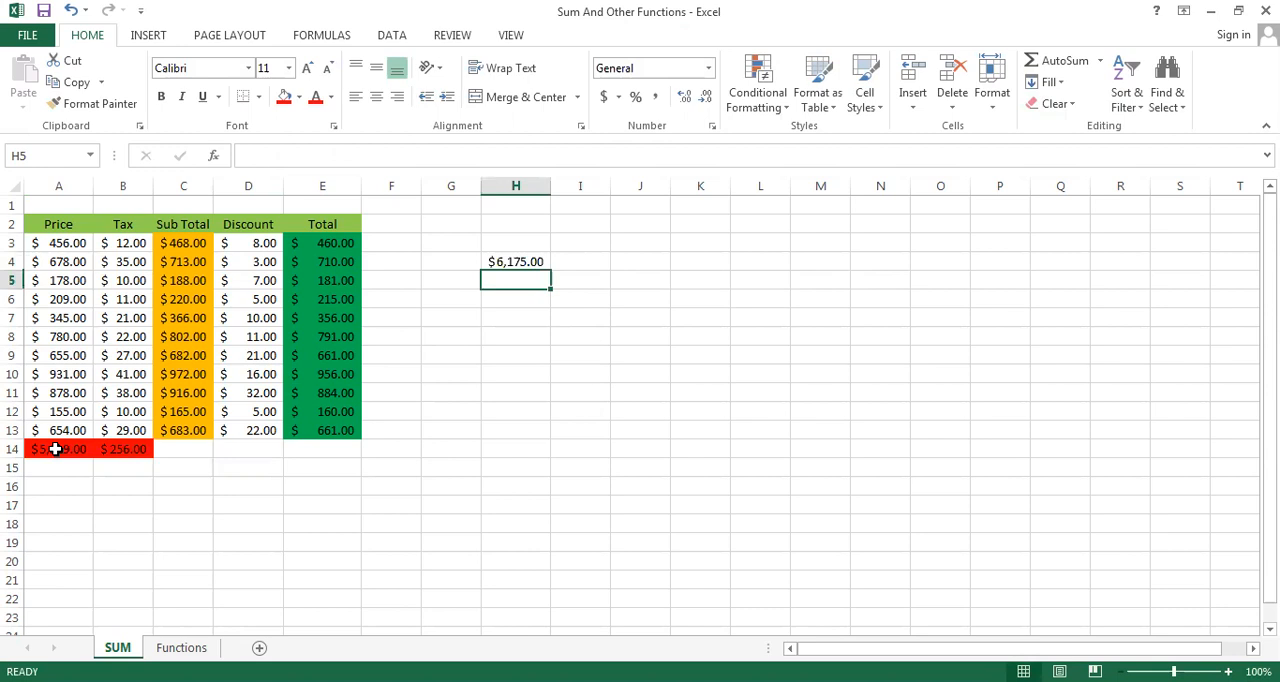
Delete the sums in A14:B14 and remove the red fill from both cells
{"action": "left_click", "coordinate": [58, 485]}
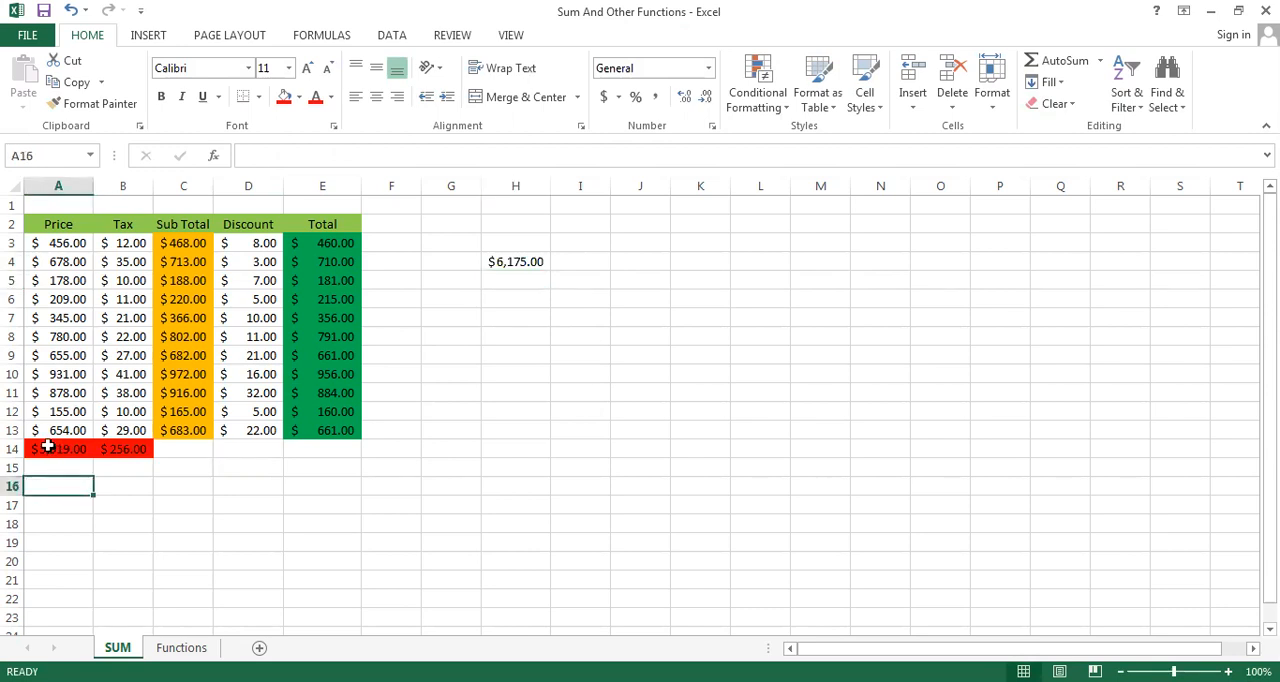
{"action": "left_click", "coordinate": [48, 447]}
{"action": "key", "text": "shift+Right"}
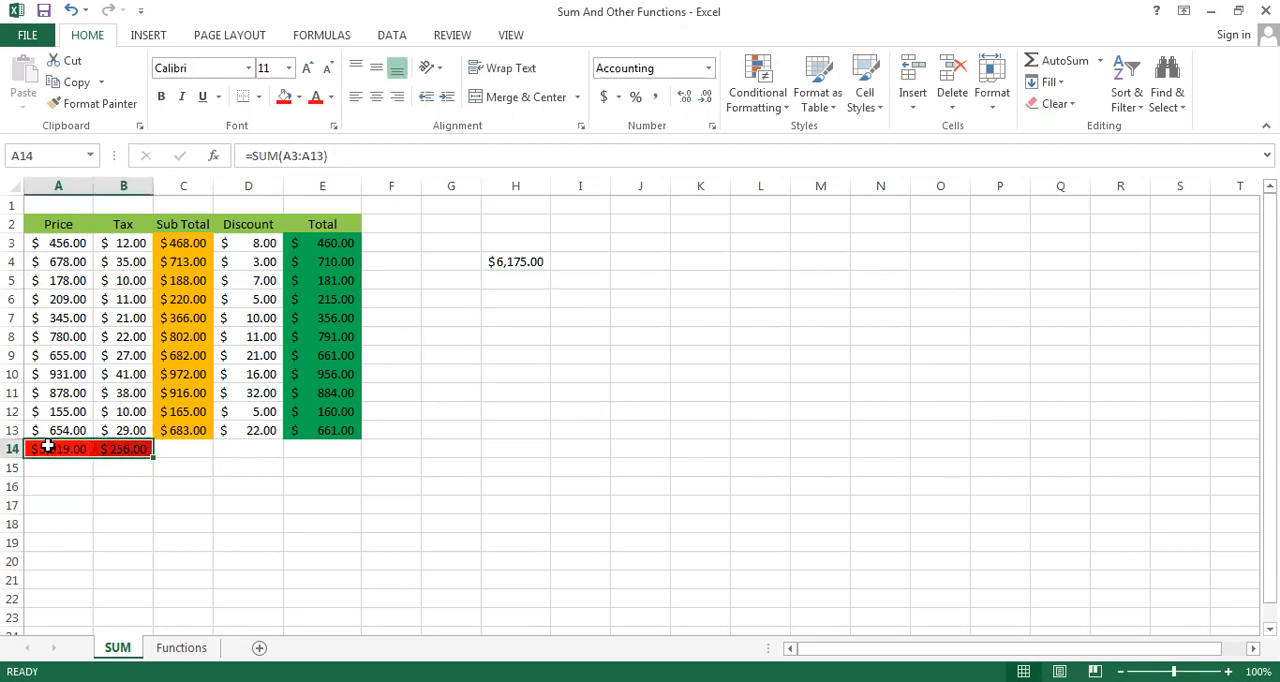
{"action": "key", "text": "Delete"}
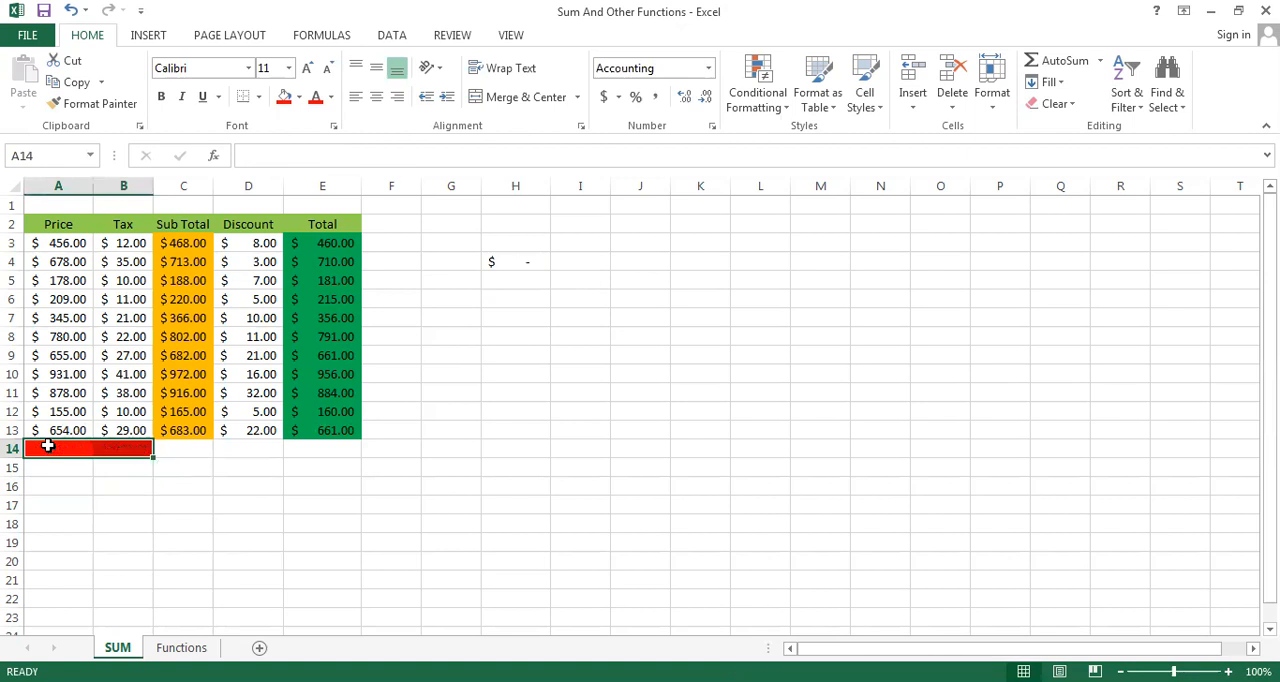
{"action": "left_click", "coordinate": [299, 98]}
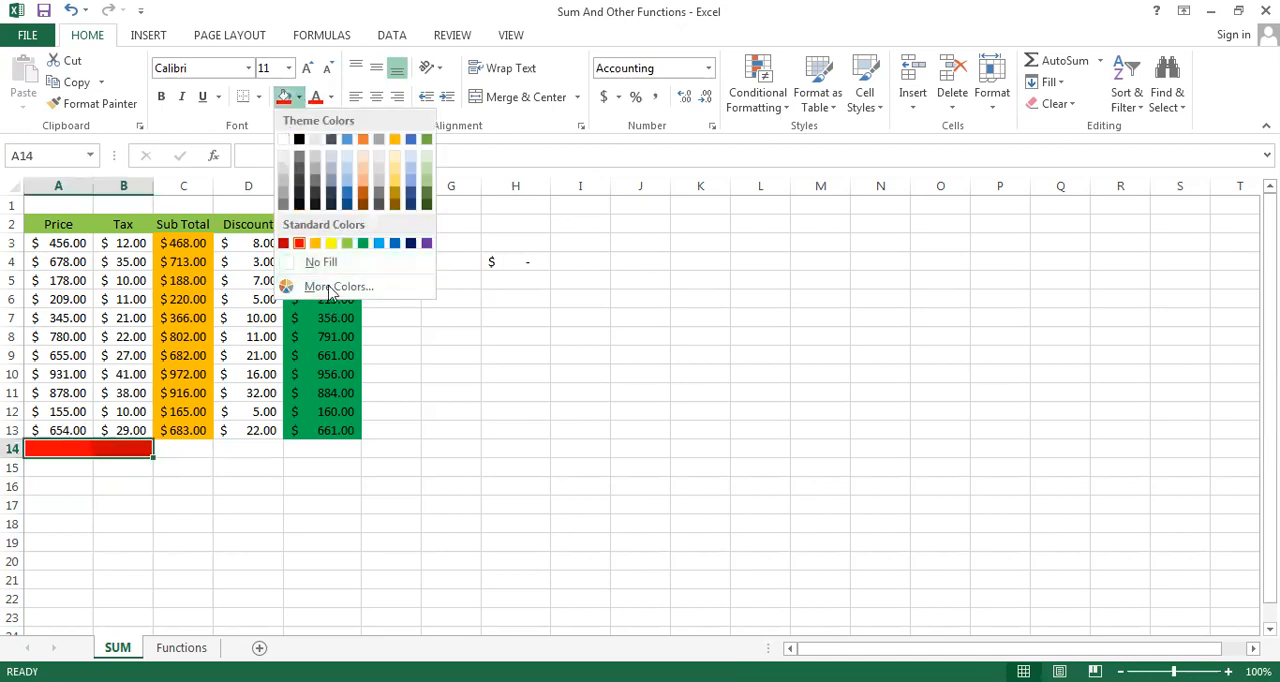
{"action": "left_click", "coordinate": [322, 262]}
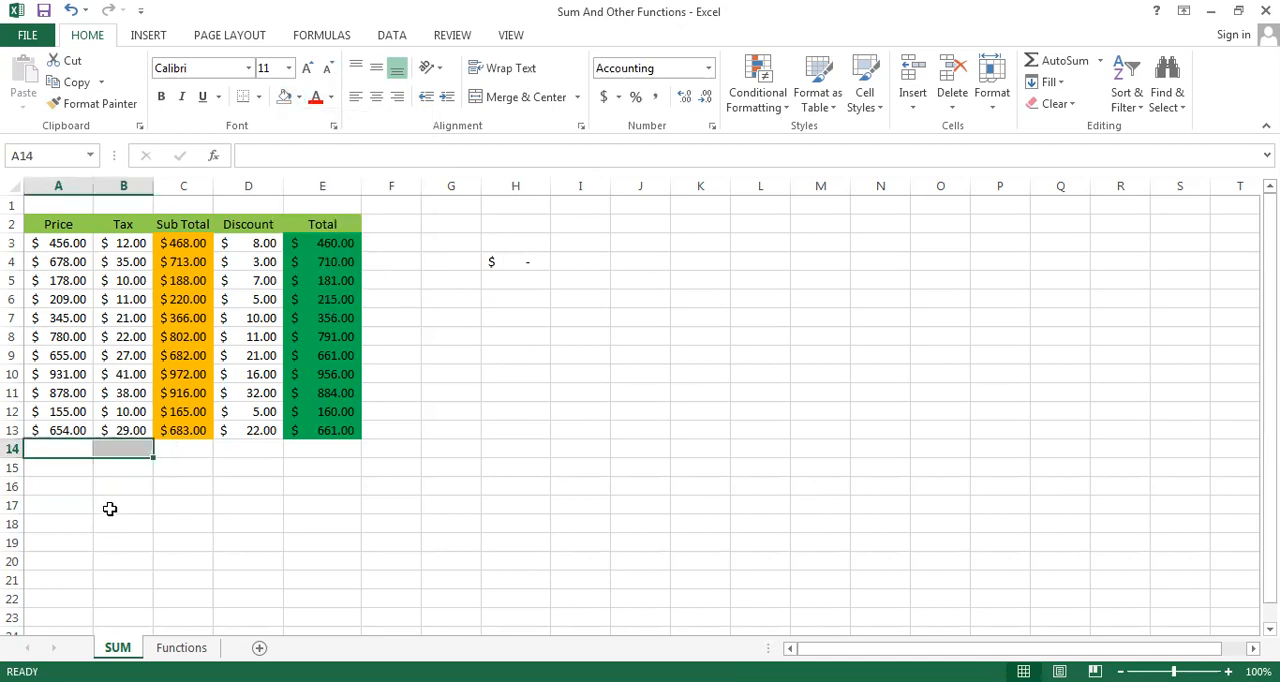
Total the Price values of A3:A13 in A14 with AutoSum
{"action": "left_click", "coordinate": [62, 244]}
{"action": "key", "text": "shift+Down"}
{"action": "key", "text": "shift+Down"}
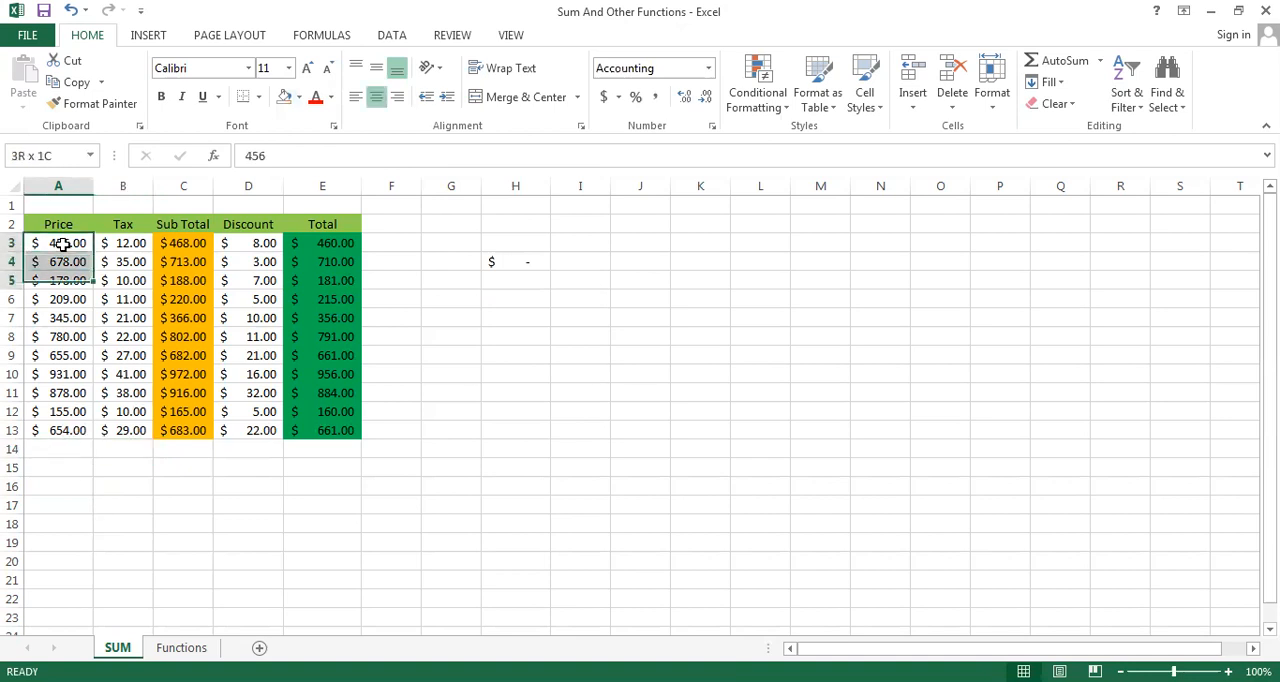
{"action": "key", "text": "ctrl+shift+Down"}
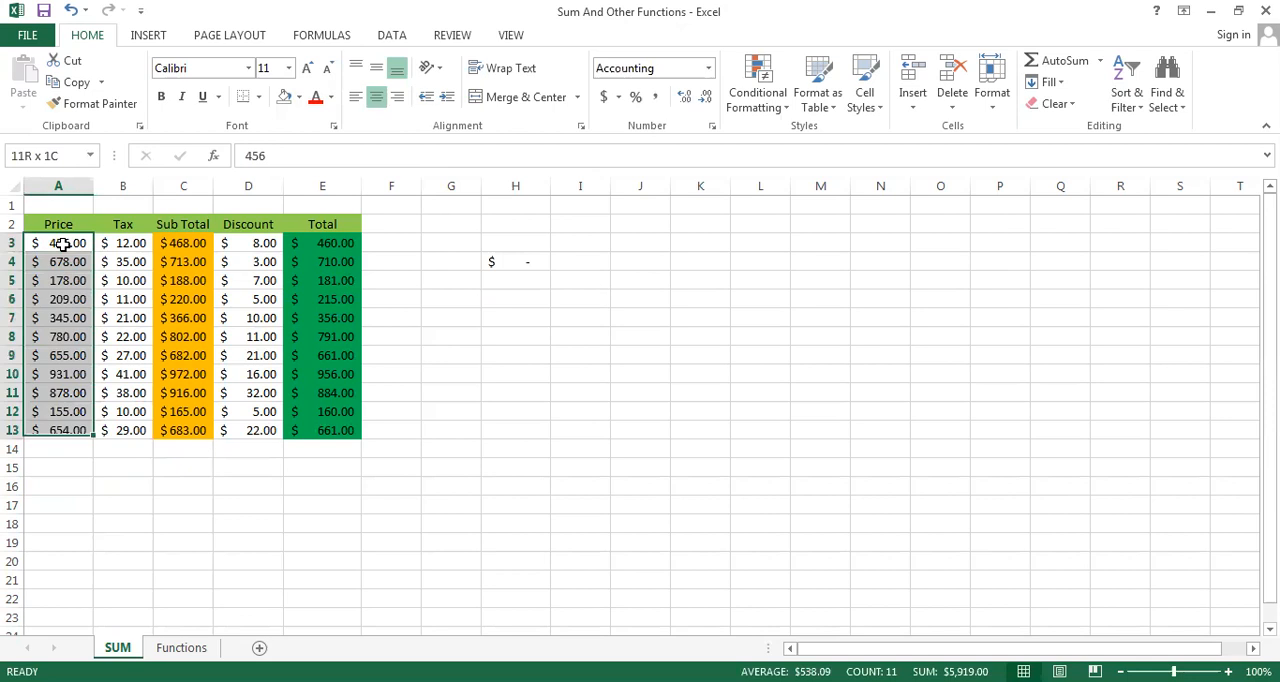
{"action": "key", "text": "shift+Down"}
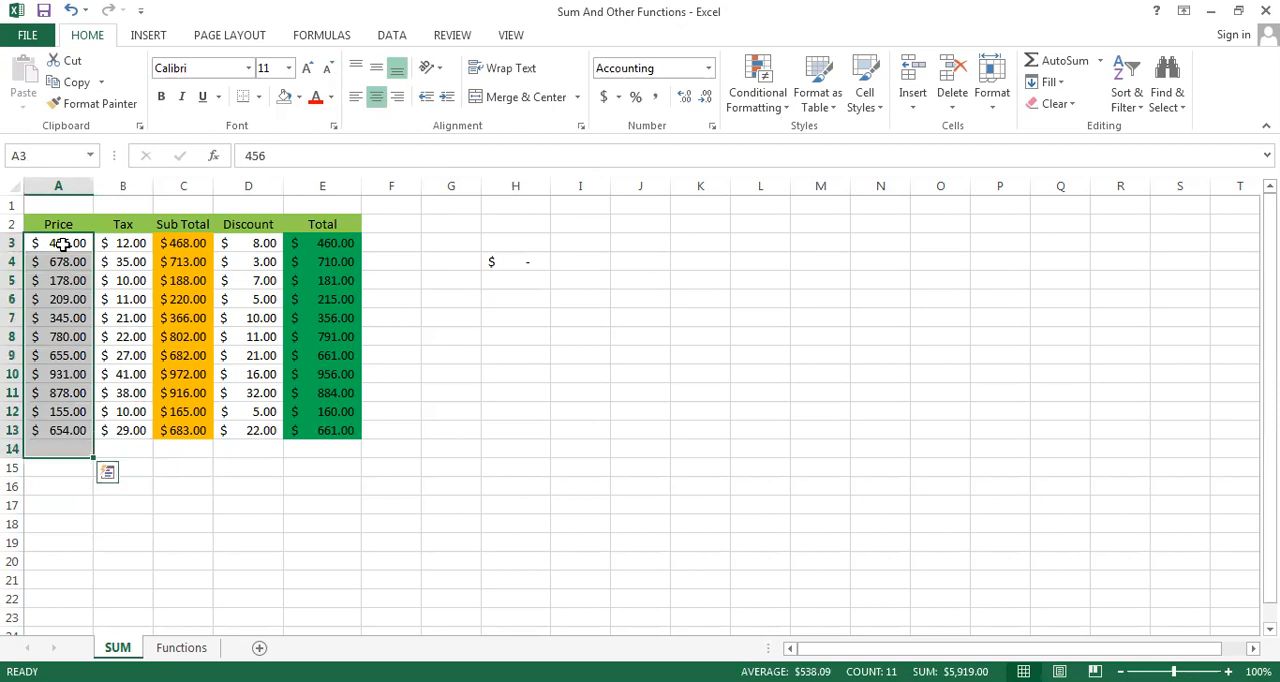
{"action": "left_click", "coordinate": [1050, 64]}
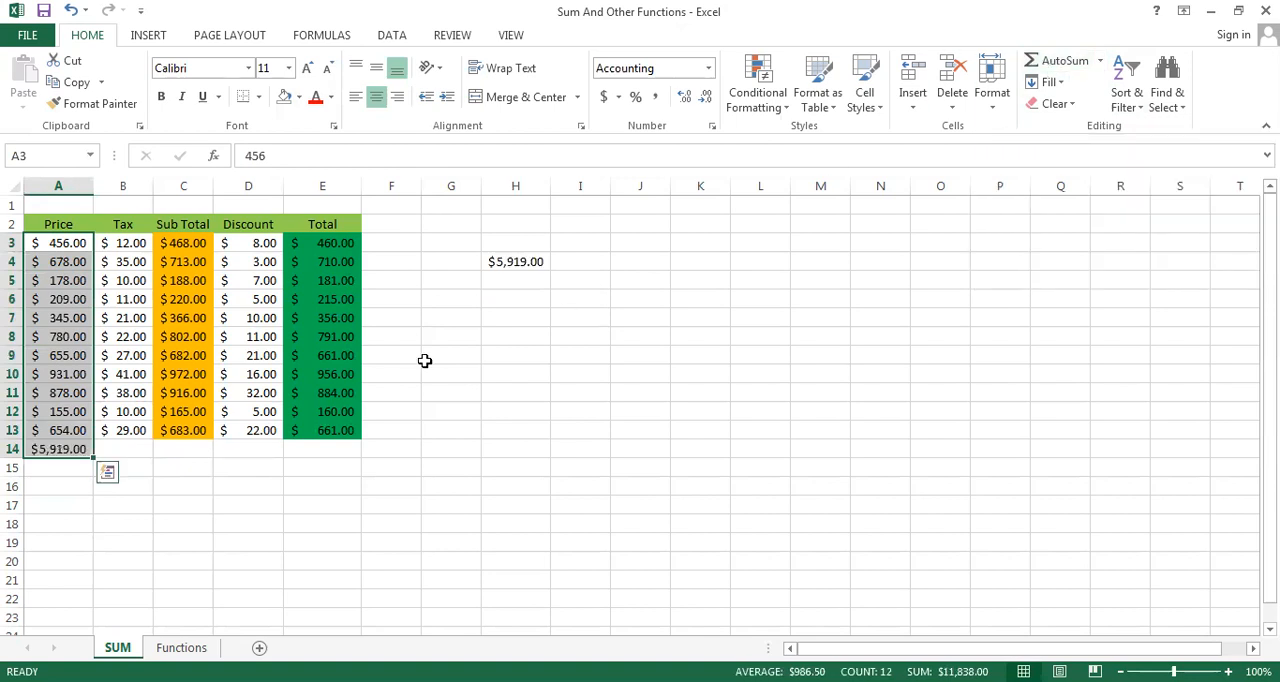
Total the Tax values of B3:B13 in B14 with AutoSum
{"action": "left_click", "coordinate": [119, 249]}
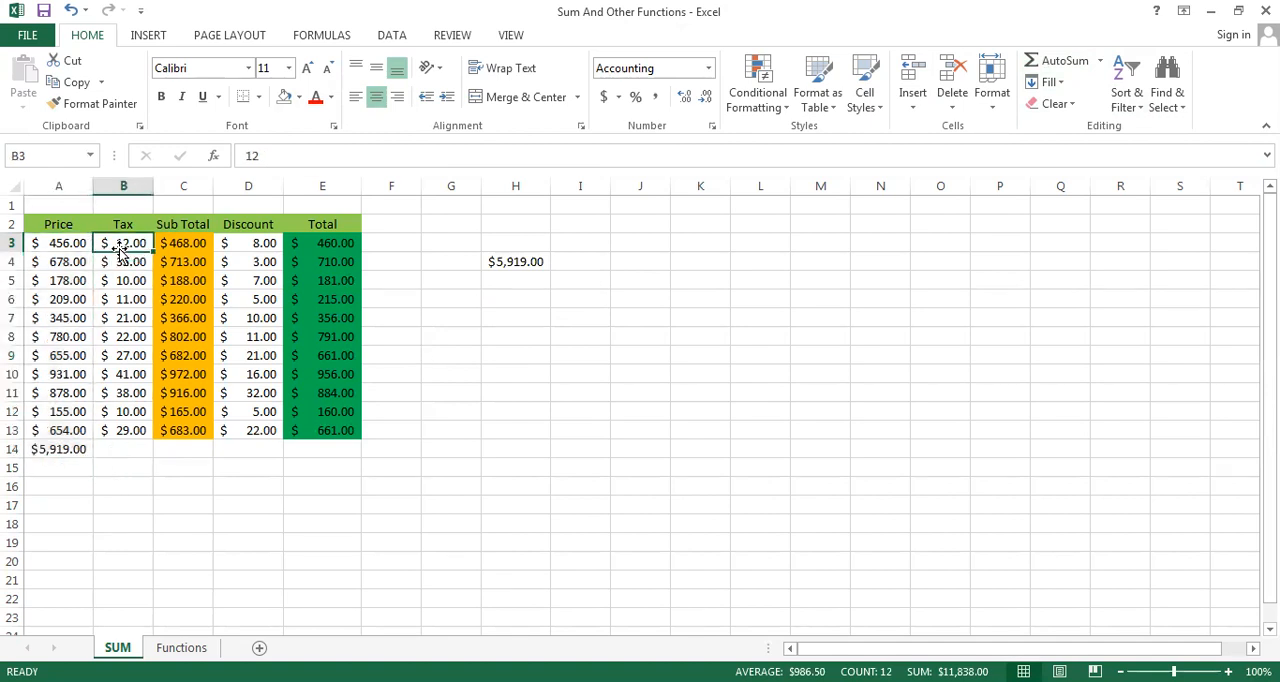
{"action": "left_click_drag", "start_coordinate": [119, 249], "coordinate": [122, 449]}
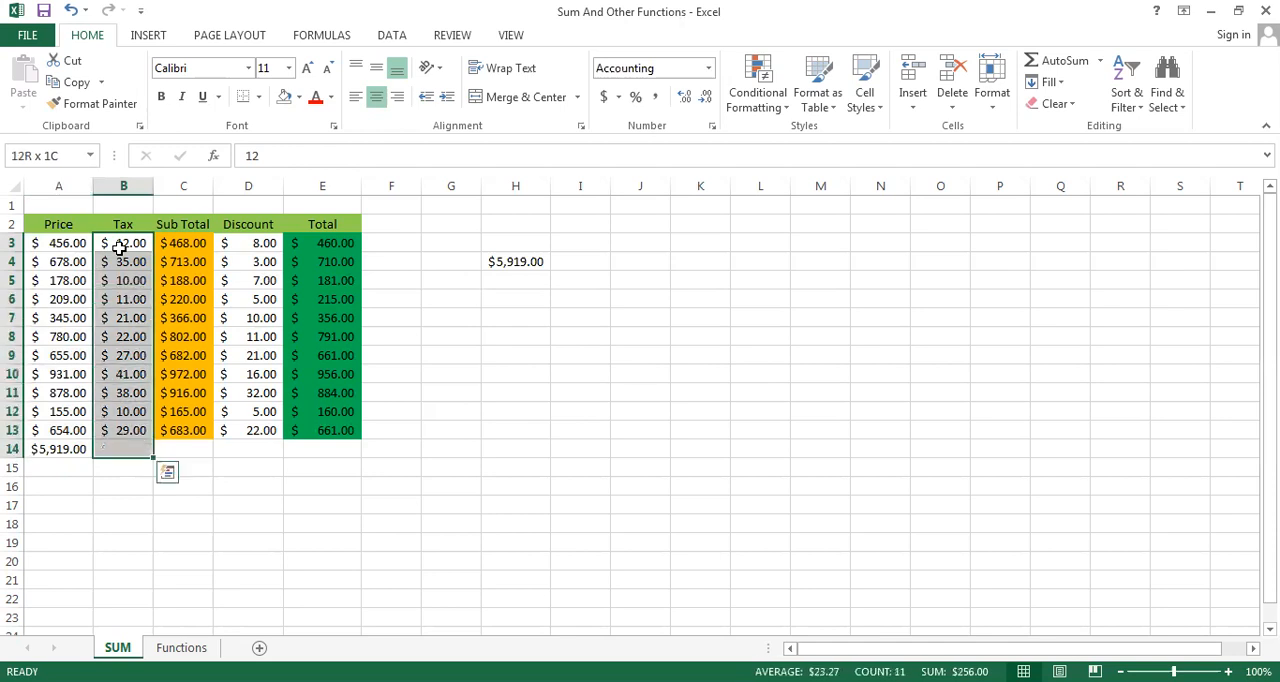
{"action": "left_click", "coordinate": [1063, 61]}
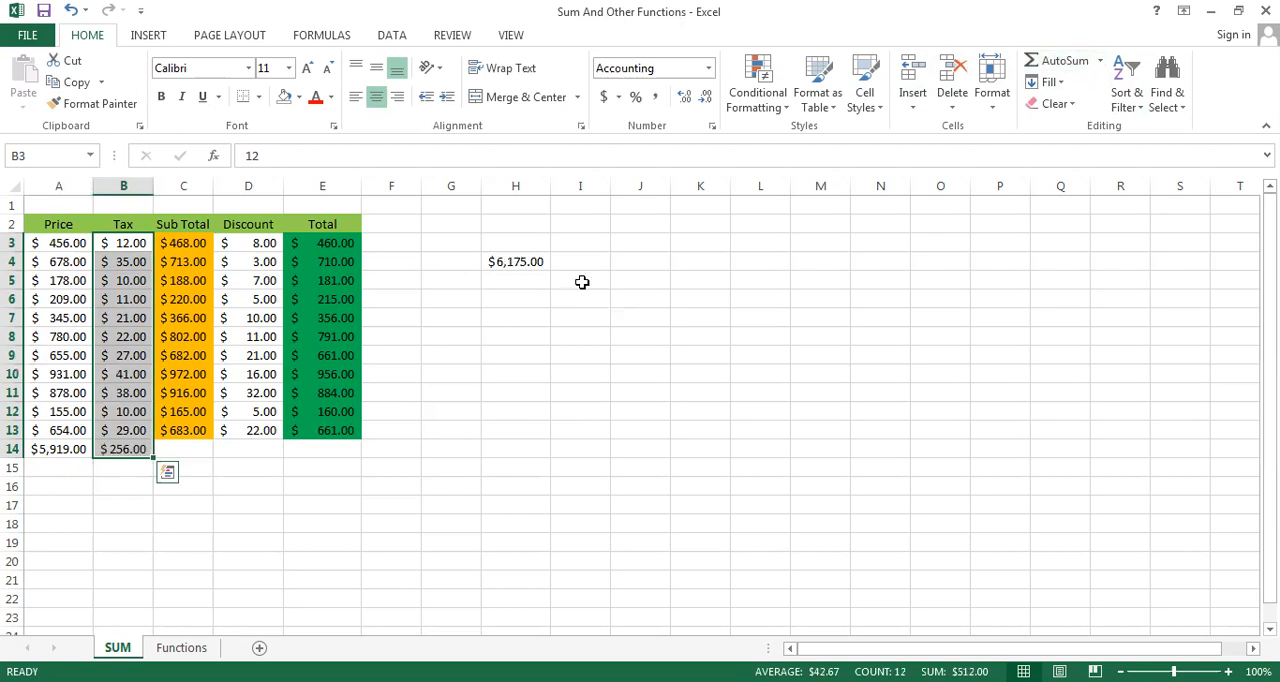
{"action": "left_click", "coordinate": [46, 556]}
Fill the column sums in A14:B14 and the combined sum in H4 with the standard red color
{"action": "left_click", "coordinate": [42, 448]}
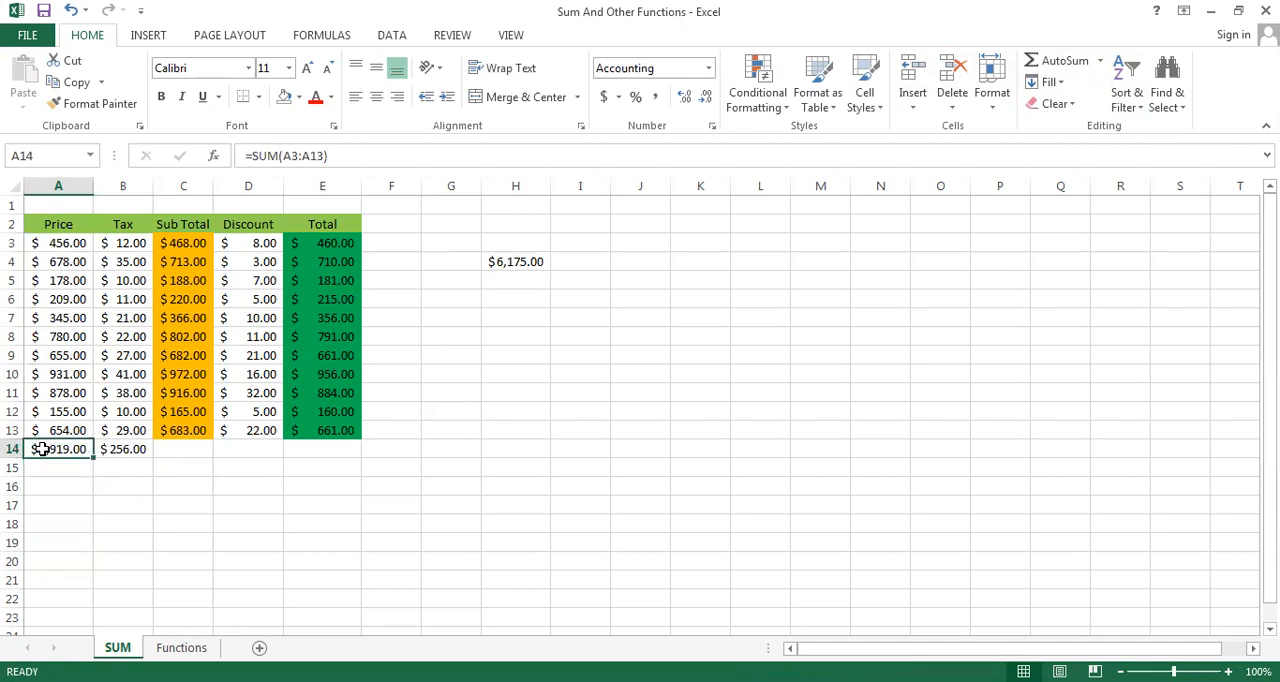
{"action": "key", "text": "shift+Right"}
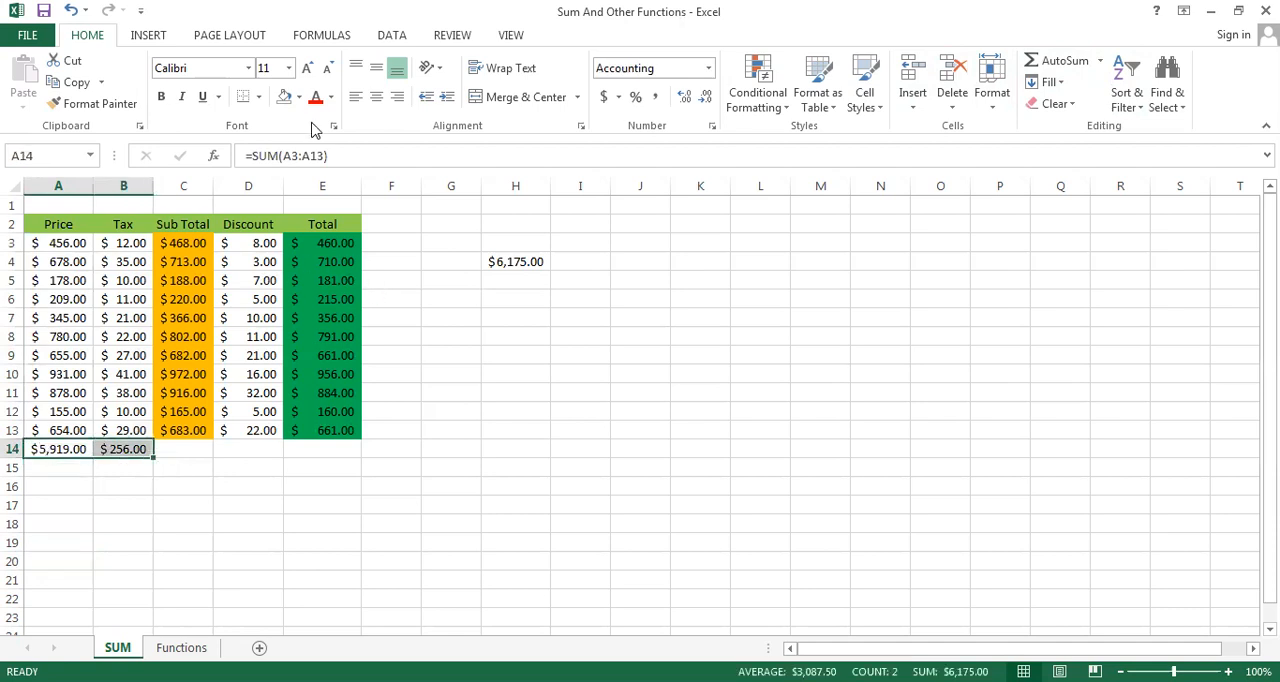
{"action": "left_click", "coordinate": [298, 97]}
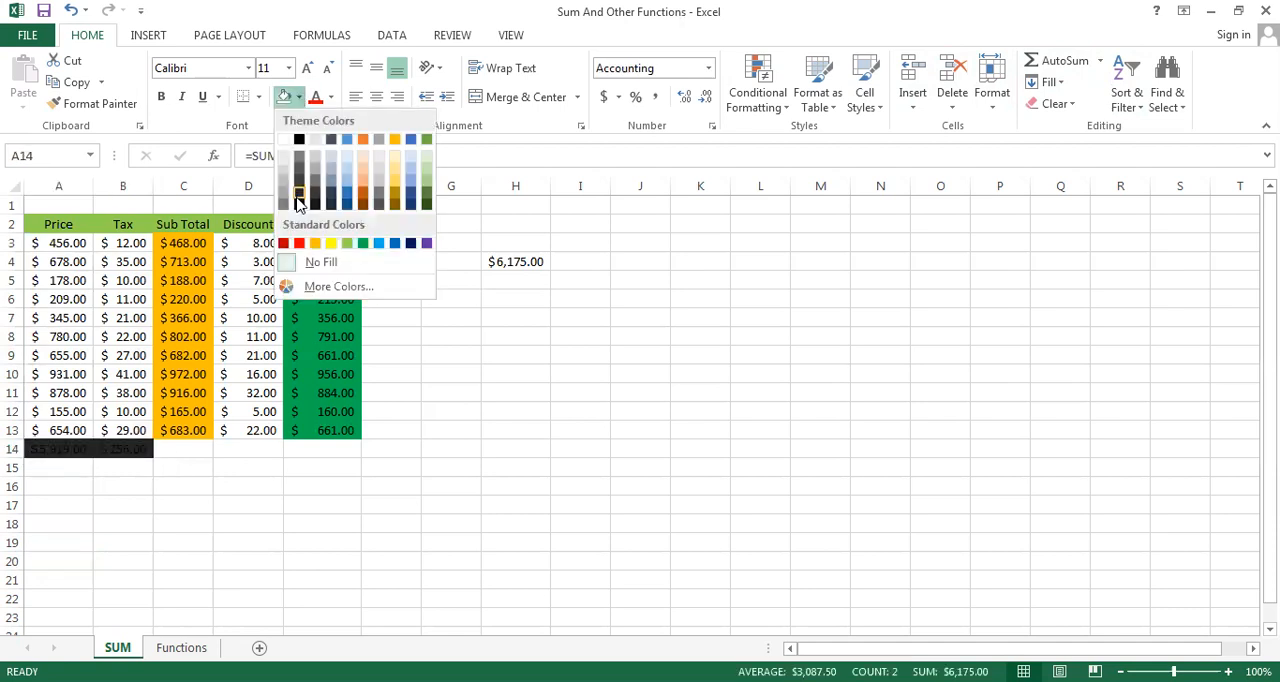
{"action": "left_click", "coordinate": [299, 243]}
{"action": "left_click", "coordinate": [508, 261]}
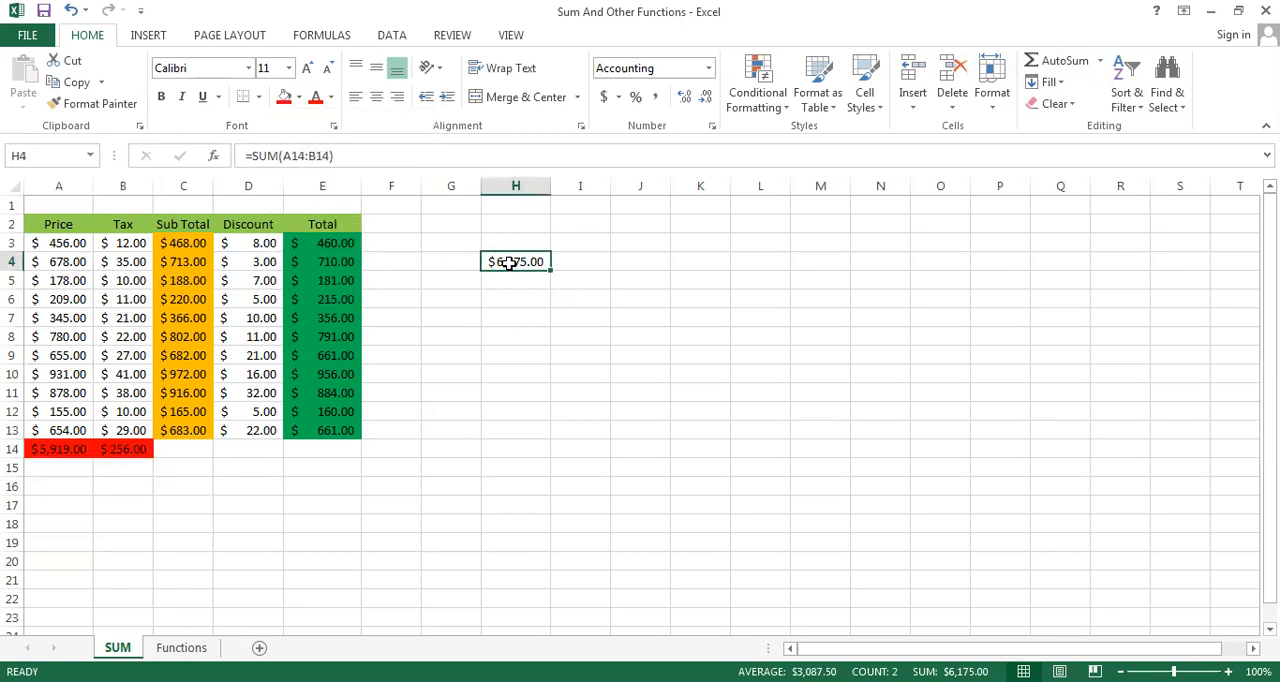
{"action": "left_click", "coordinate": [298, 97]}
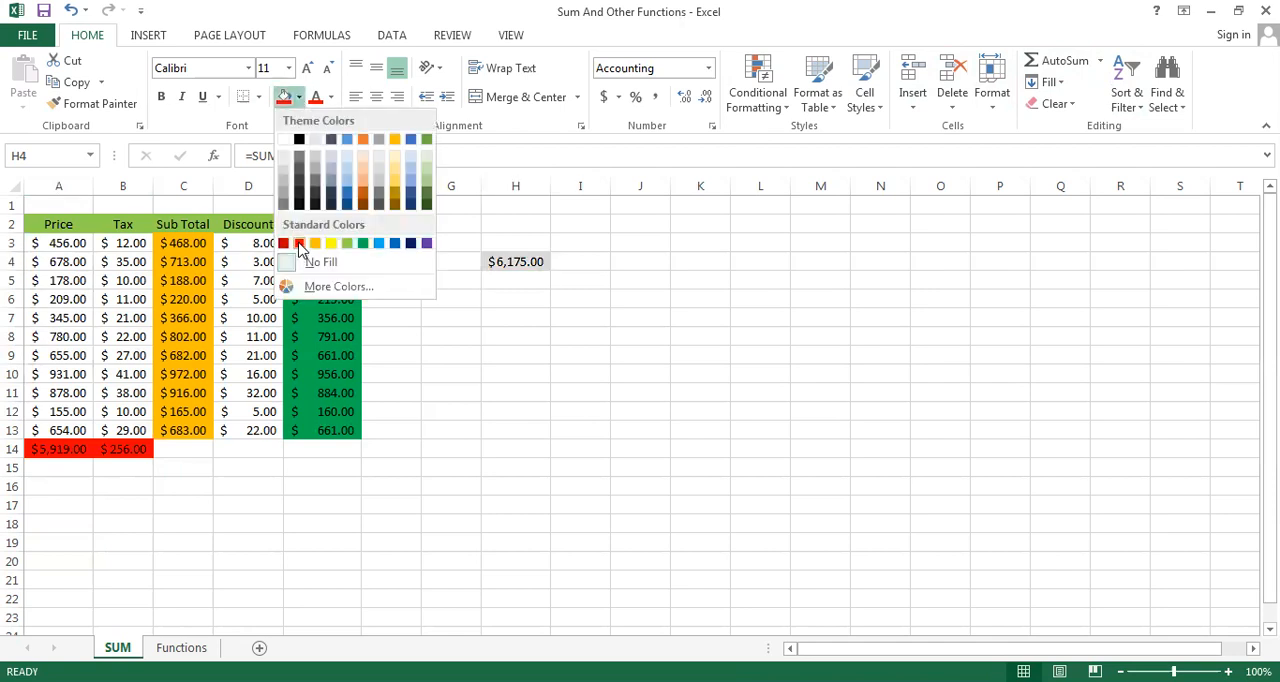
{"action": "left_click", "coordinate": [299, 243]}
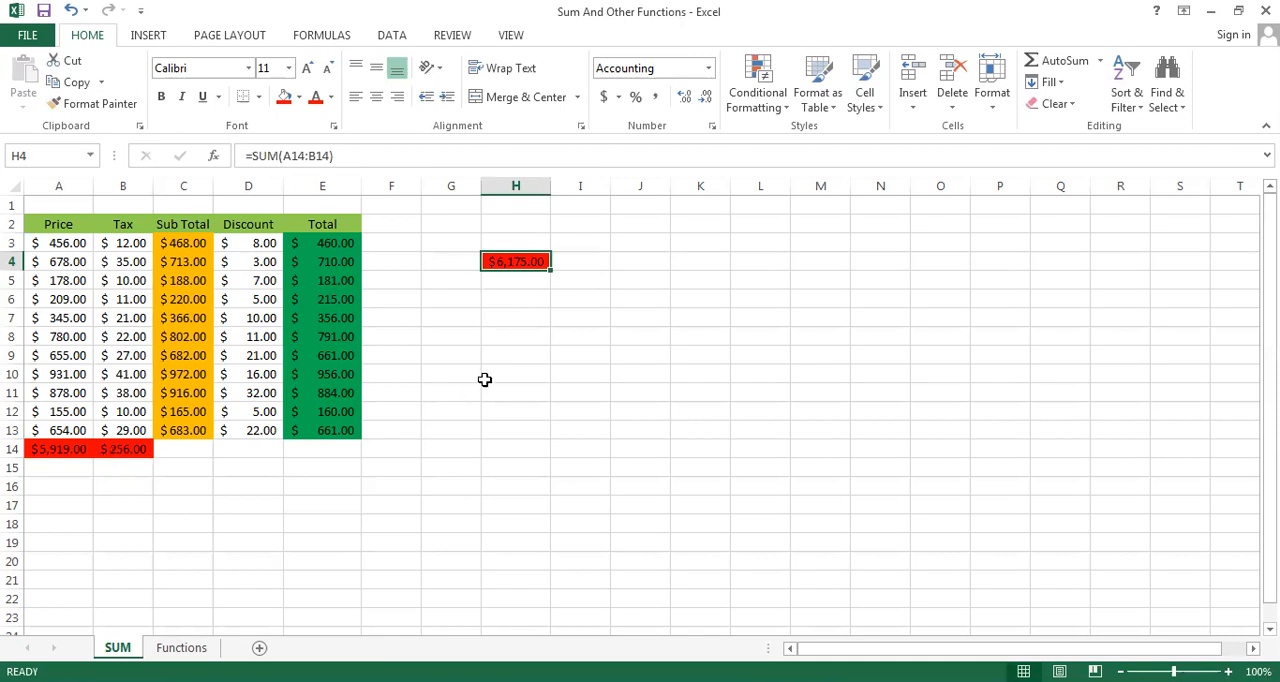
Sum the Price and Tax columns directly in H7 with the formula =SUM(A3:A13,B3:B13)
{"action": "left_click", "coordinate": [516, 317]}
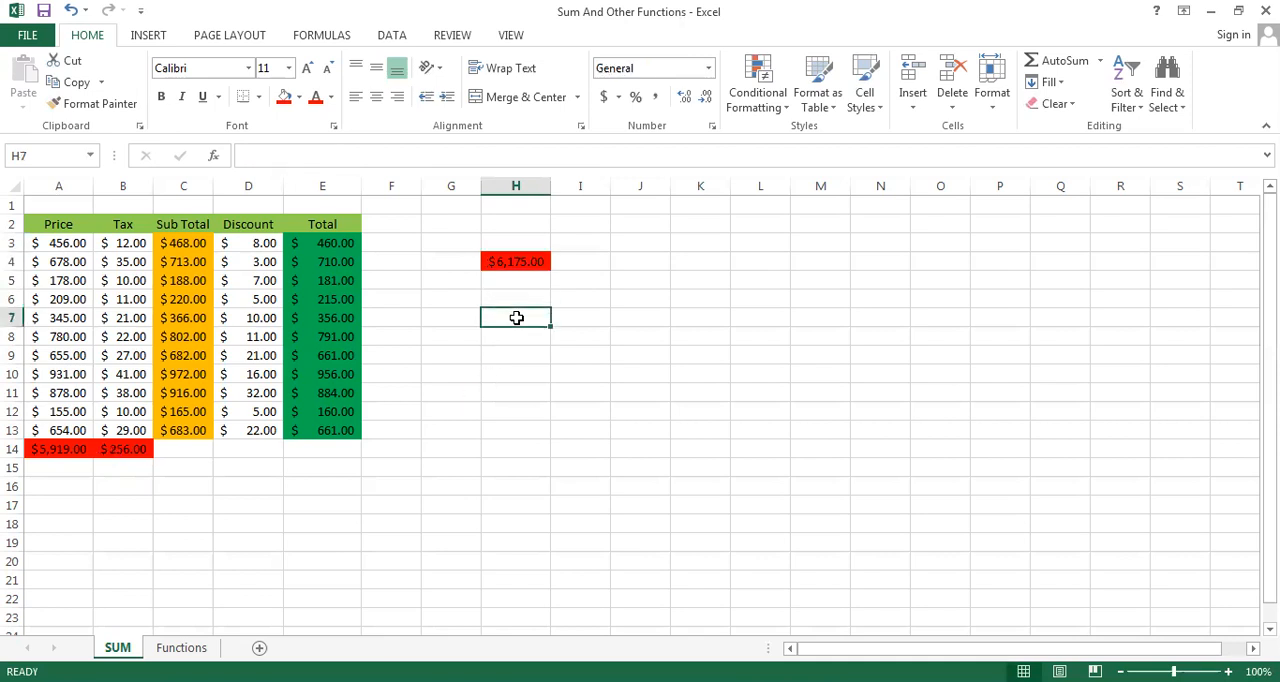
{"action": "type", "text": "="}
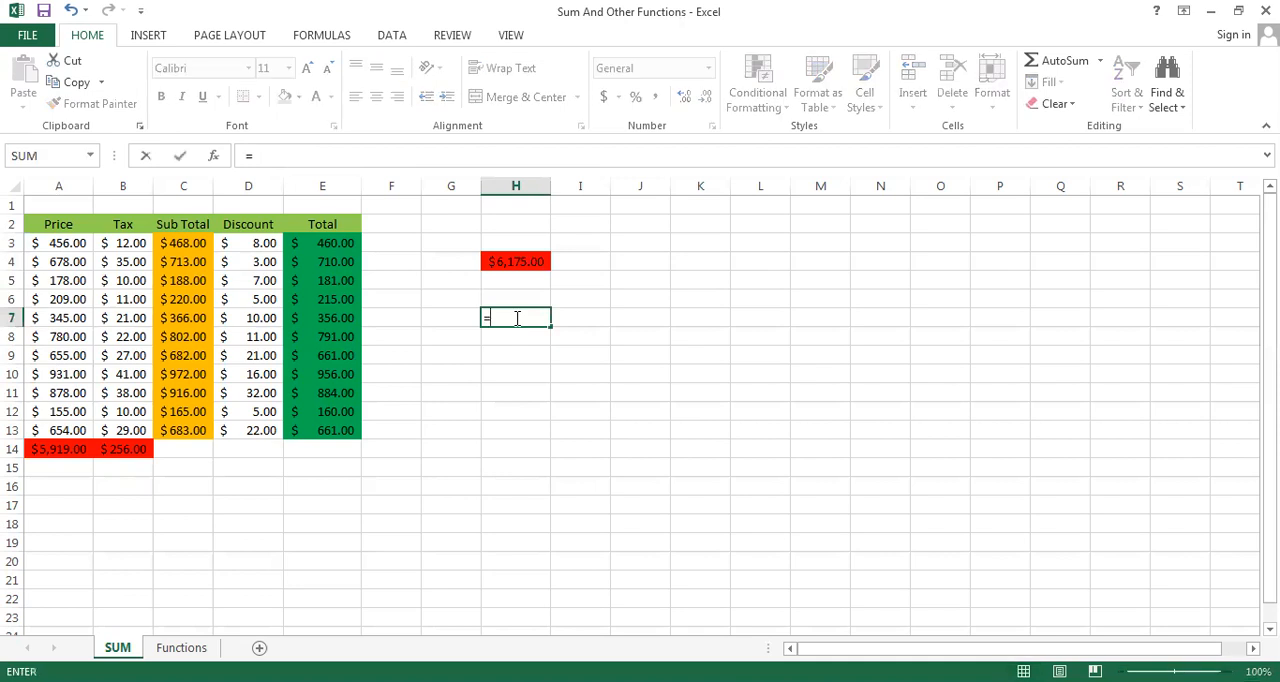
{"action": "type", "text": "SUM"}
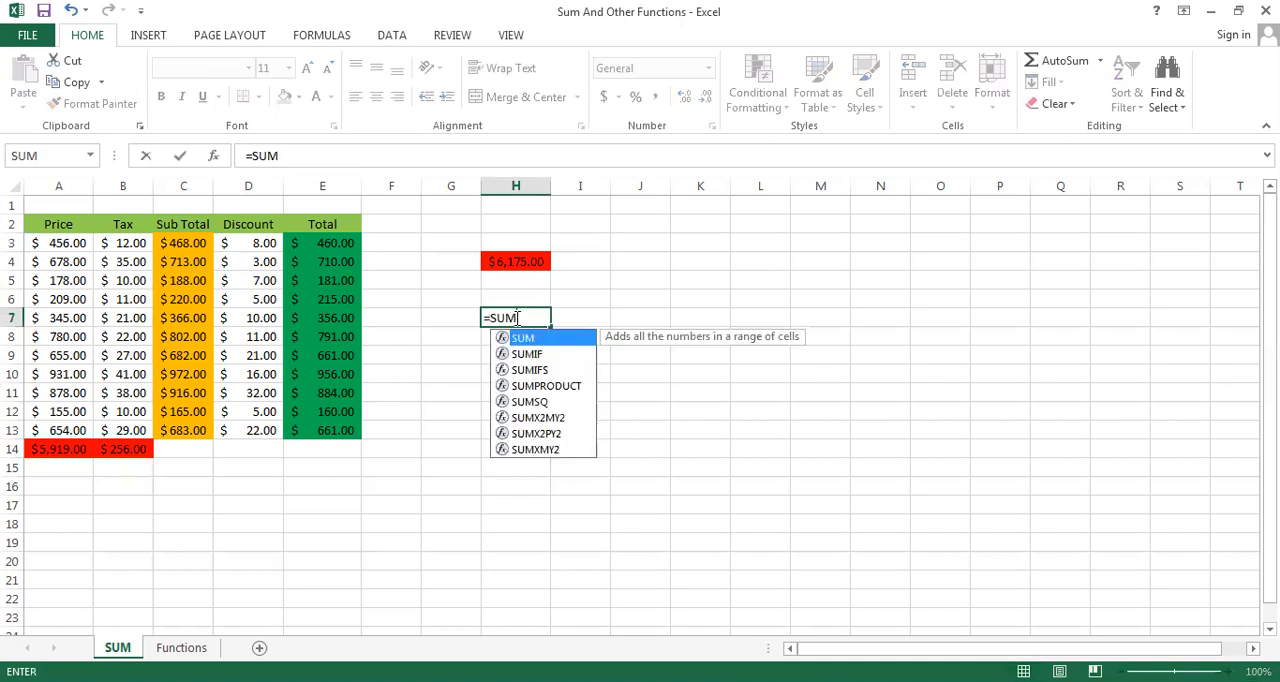
{"action": "type", "text": "("}
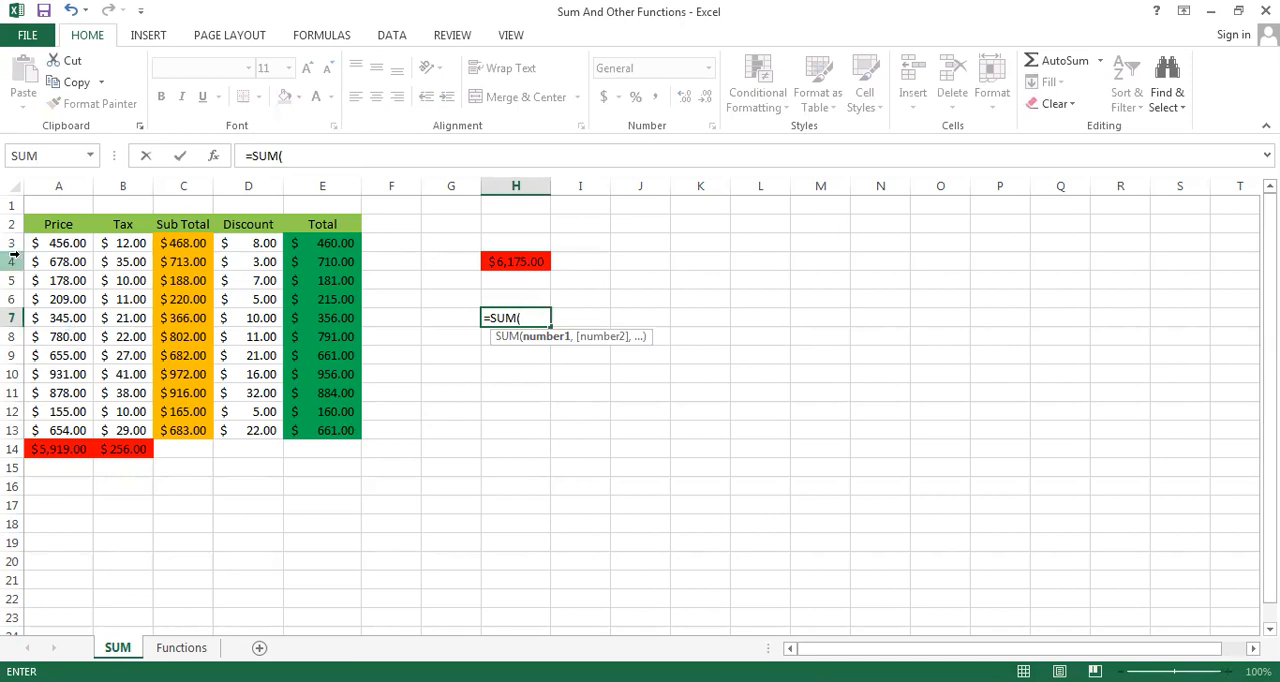
{"action": "left_click", "coordinate": [57, 243]}
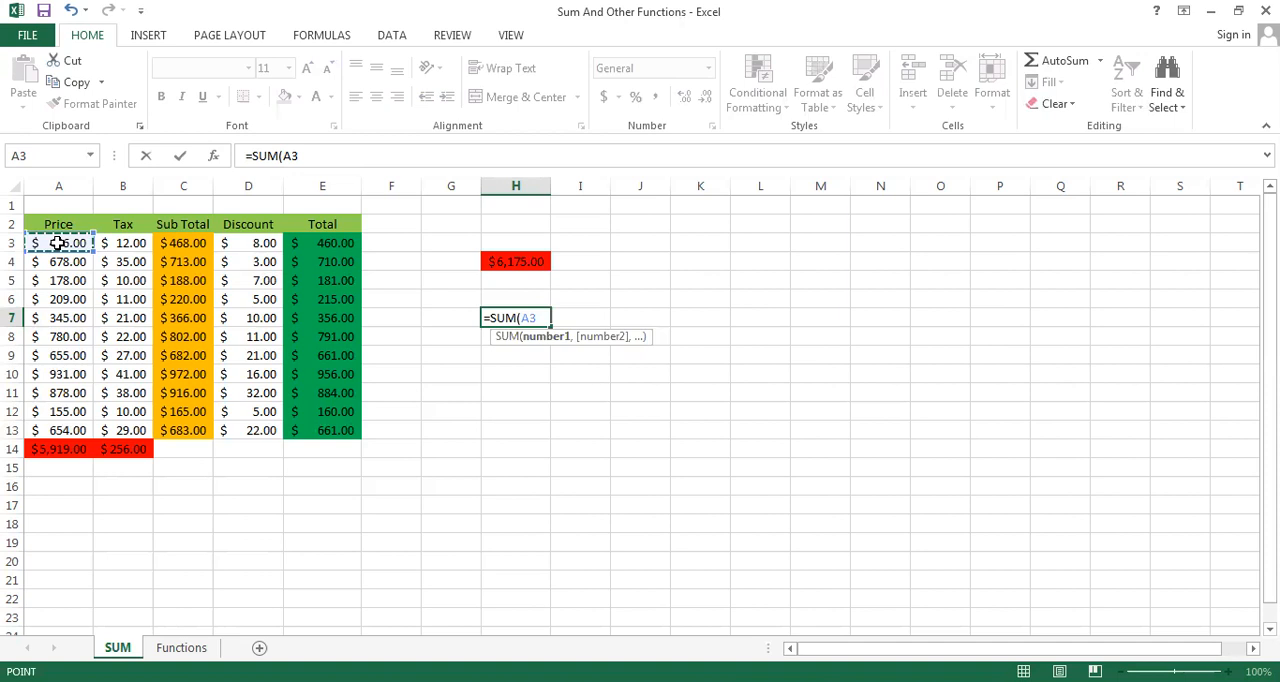
{"action": "left_click_drag", "start_coordinate": [57, 243], "coordinate": [60, 430]}
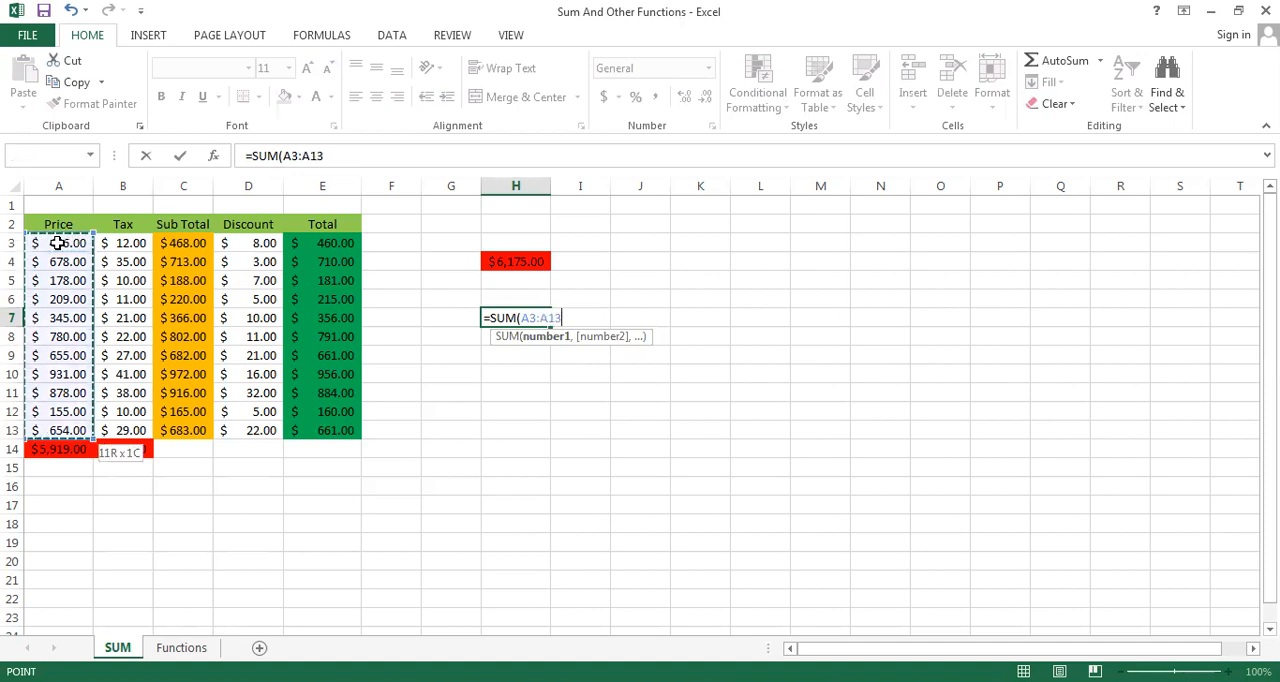
{"action": "type", "text": ","}
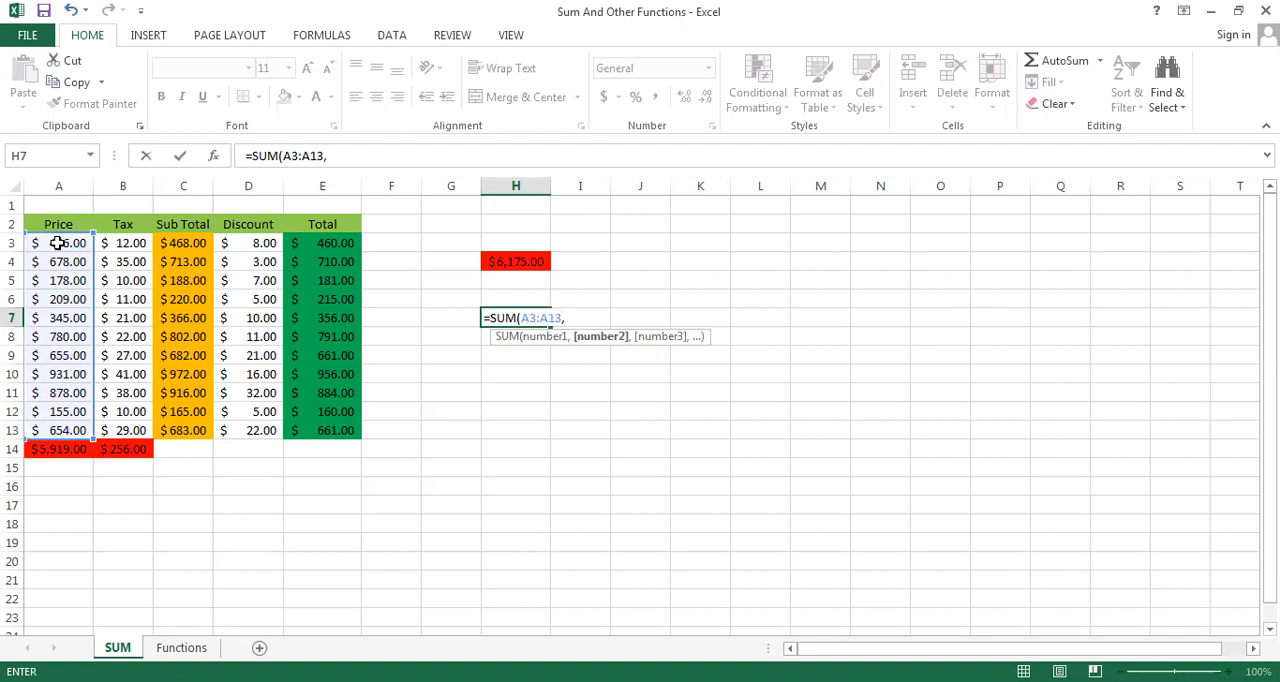
{"action": "left_click", "coordinate": [120, 243]}
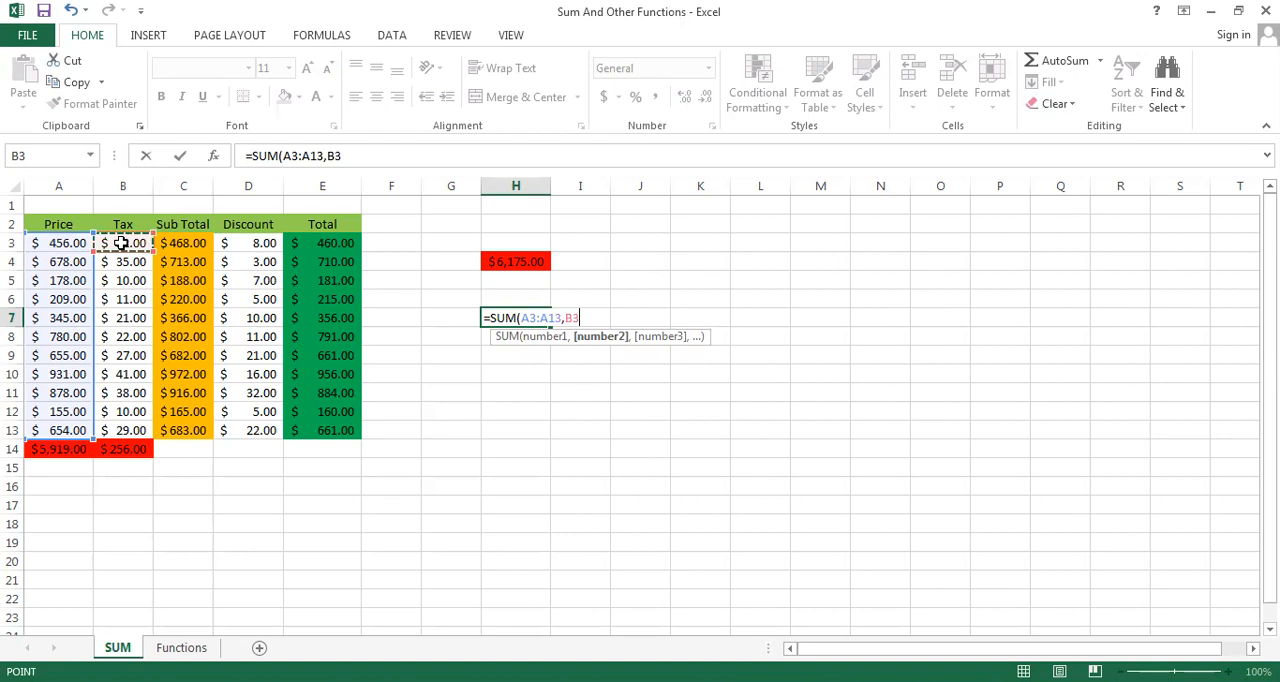
{"action": "key", "text": "ctrl+shift+Down"}
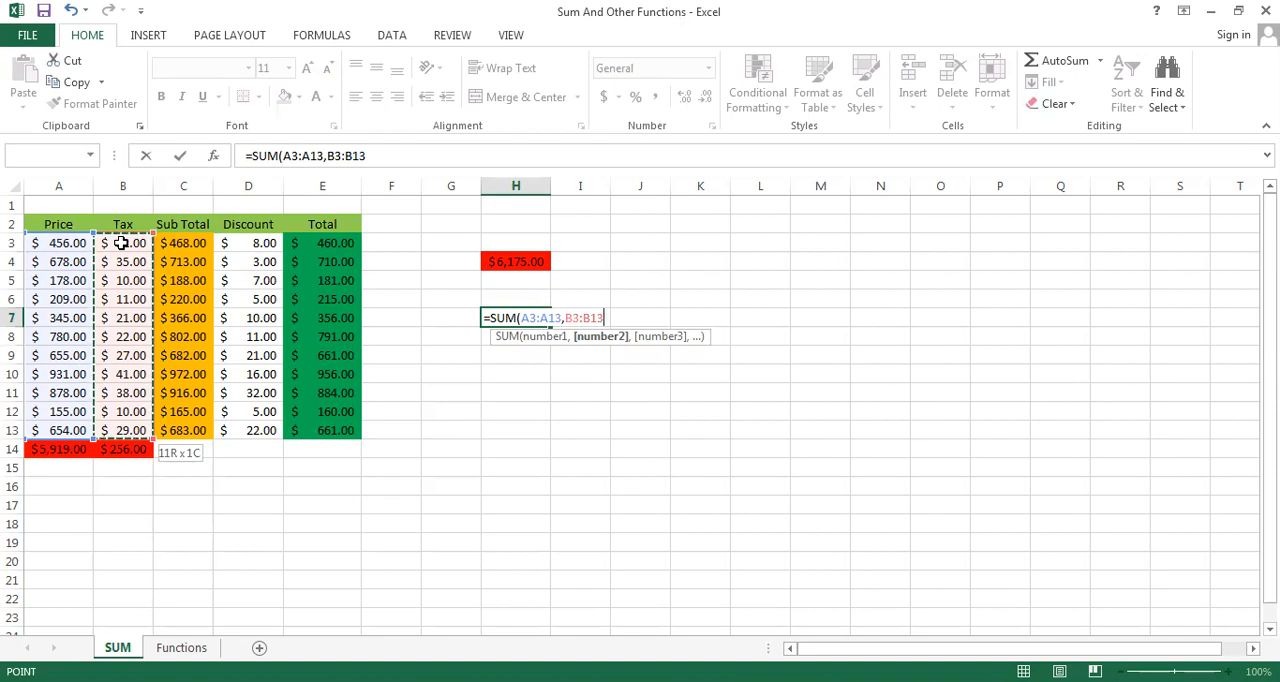
{"action": "type", "text": ")"}
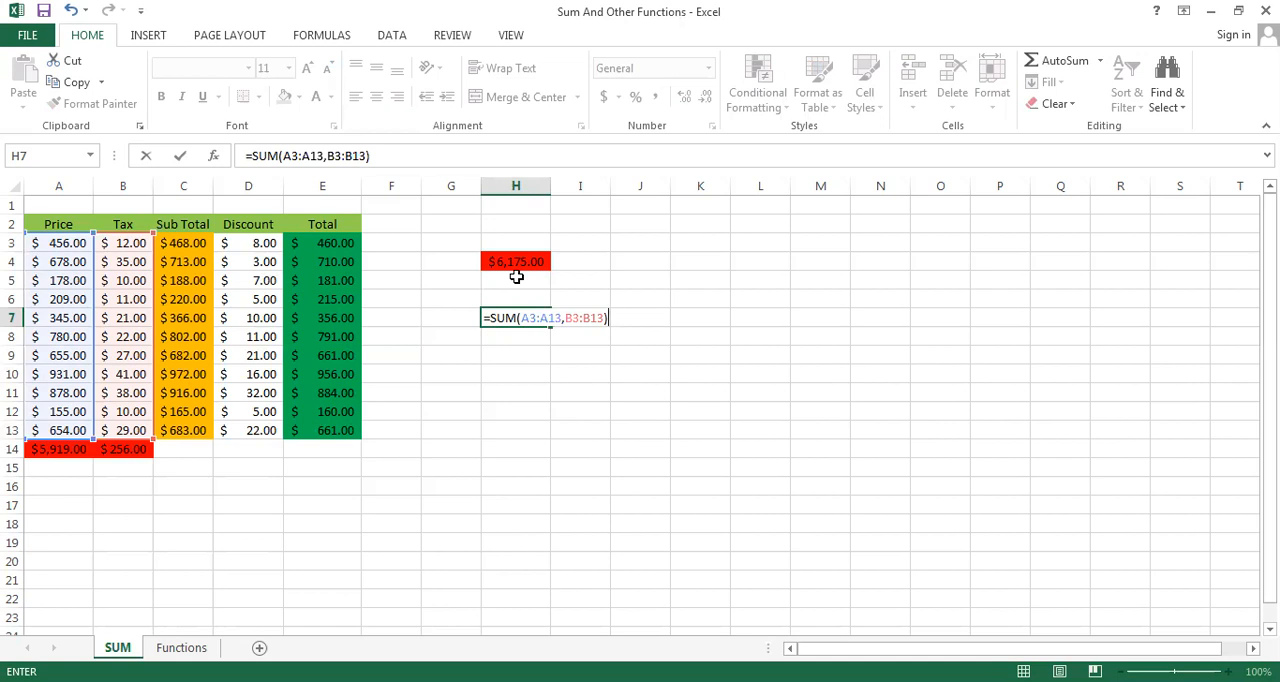
{"action": "key", "text": "Return"}
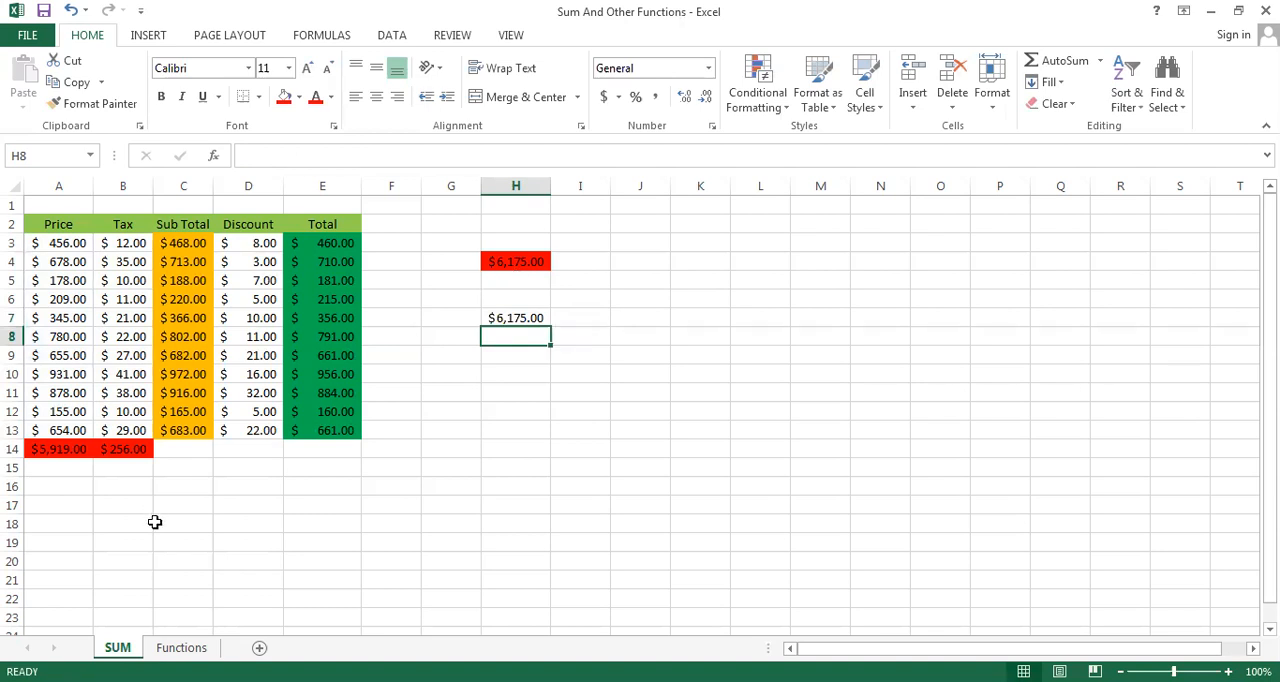
On the Functions sheet, calculate the Maximum of the Price values in F3 with =MAX(B3:B13)
{"action": "left_click", "coordinate": [181, 647]}
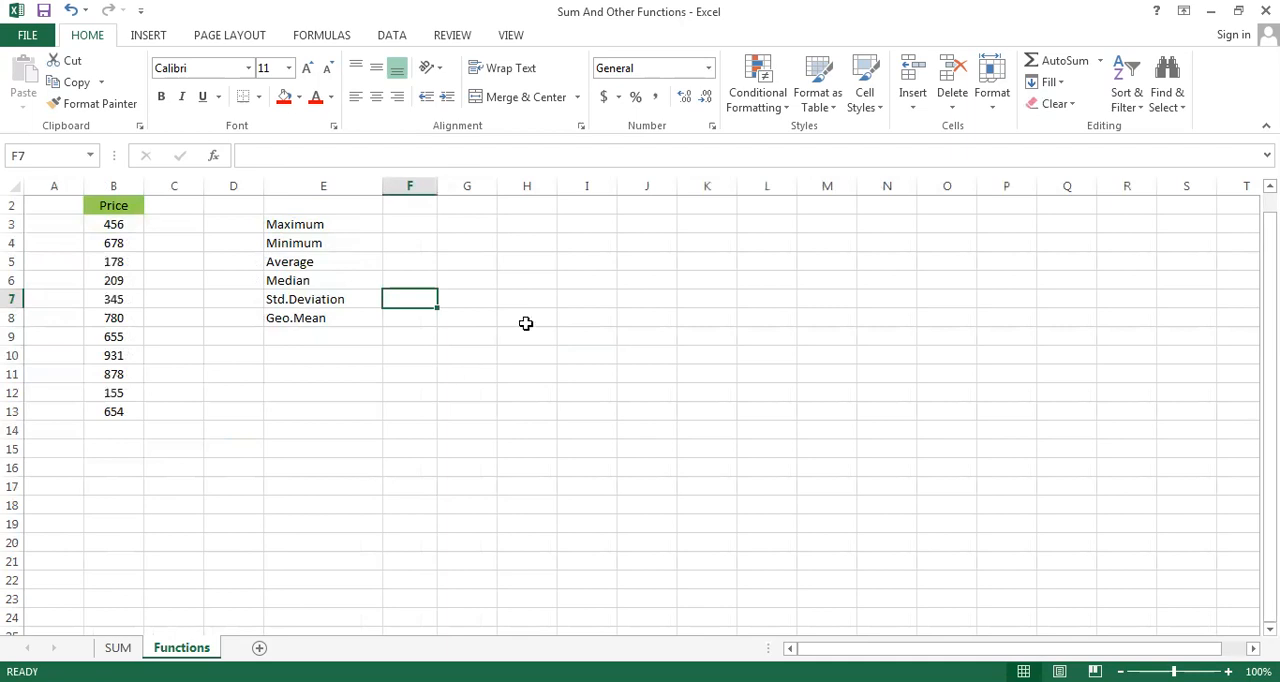
{"action": "left_click", "coordinate": [400, 230]}
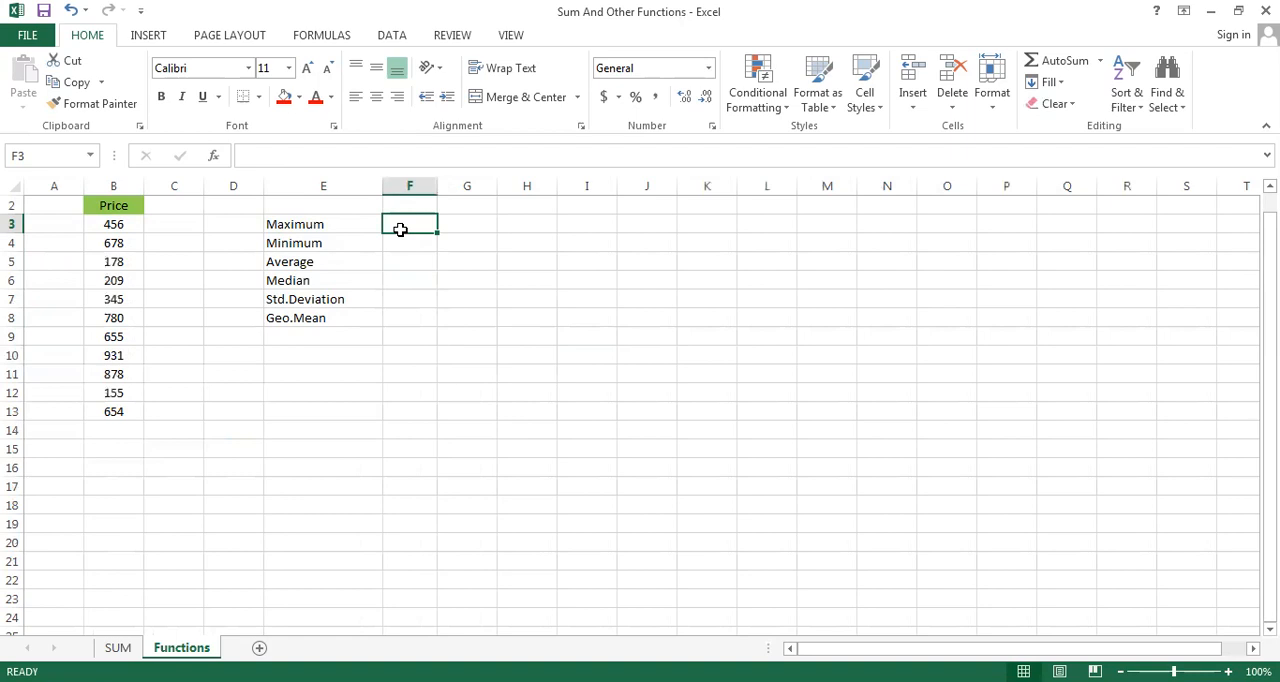
{"action": "type", "text": "="}
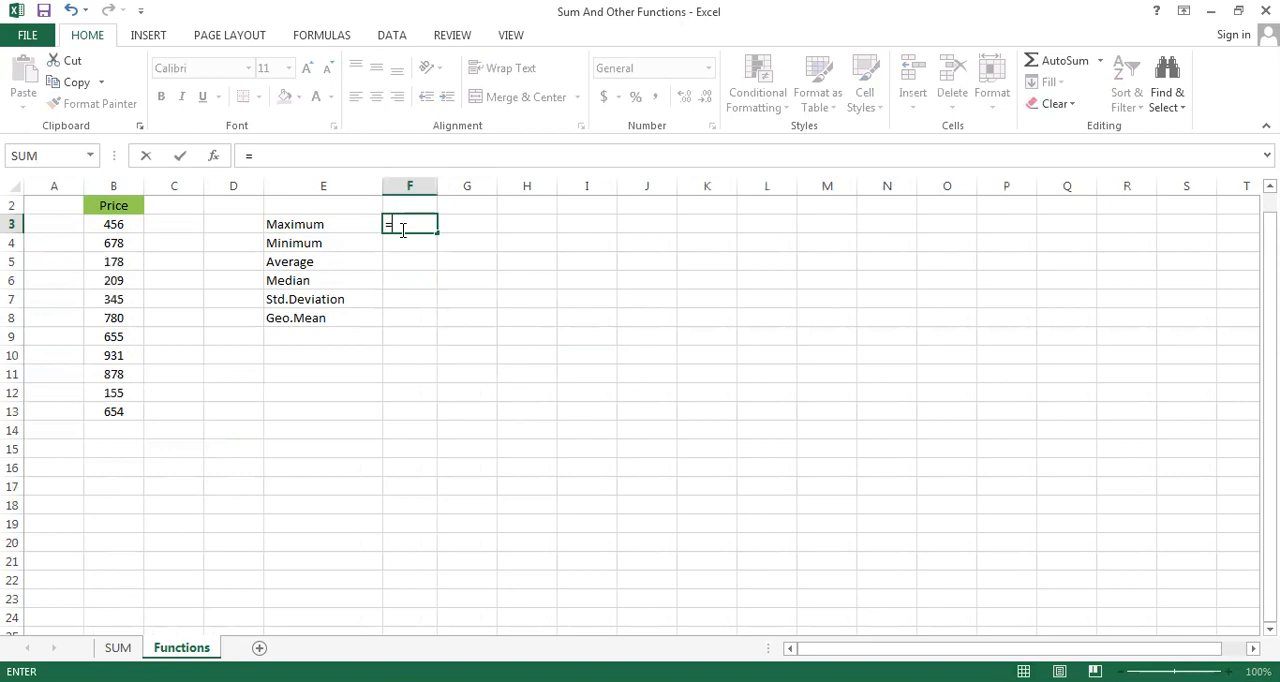
{"action": "type", "text": "MA"}
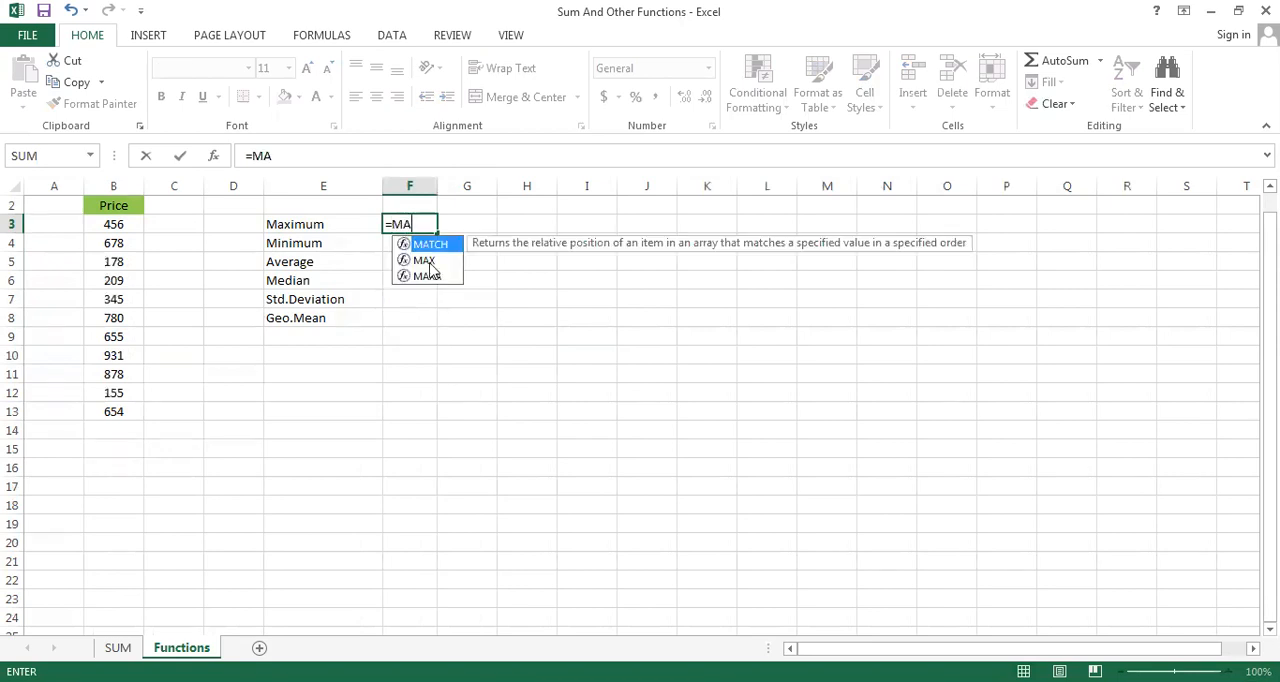
{"action": "left_click", "coordinate": [428, 263]}
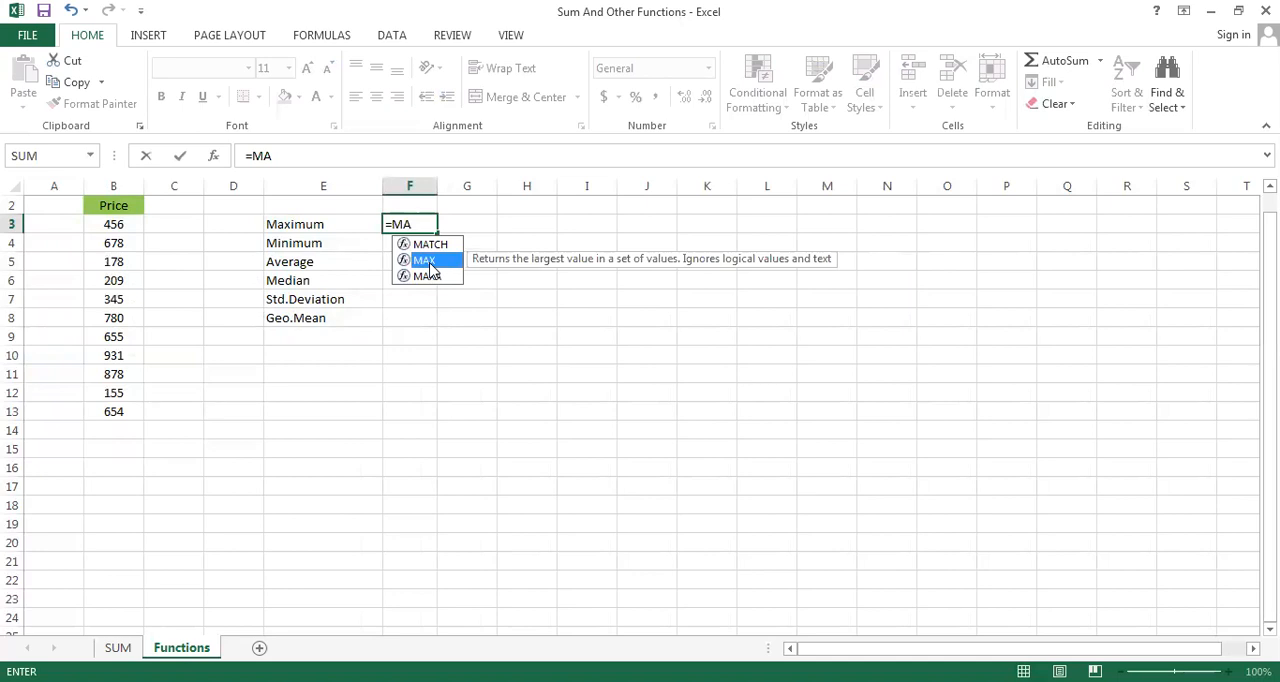
{"action": "double_click", "coordinate": [429, 262]}
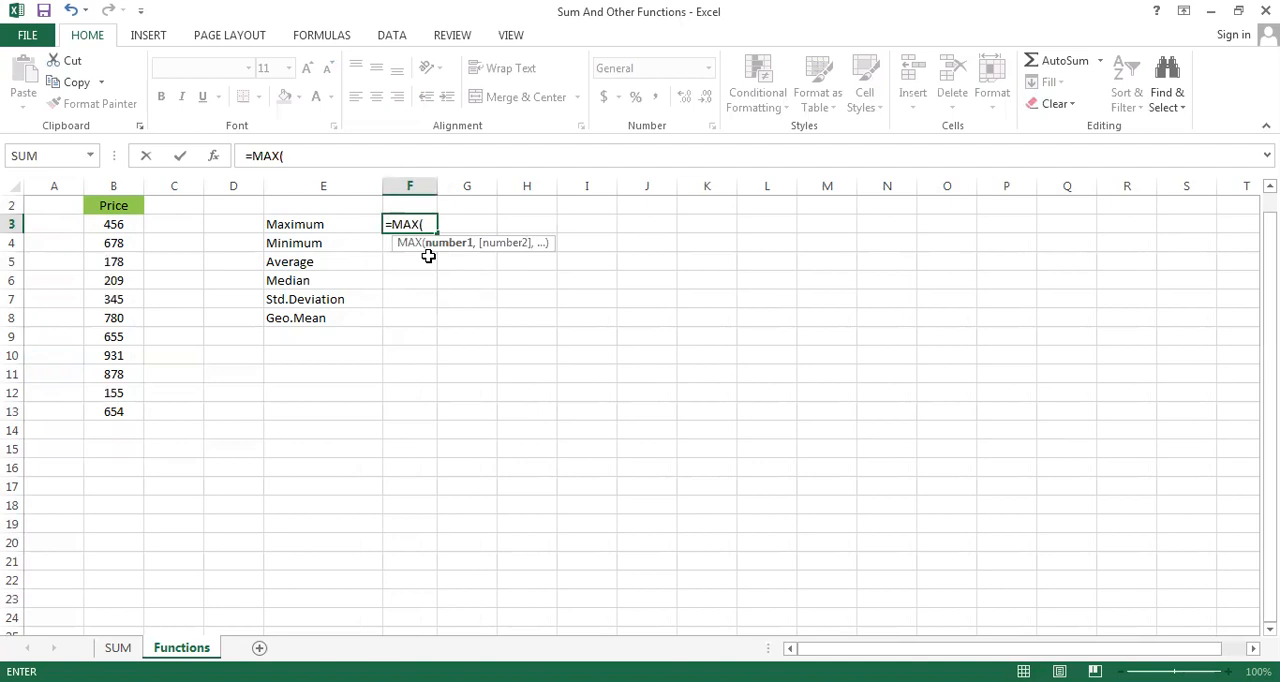
{"action": "left_click", "coordinate": [113, 230]}
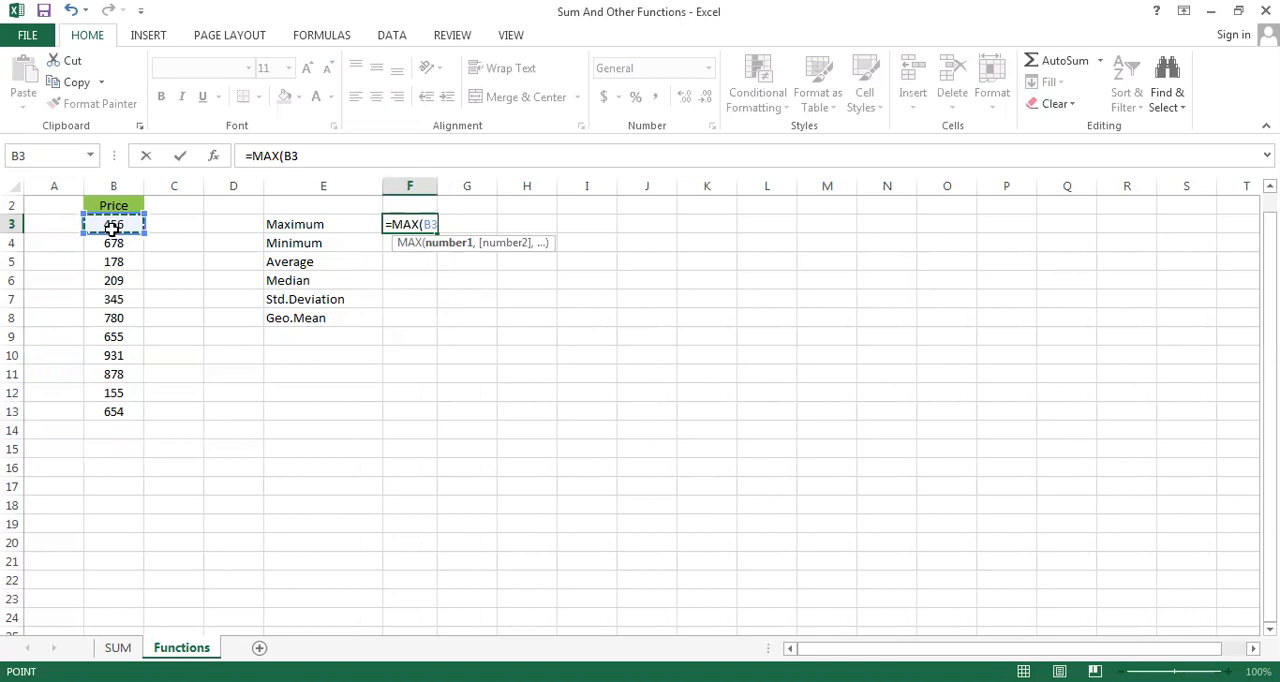
{"action": "key", "text": "ctrl+shift+Down"}
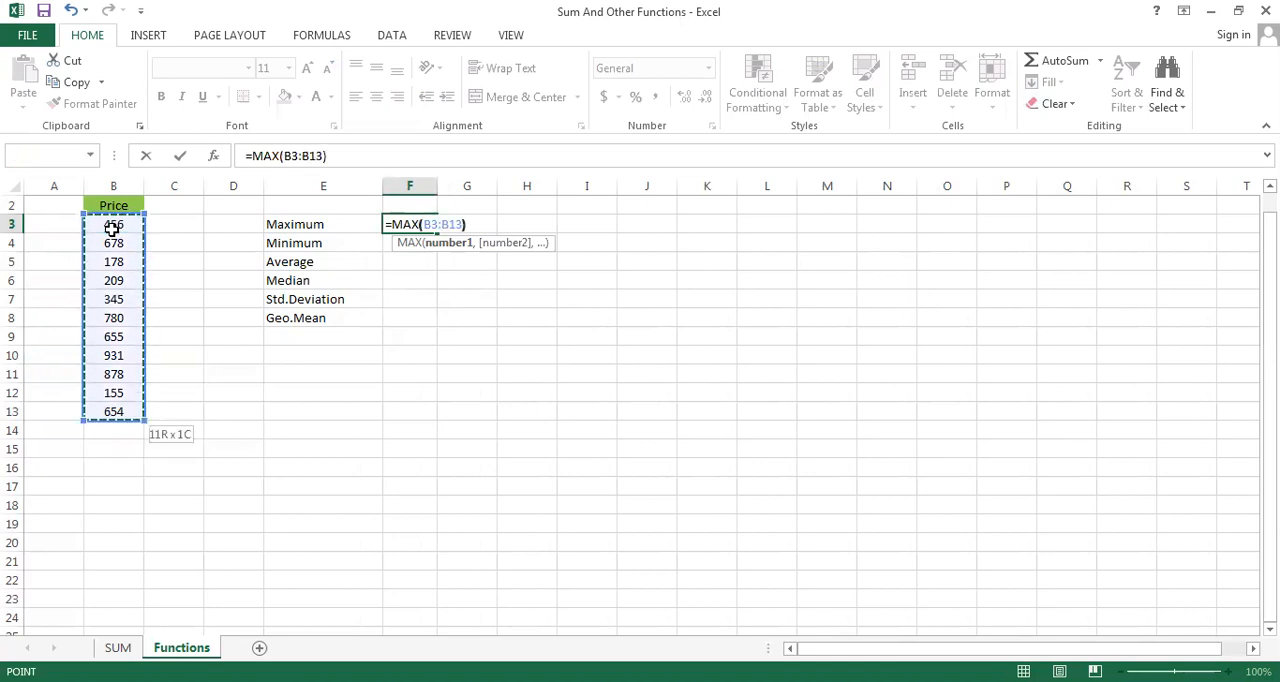
{"action": "key", "text": "Return"}
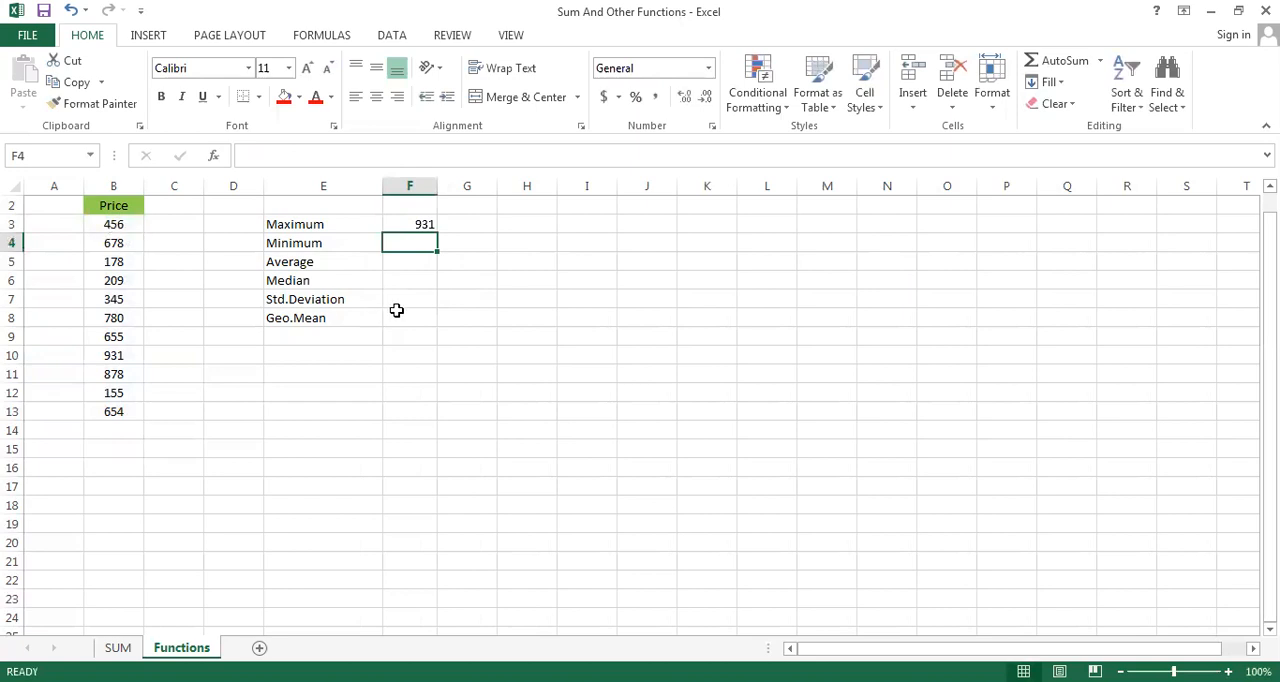
Calculate the Minimum of the Price values in F4 with the formula =MIN(B3:B13)
{"action": "type", "text": "="}
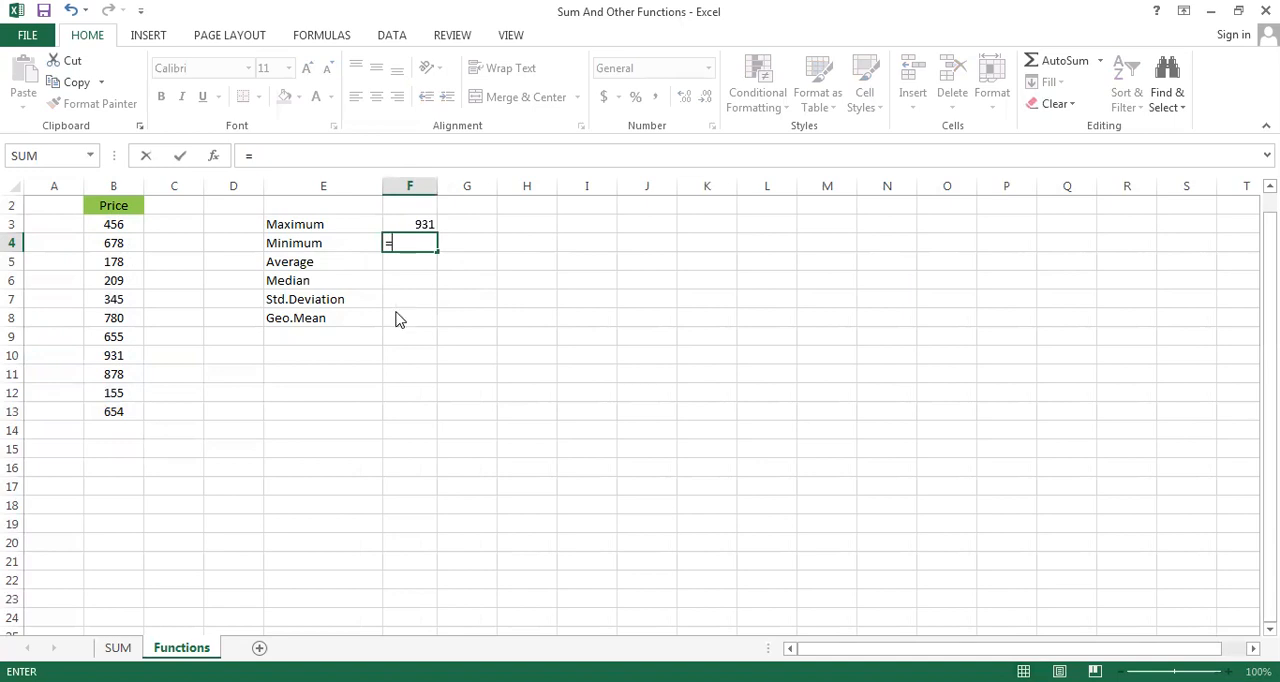
{"action": "type", "text": "MI"}
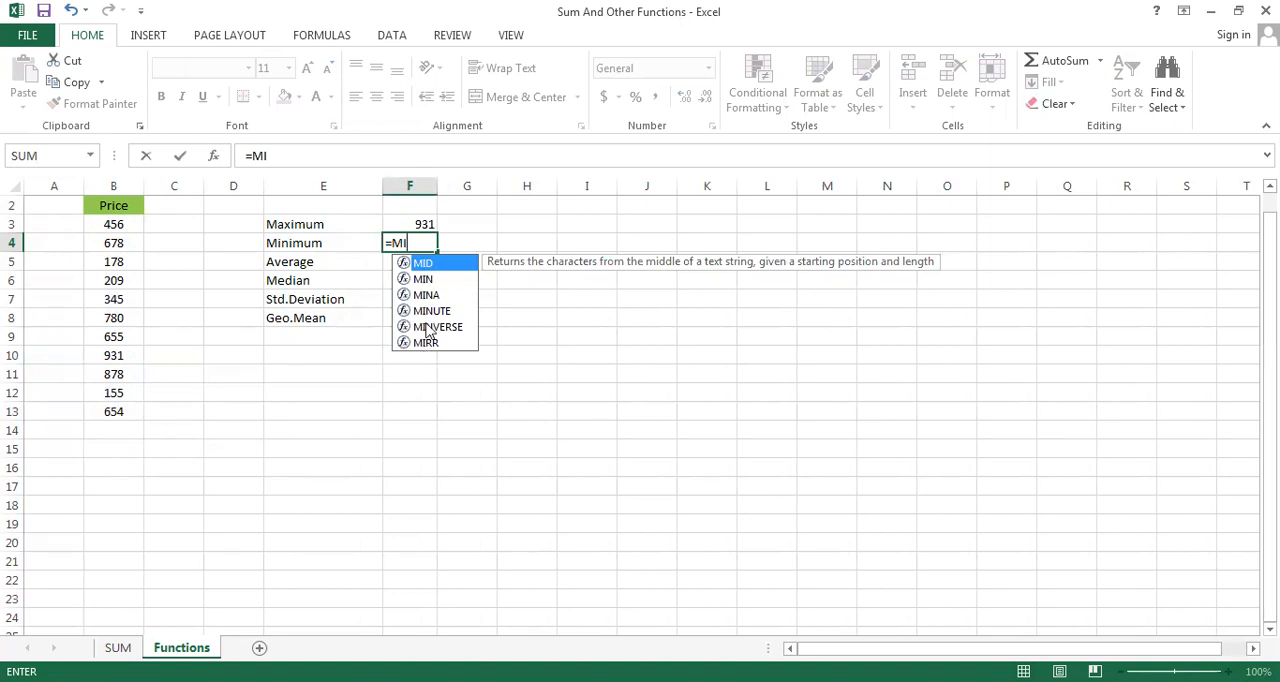
{"action": "left_click", "coordinate": [426, 280]}
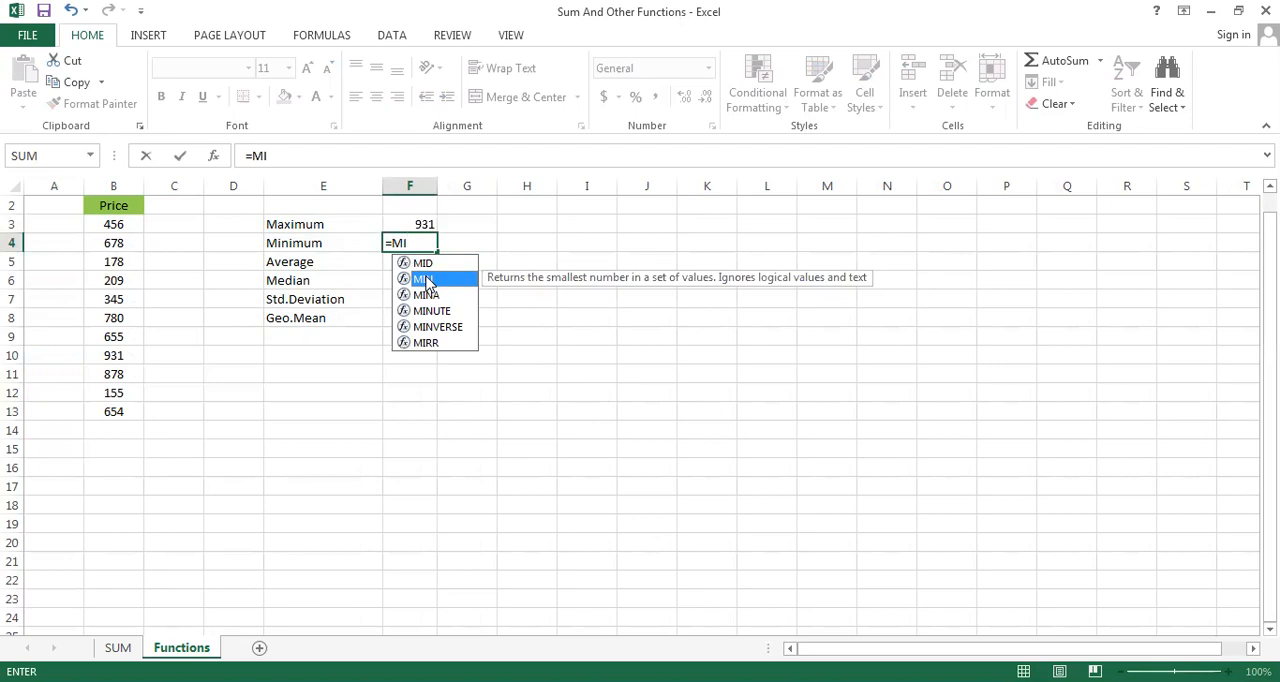
{"action": "double_click", "coordinate": [426, 280]}
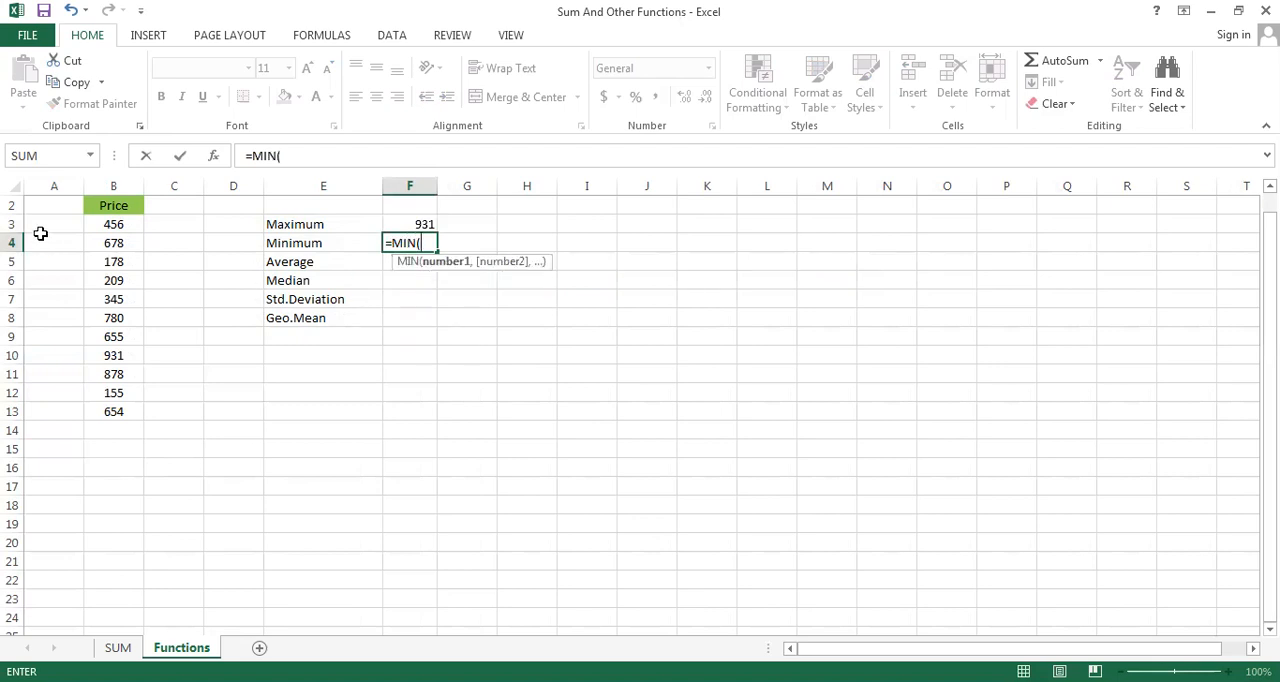
{"action": "left_click", "coordinate": [102, 227]}
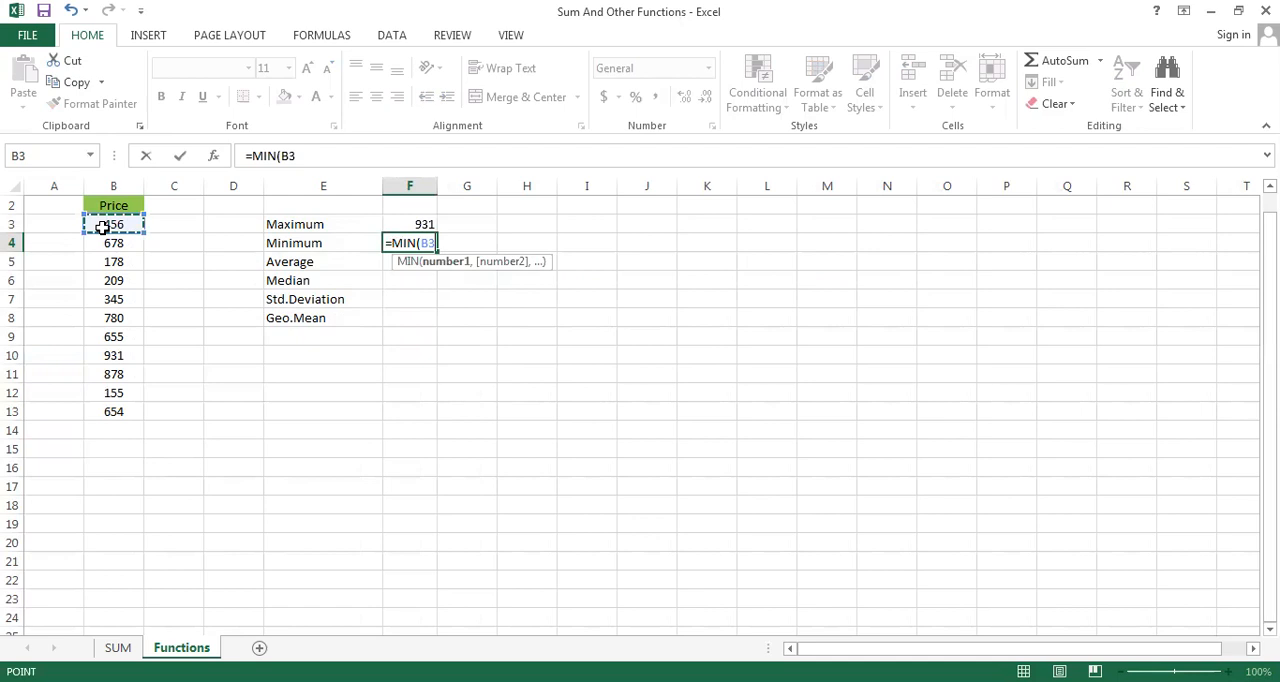
{"action": "key", "text": "ctrl+shift+Down"}
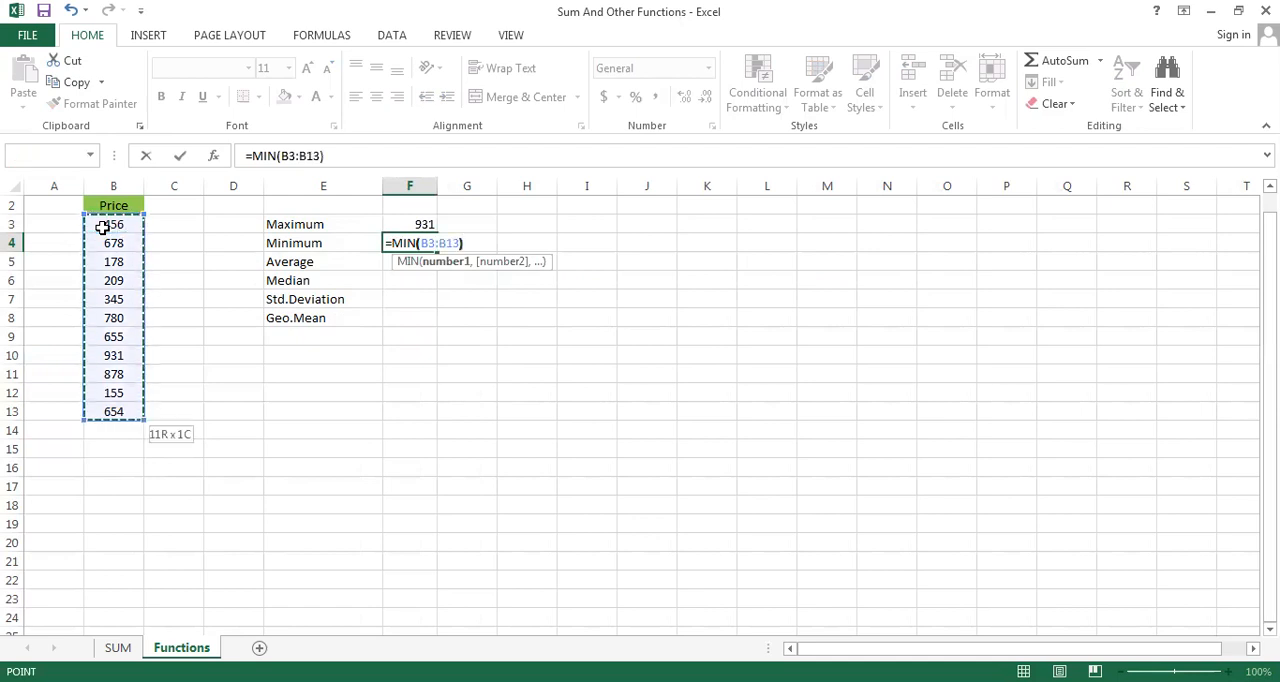
{"action": "key", "text": "Return"}
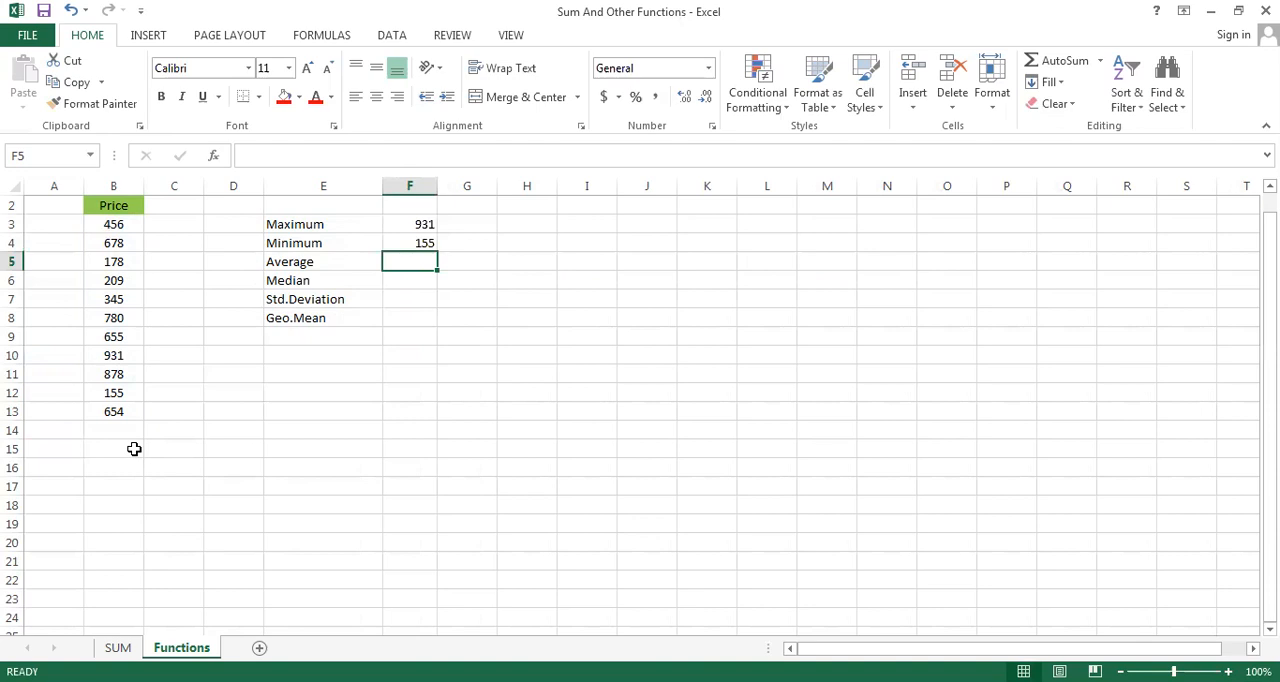
Calculate the Average of the Price values in F5 with the formula =AVERAGE(B3:B13)
{"action": "type", "text": "="}
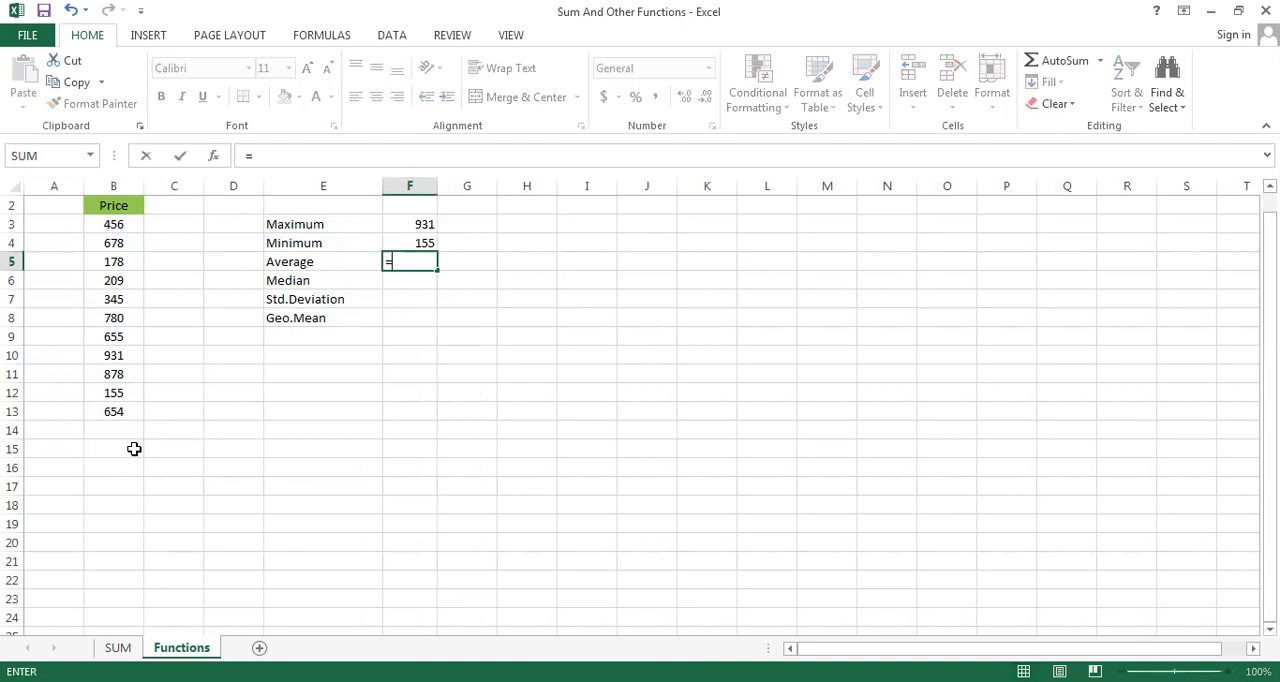
{"action": "type", "text": "AV"}
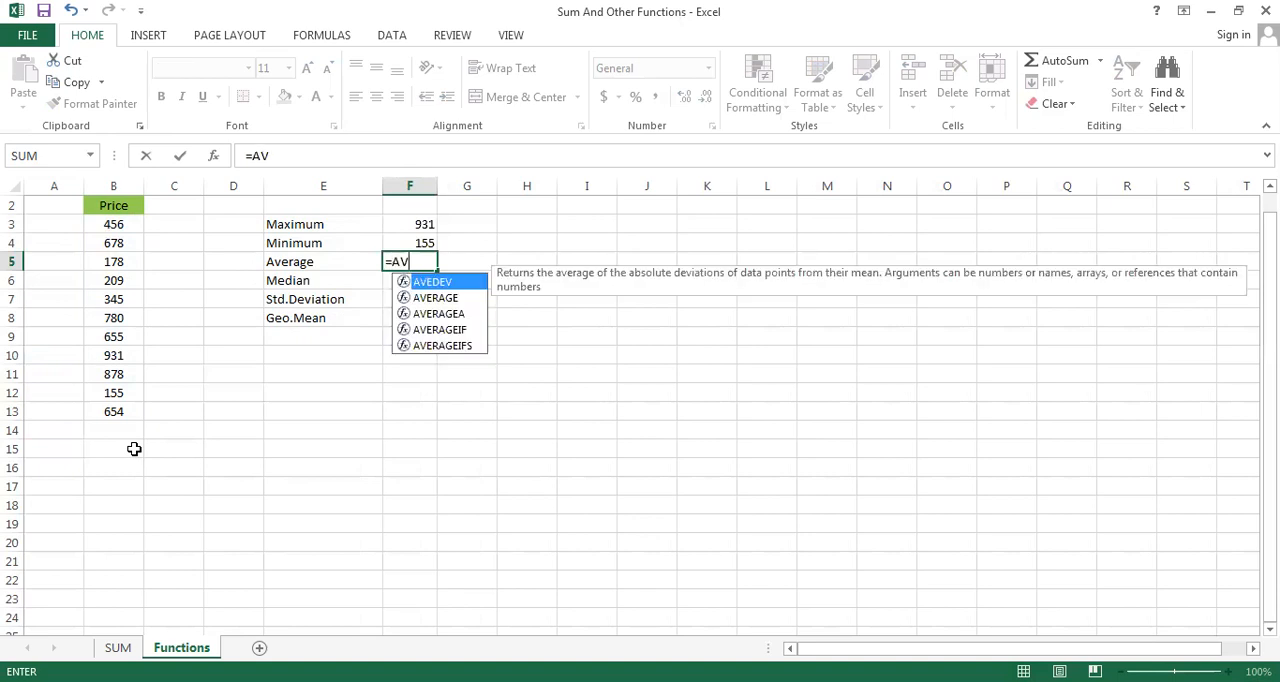
{"action": "left_click", "coordinate": [453, 300]}
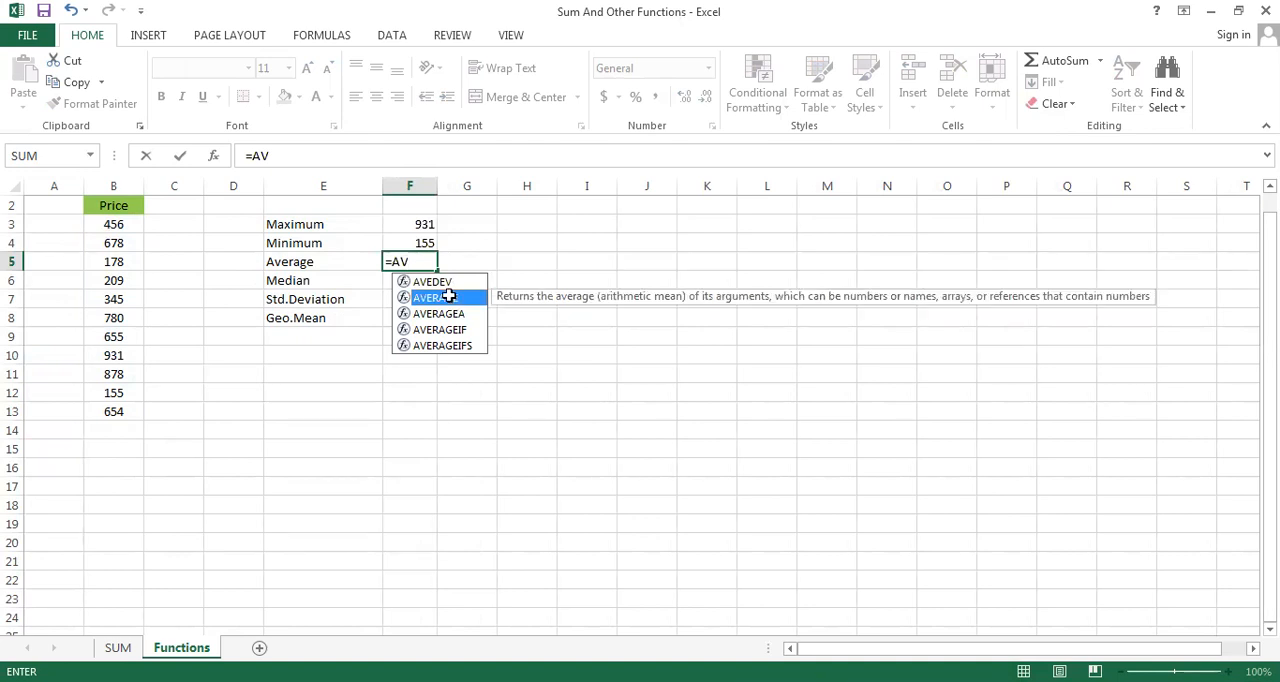
{"action": "double_click", "coordinate": [453, 300]}
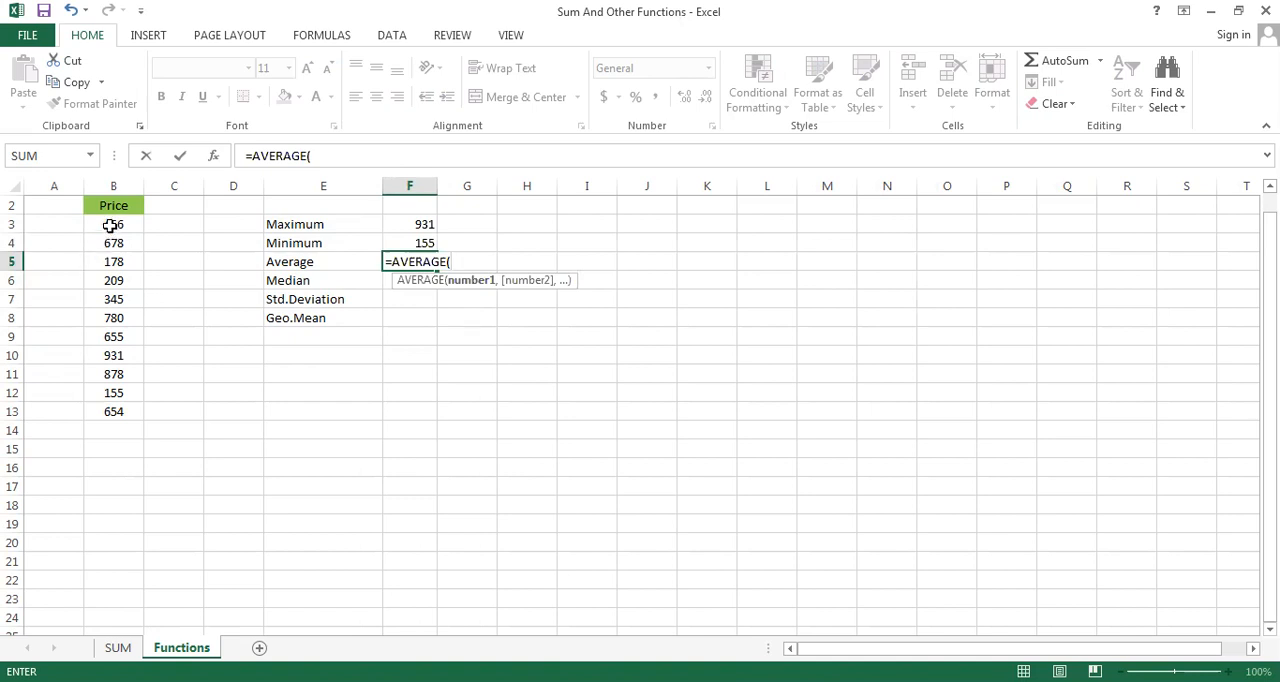
{"action": "left_click", "coordinate": [110, 225]}
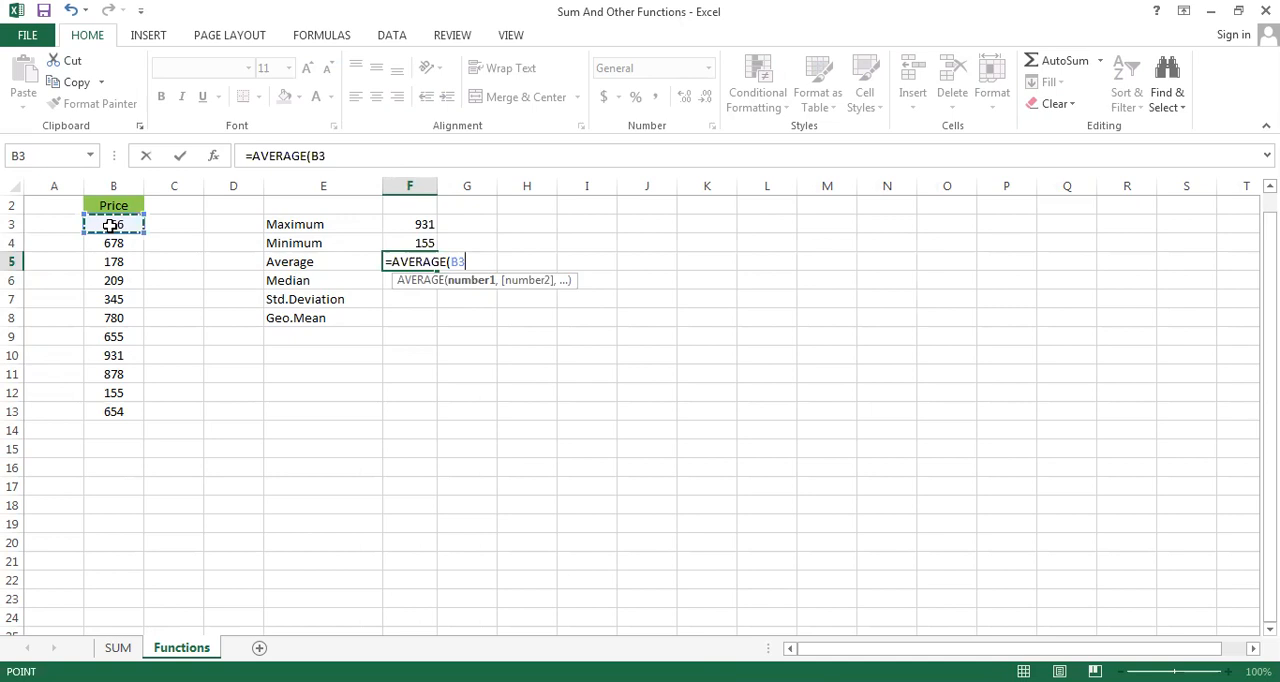
{"action": "key", "text": "ctrl+shift+Down"}
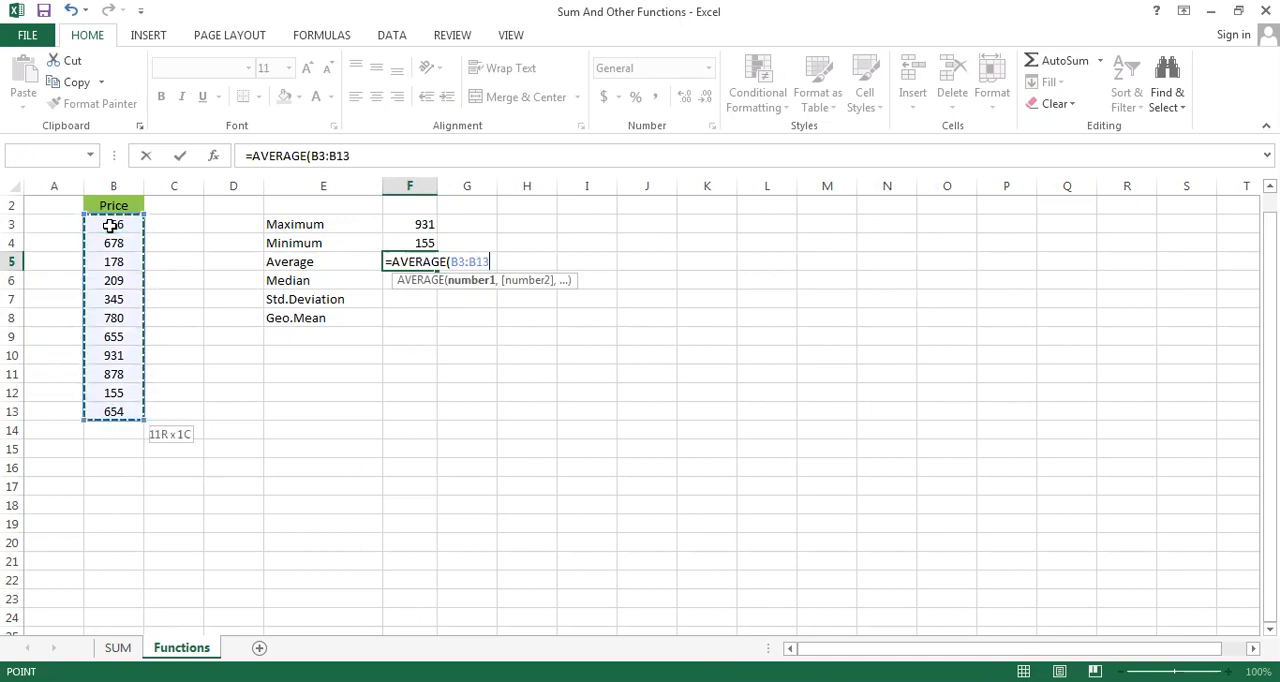
{"action": "type", "text": ")"}
{"action": "key", "text": "Return"}
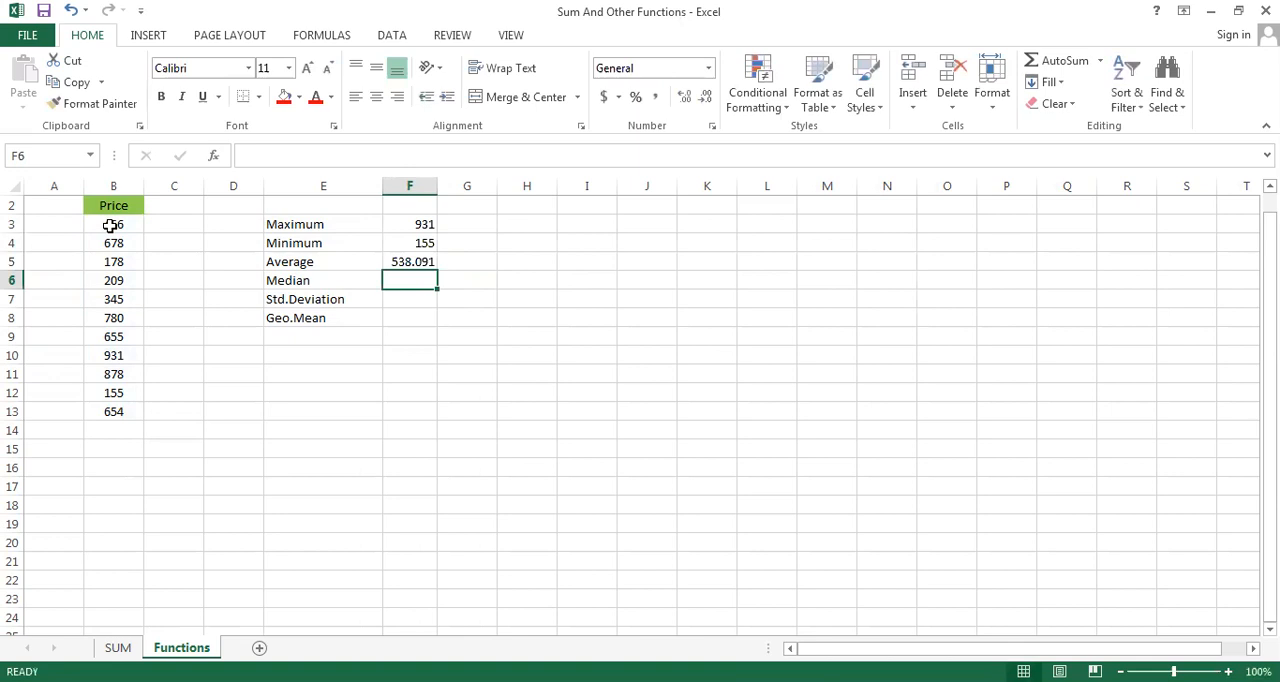
Calculate the Median of the Price values in F6 with the formula =MEDIAN(B3:B13)
{"action": "type", "text": "="}
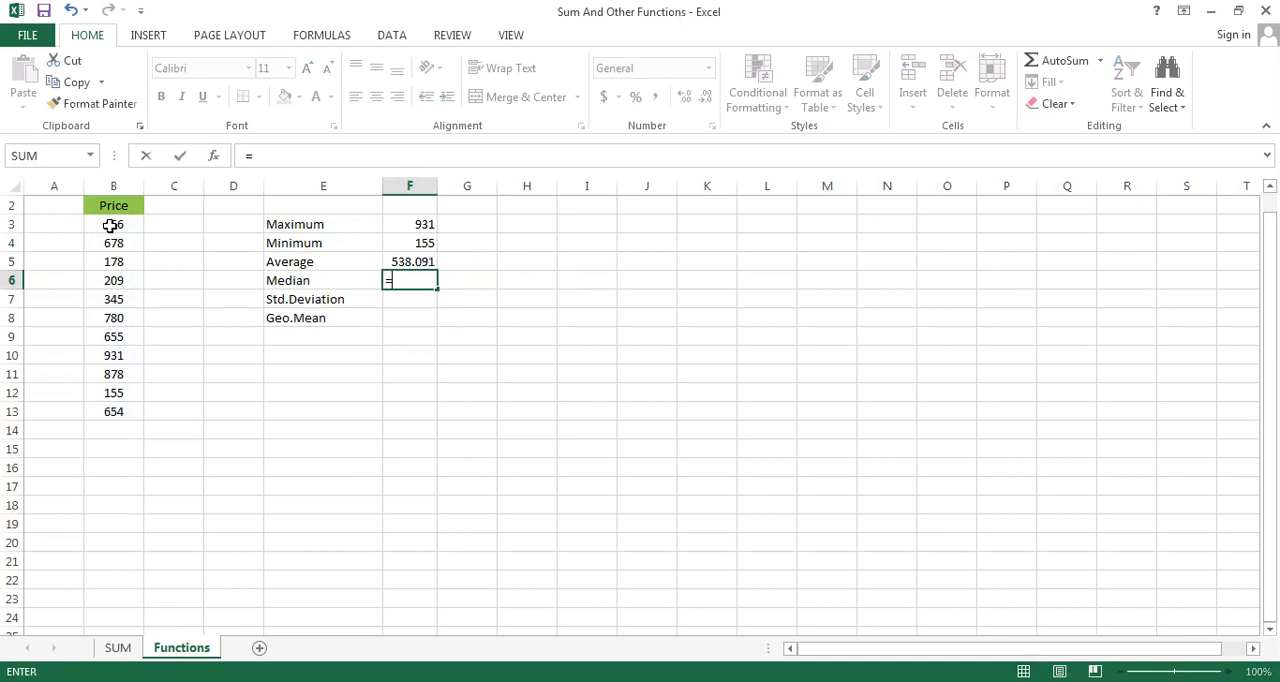
{"action": "type", "text": "MED"}
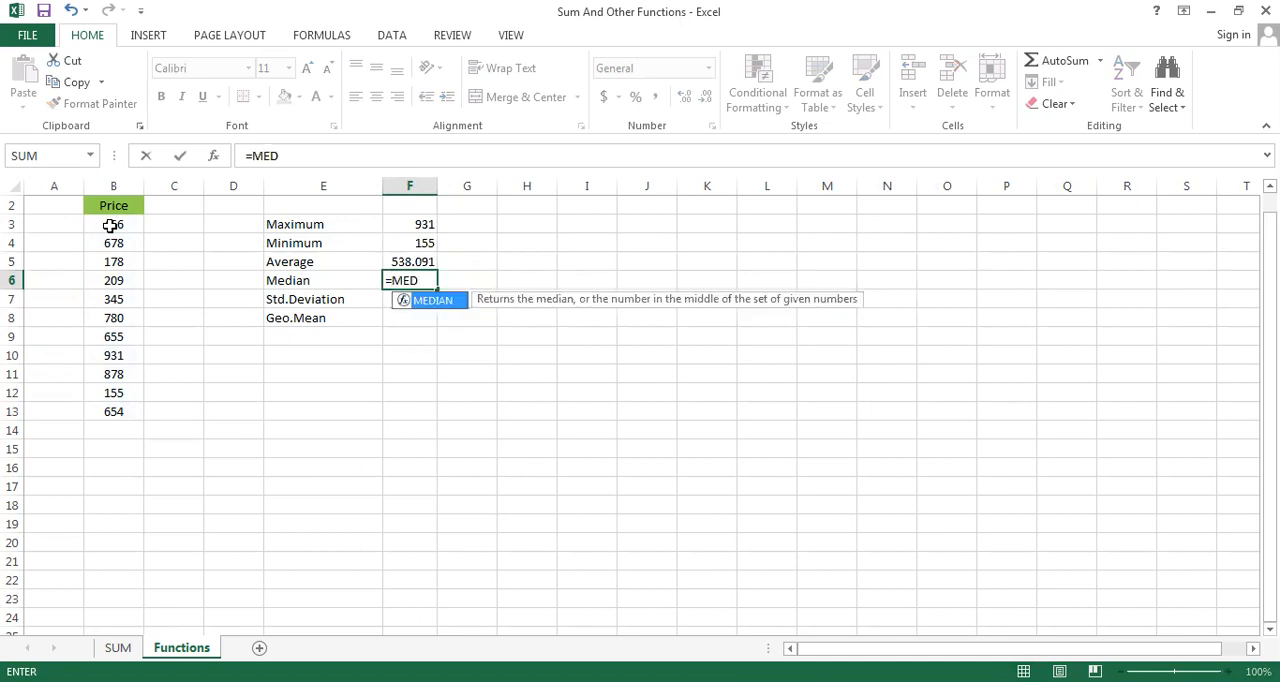
{"action": "double_click", "coordinate": [432, 300]}
{"action": "left_click", "coordinate": [119, 224]}
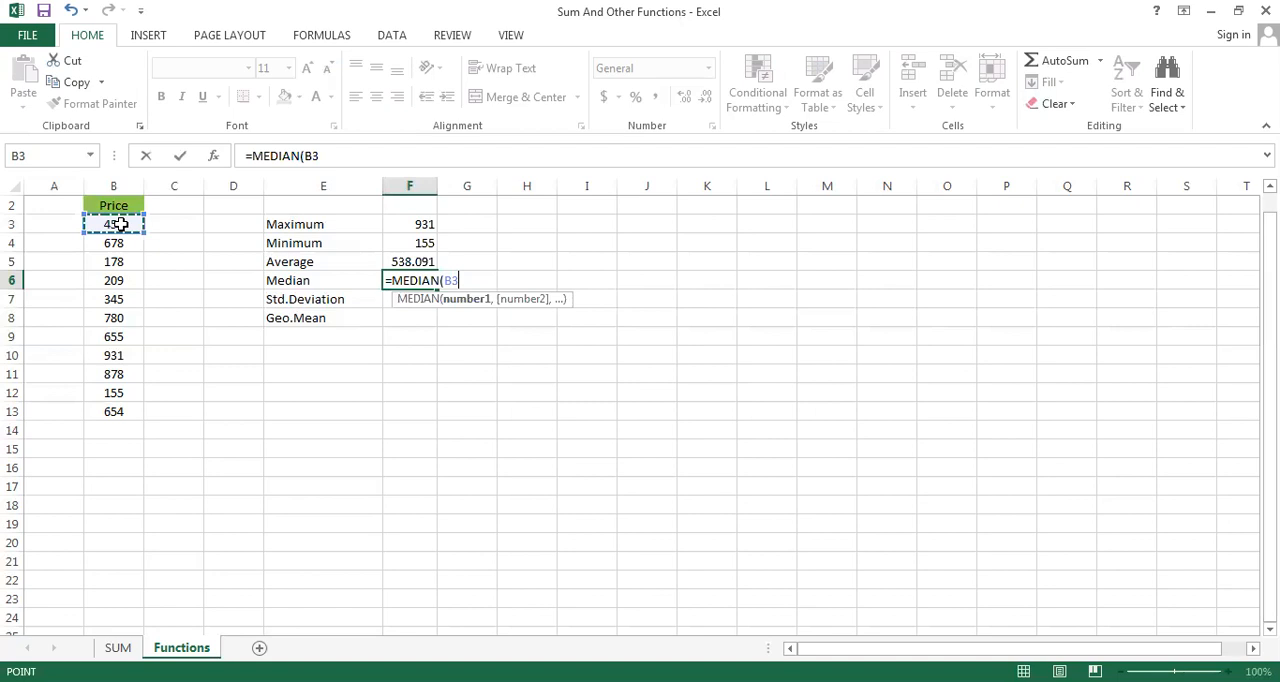
{"action": "key", "text": "ctrl+shift+Down"}
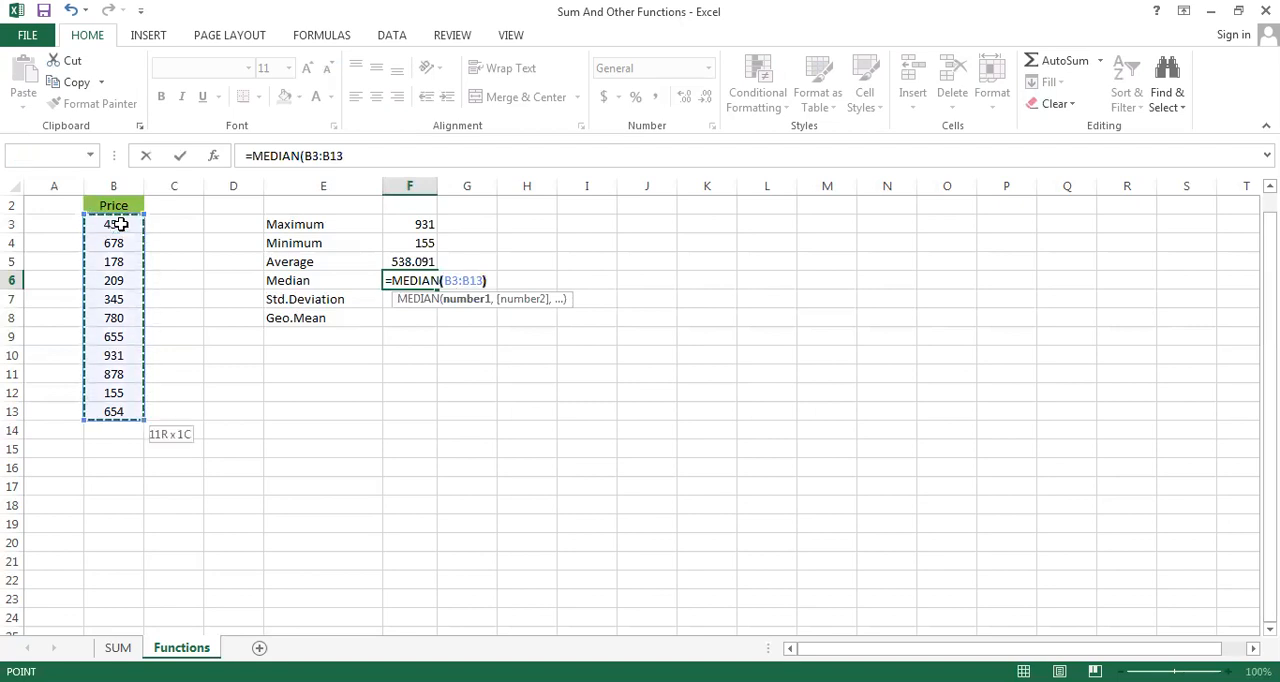
{"action": "key", "text": "Return"}
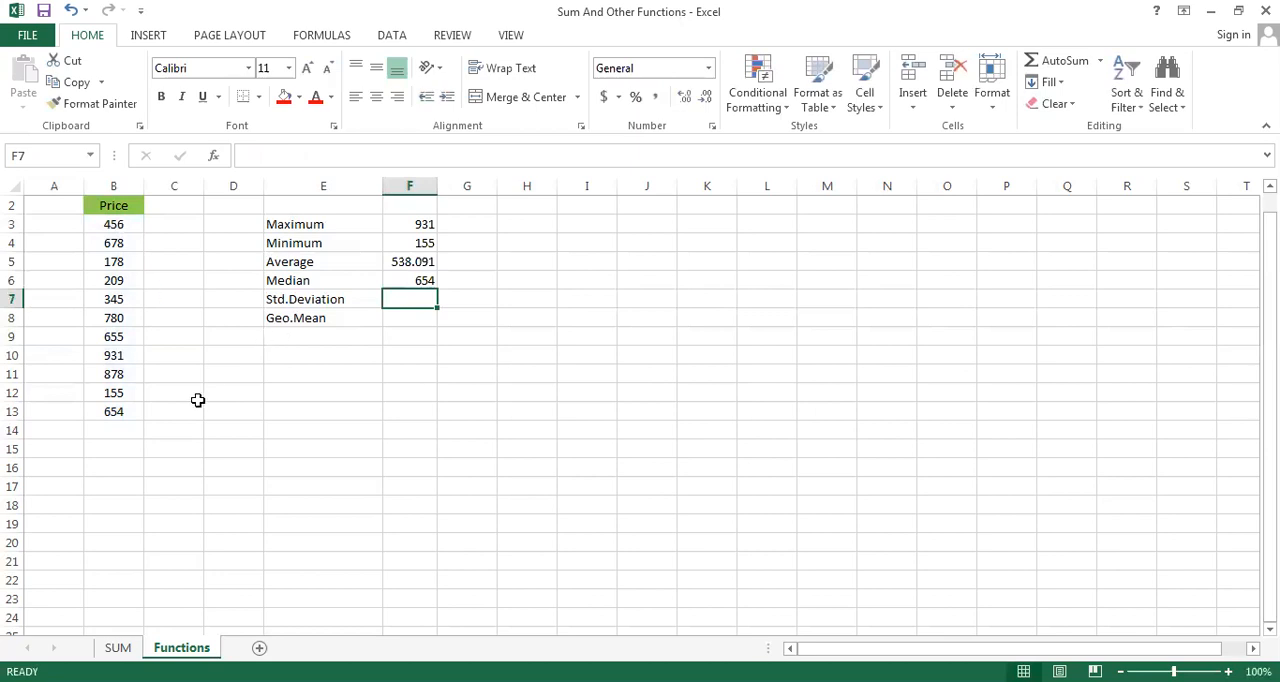
Calculate the standard deviation of the Price values in F7 with the formula =STDEV(B3:B13)
{"action": "type", "text": "="}
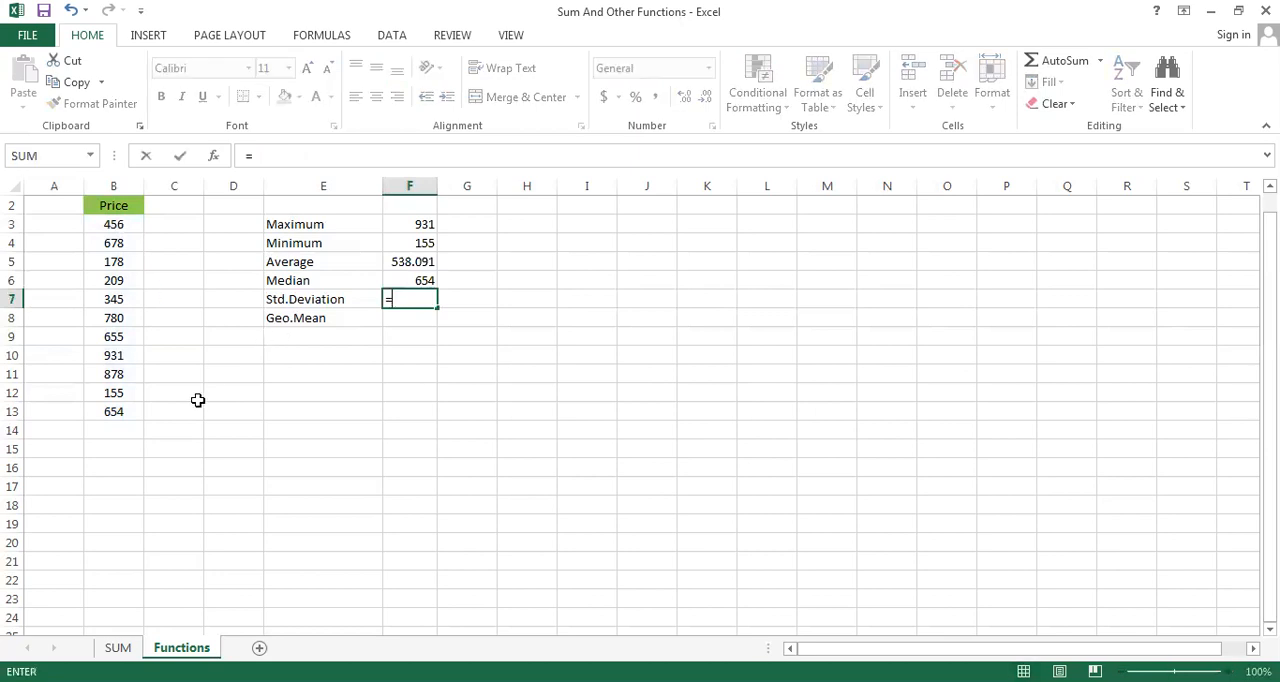
{"action": "type", "text": "ST"}
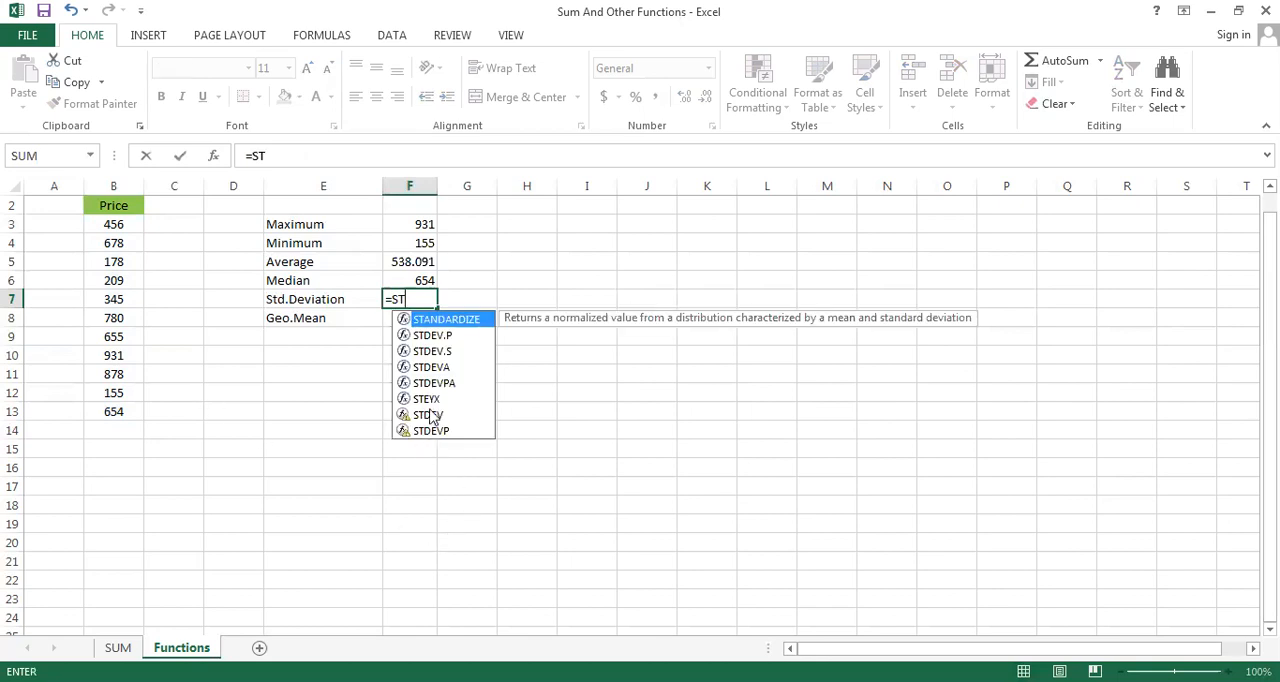
{"action": "left_click", "coordinate": [430, 415]}
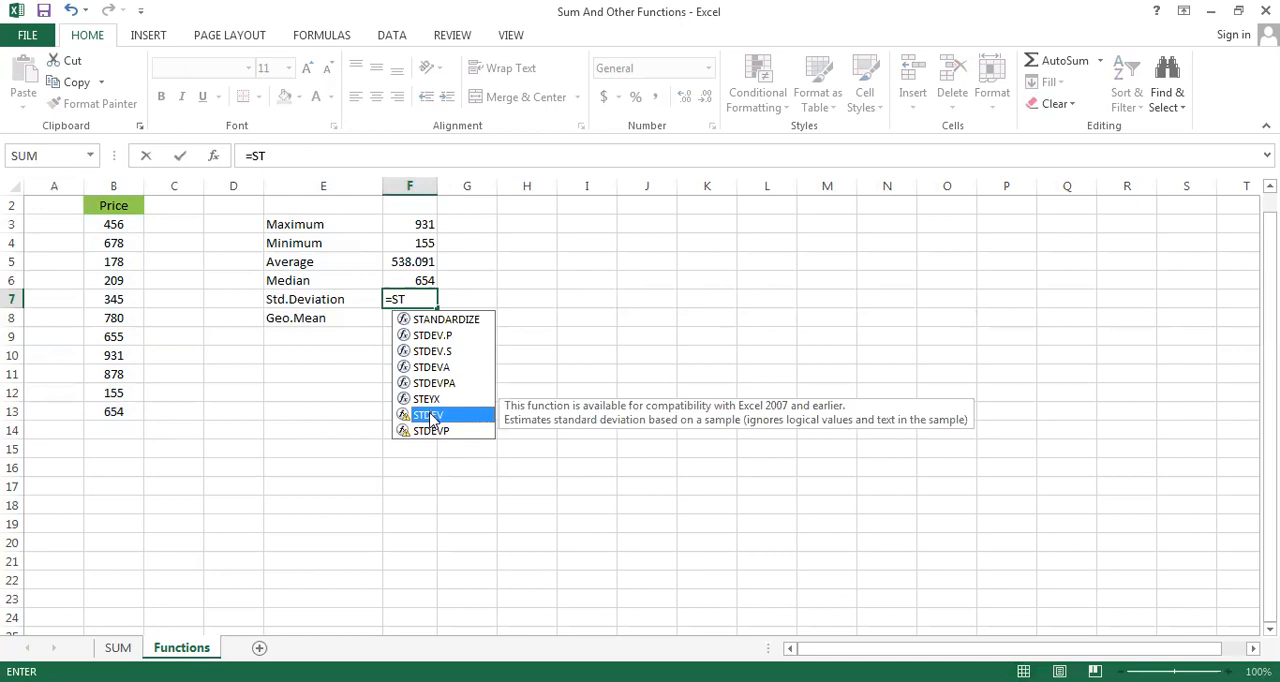
{"action": "double_click", "coordinate": [430, 415]}
{"action": "left_click", "coordinate": [98, 231]}
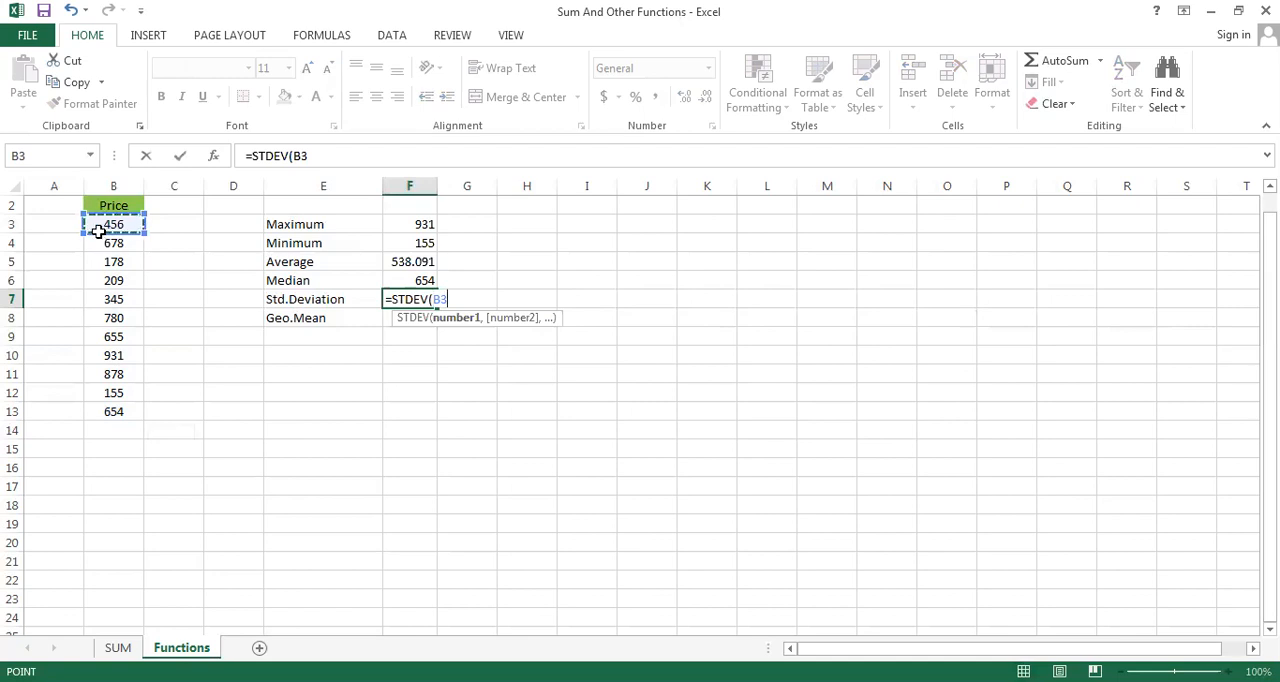
{"action": "key", "text": "ctrl+shift+Down"}
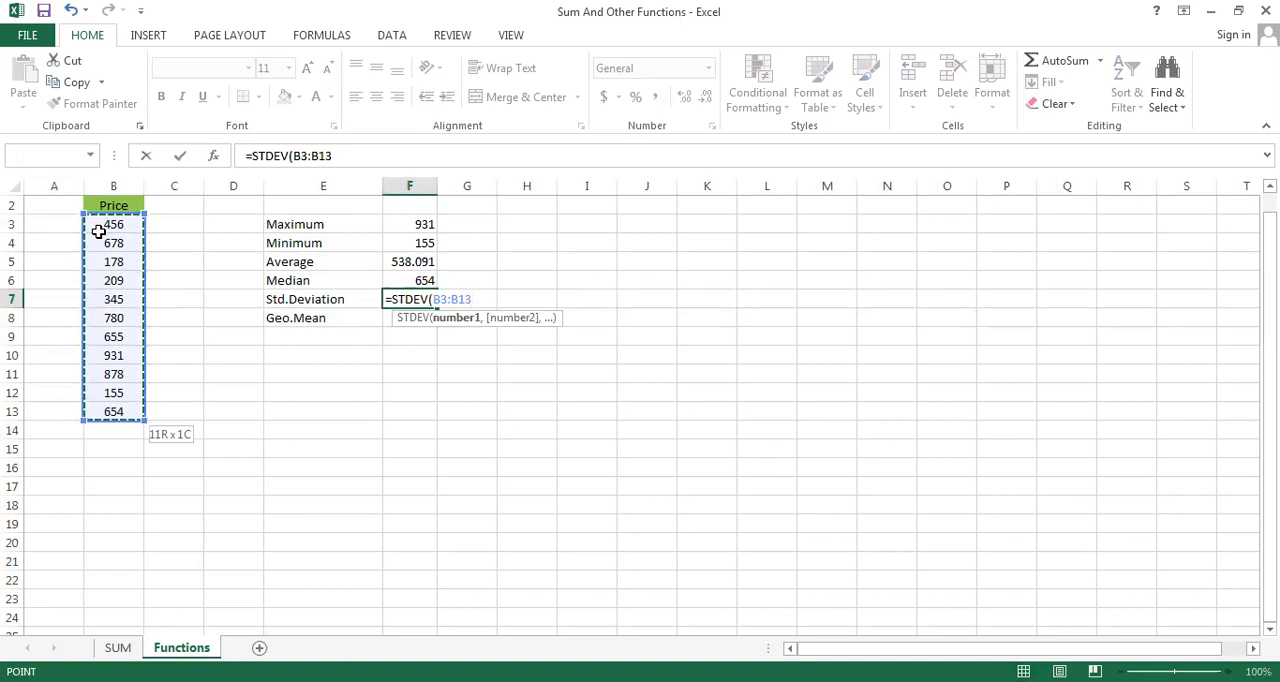
{"action": "type", "text": ")"}
{"action": "key", "text": "Return"}
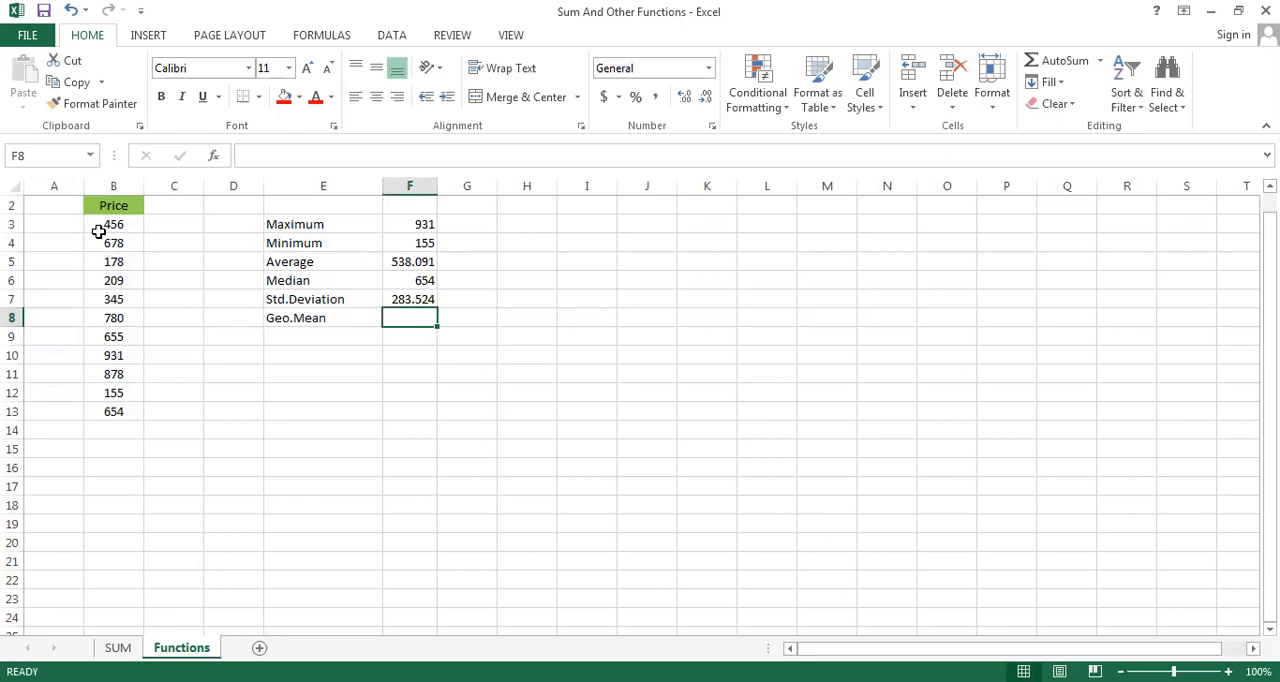
Calculate the geometric mean of the Price values in F8 using GEOMEAN over B3:B13
{"action": "type", "text": "="}
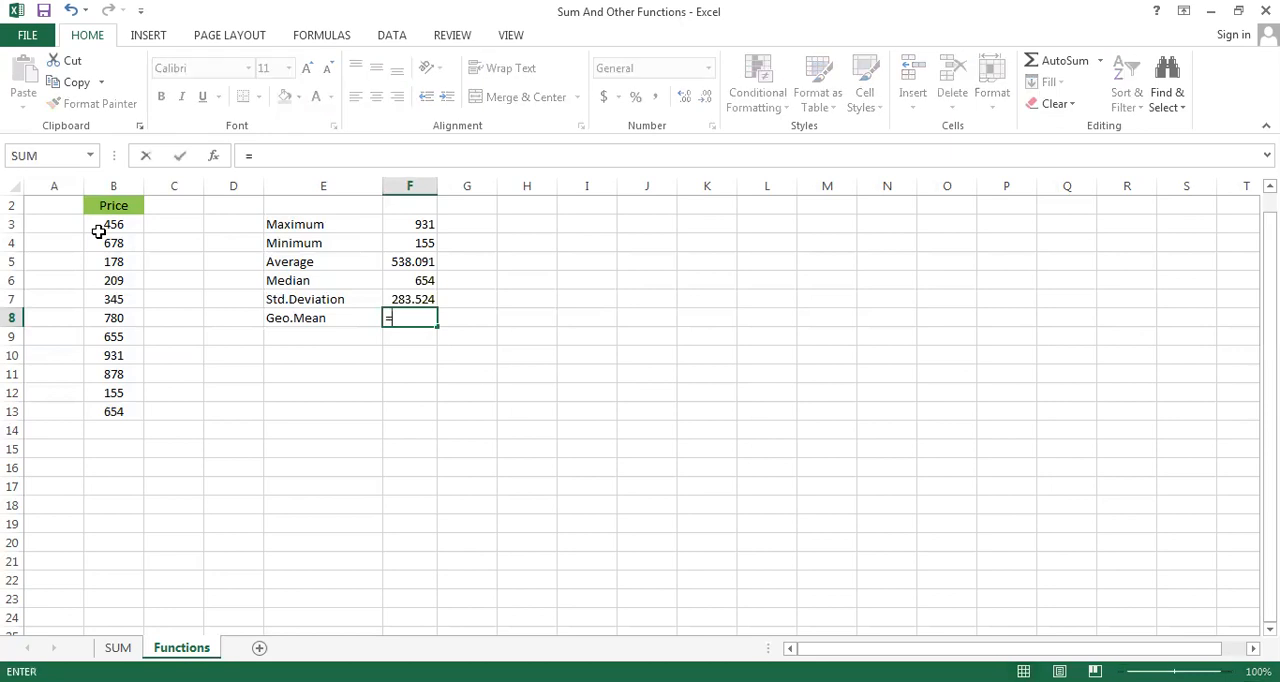
{"action": "type", "text": "GEO"}
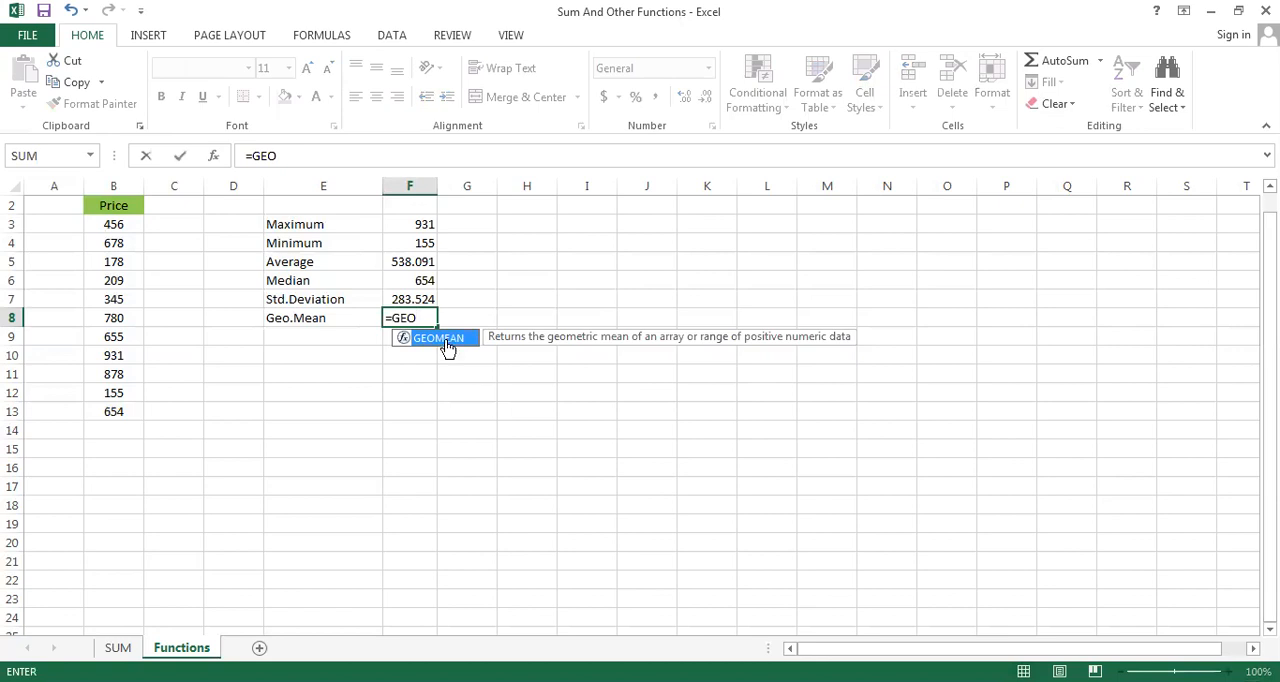
{"action": "double_click", "coordinate": [448, 346]}
{"action": "left_click", "coordinate": [115, 225]}
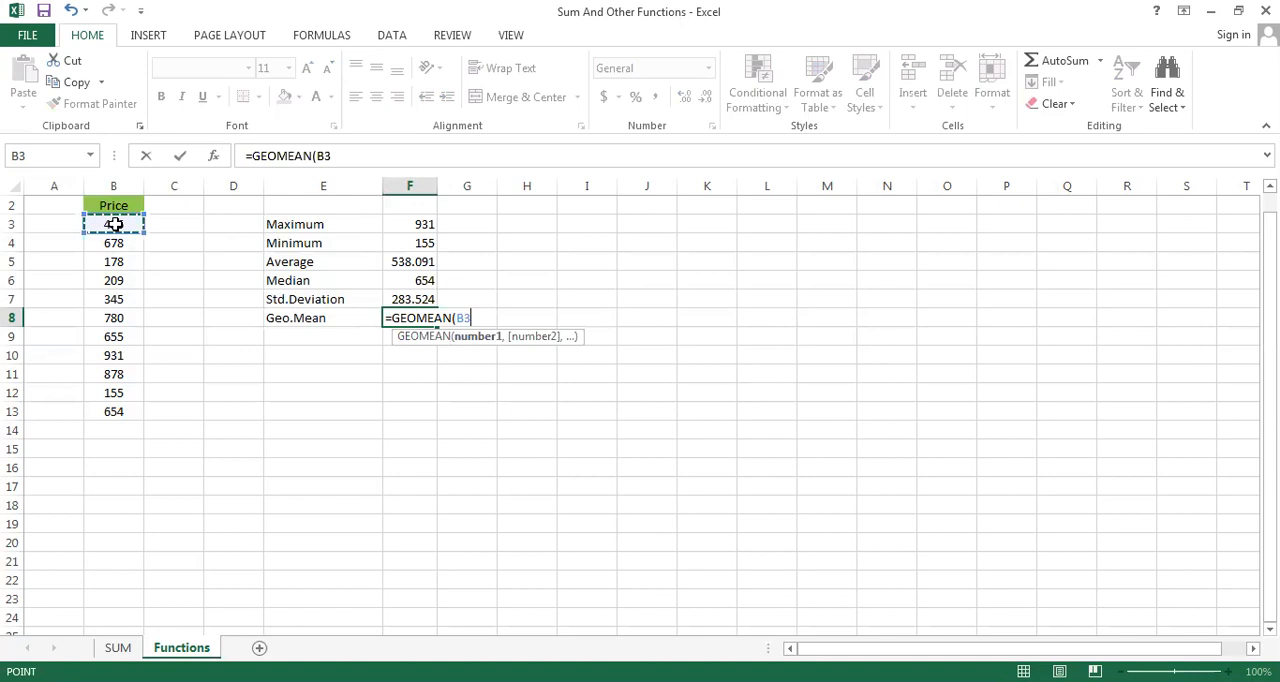
{"action": "left_click_drag", "start_coordinate": [115, 225], "coordinate": [115, 412]}
{"action": "key", "text": "Return"}
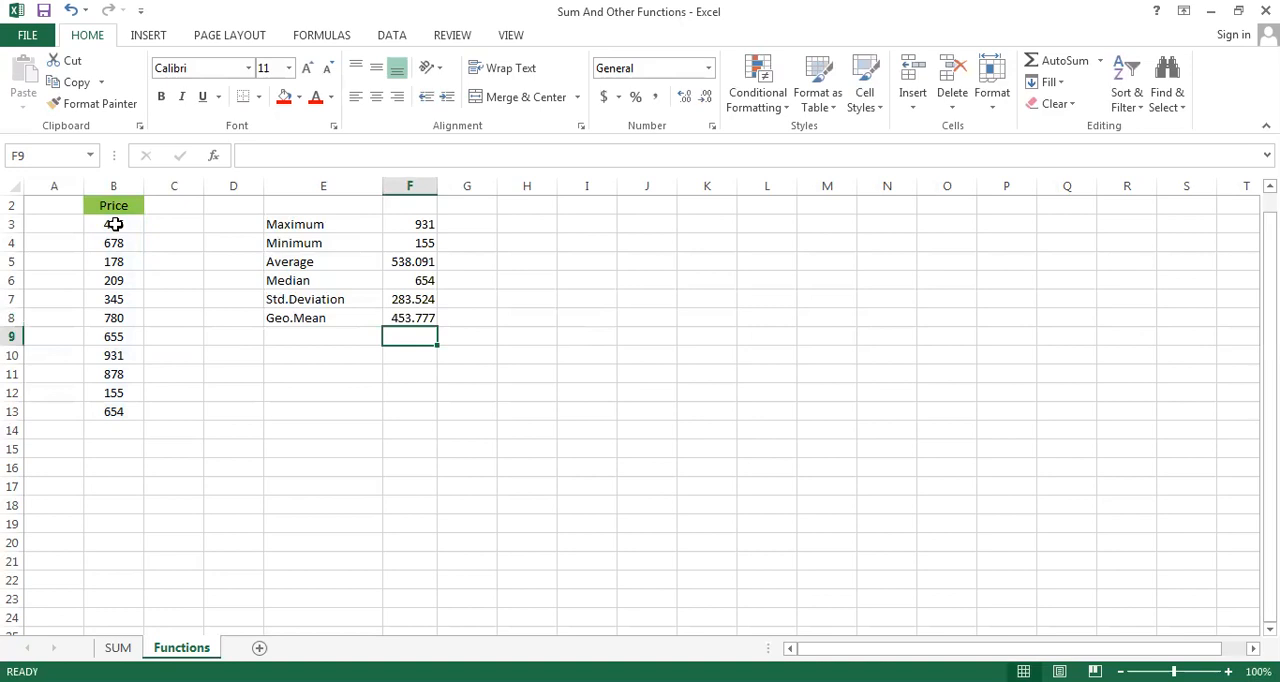